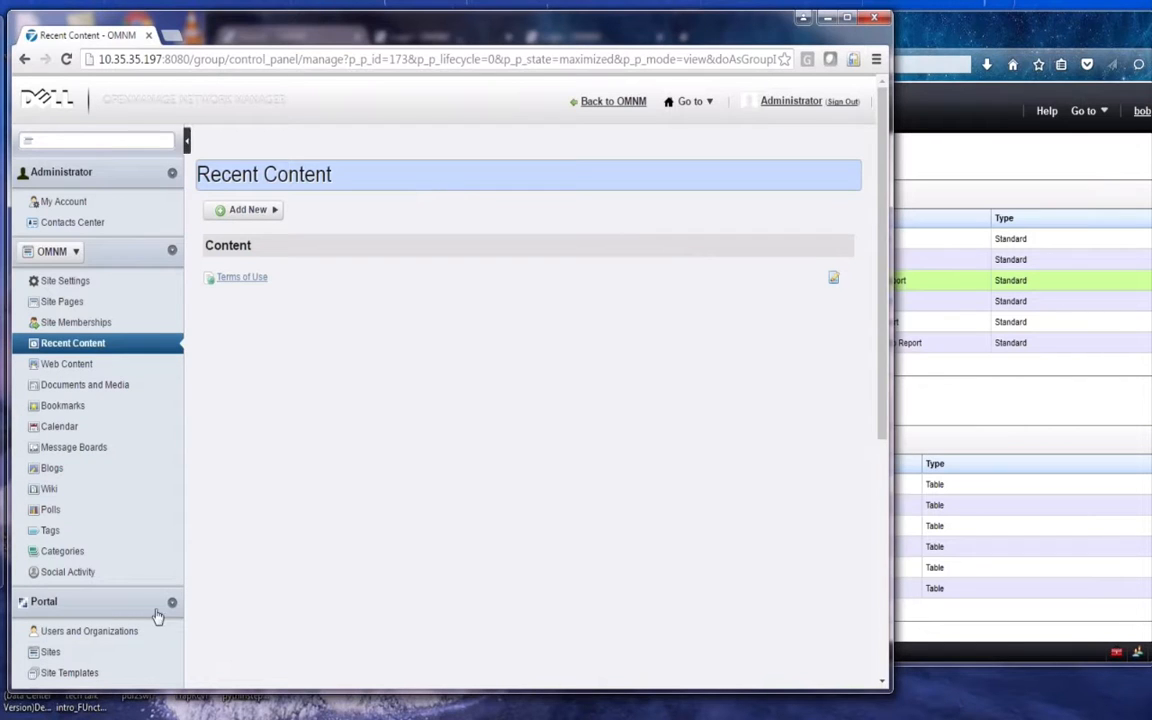
Open the role assignments of the last user listed without an organization and view the regular roles available for selection, closing without choosing one.
left_click(100, 631)
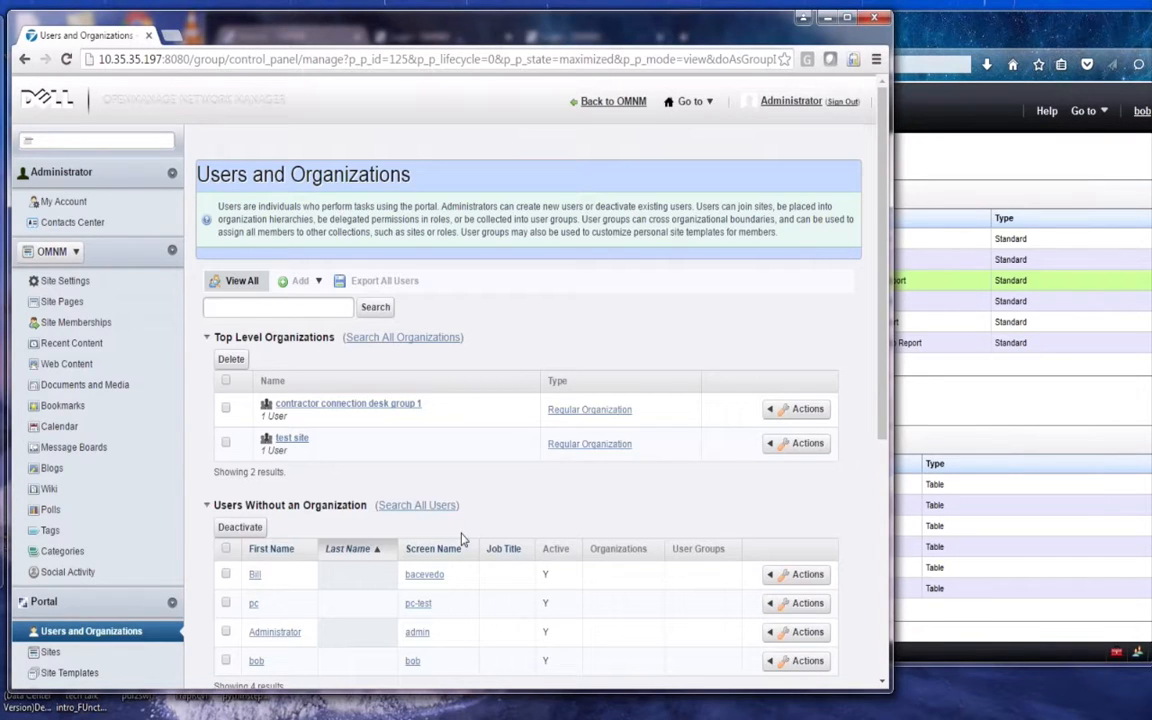
left_click(255, 661)
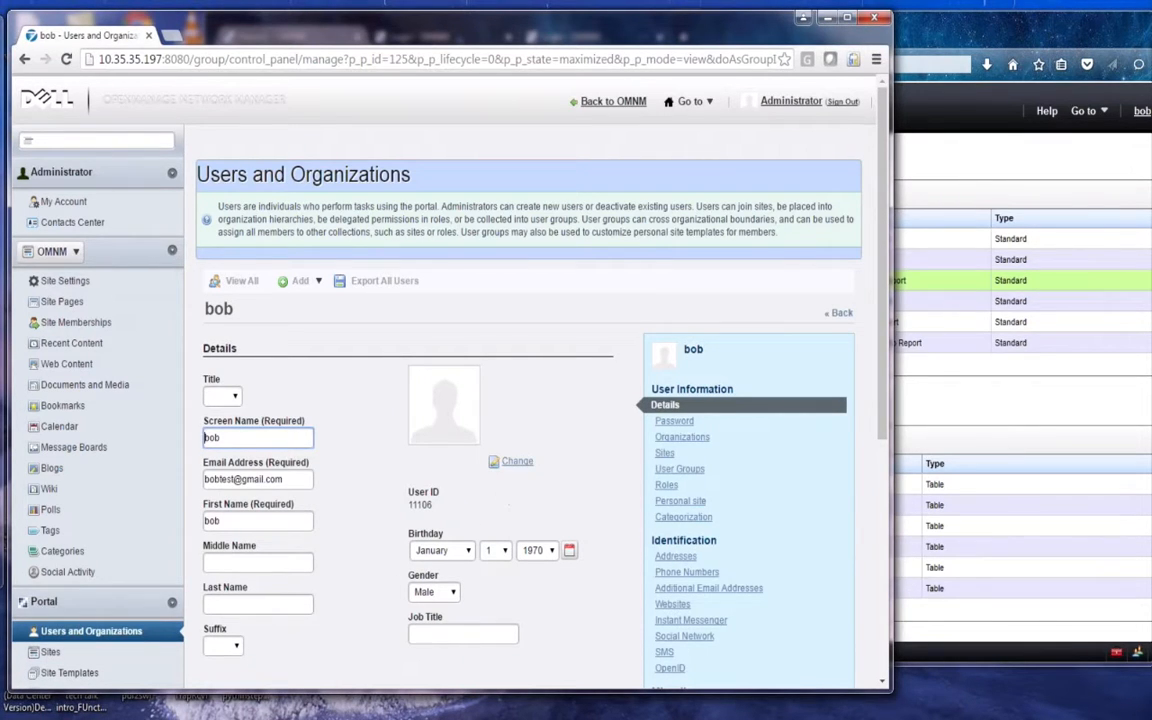
left_click(663, 485)
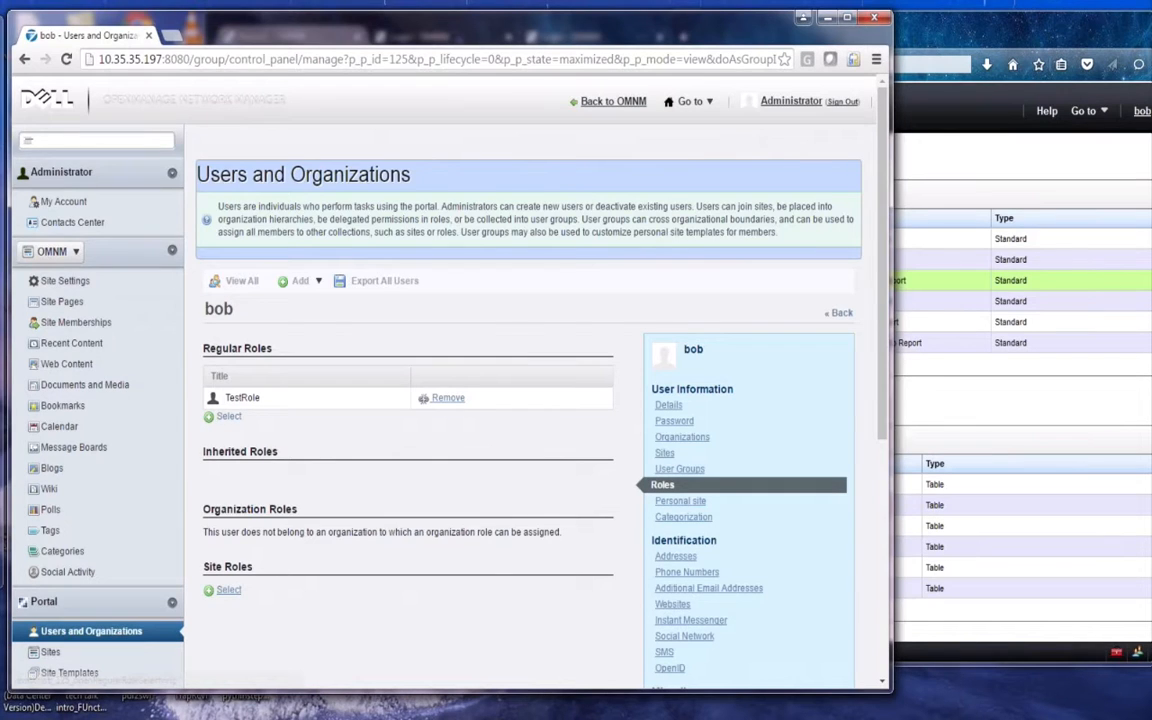
left_click(228, 416)
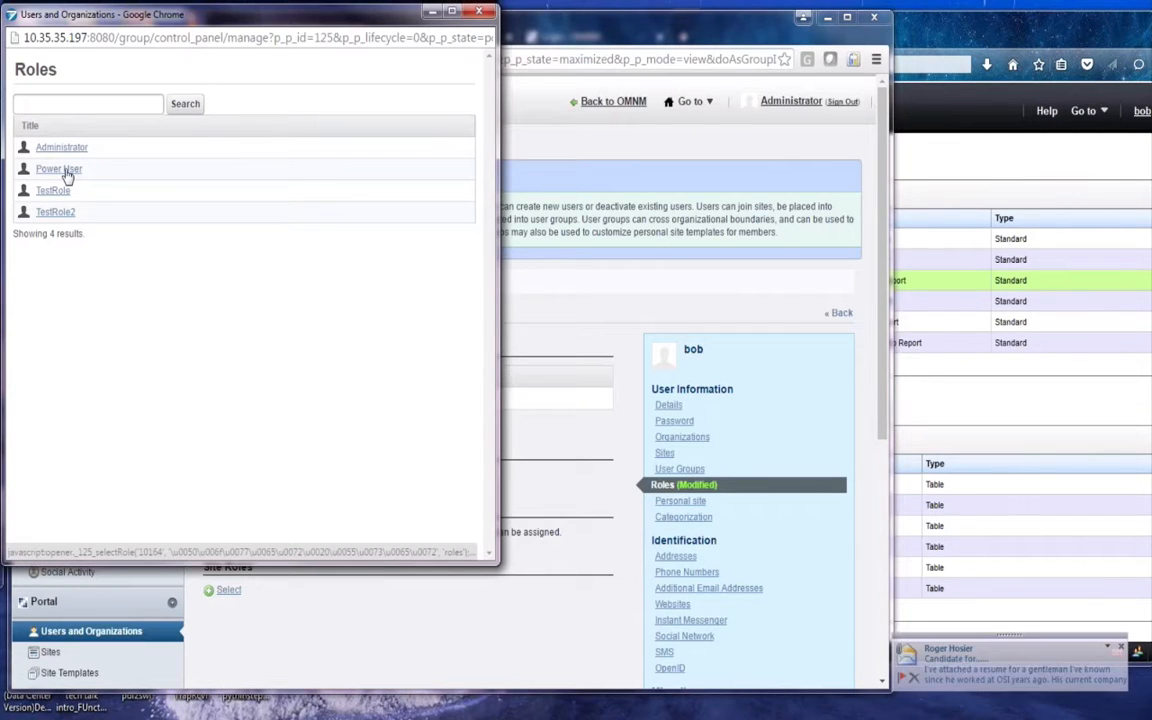
left_click(607, 278)
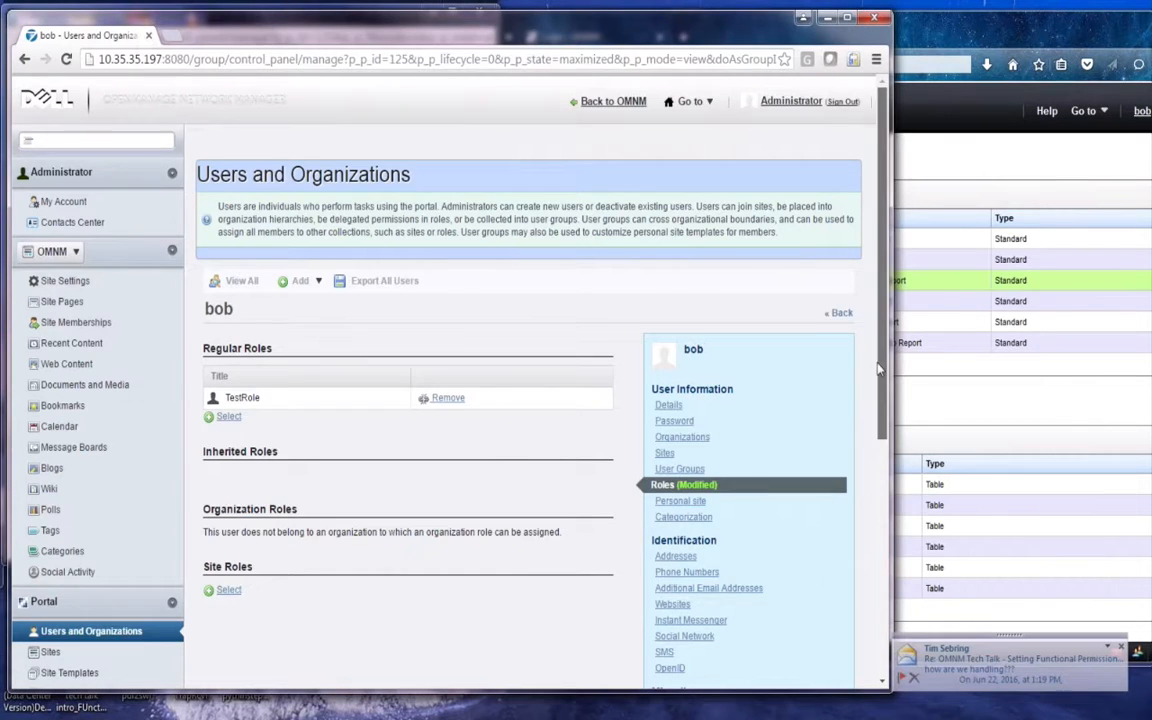
scroll(853, 527, "down", 3)
scroll(852, 540, "down", 2)
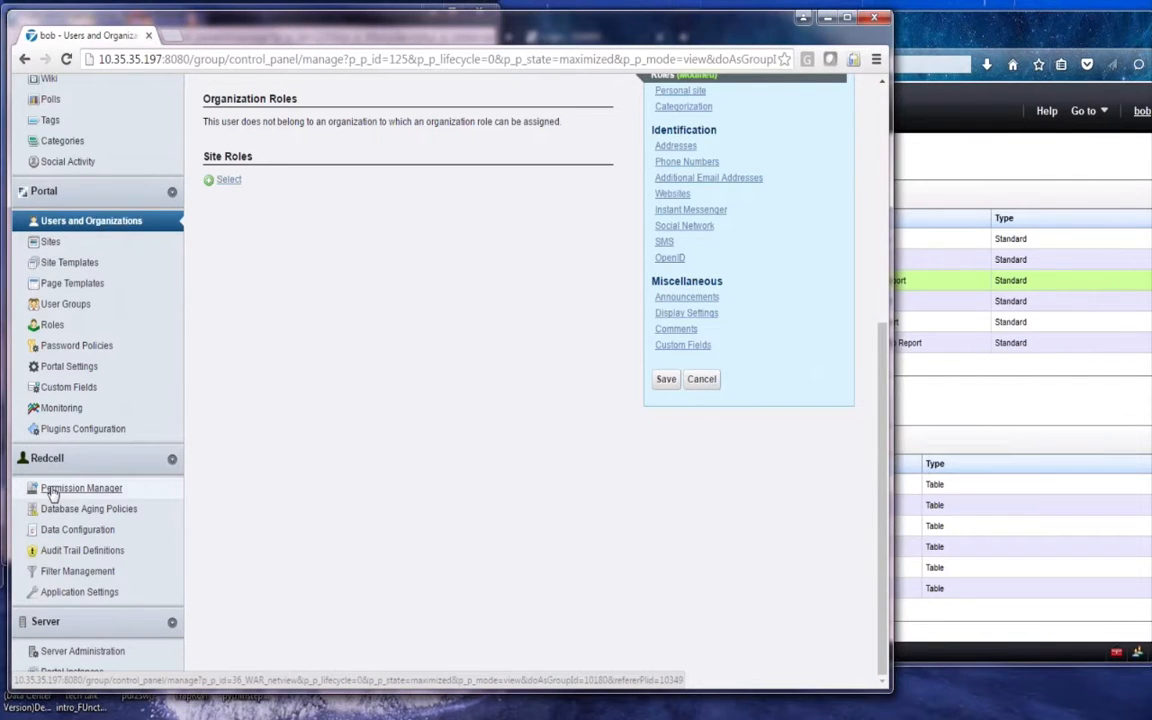
left_click(976, 151)
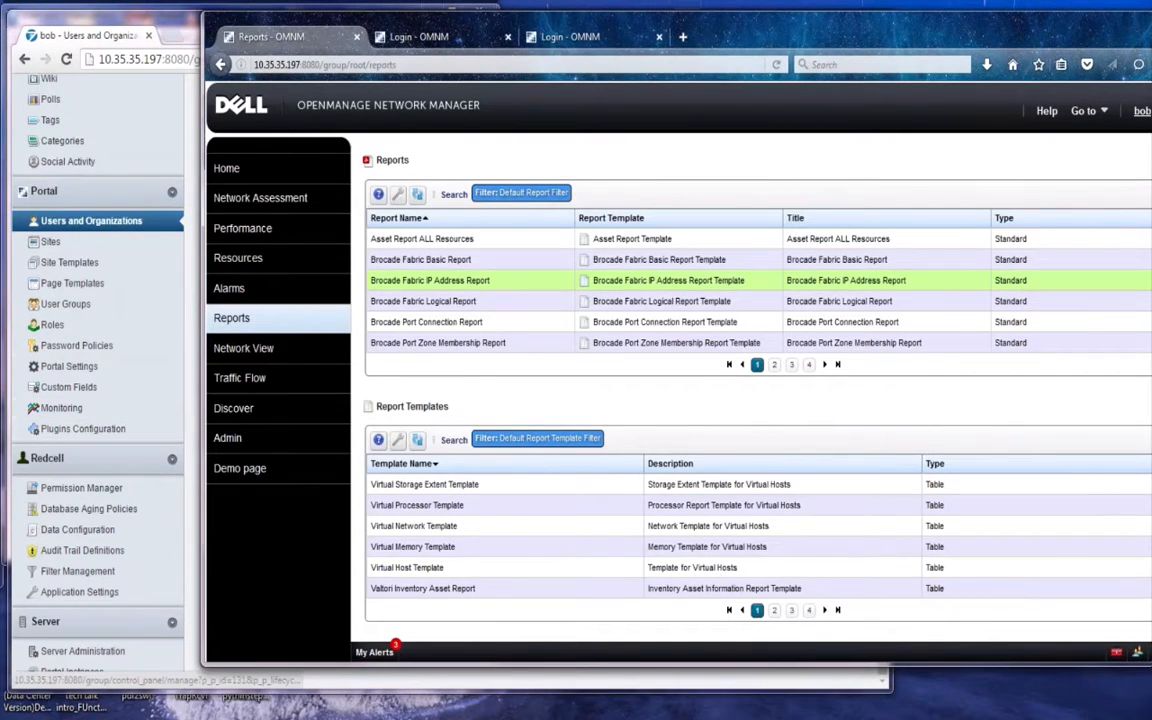
left_click(172, 372)
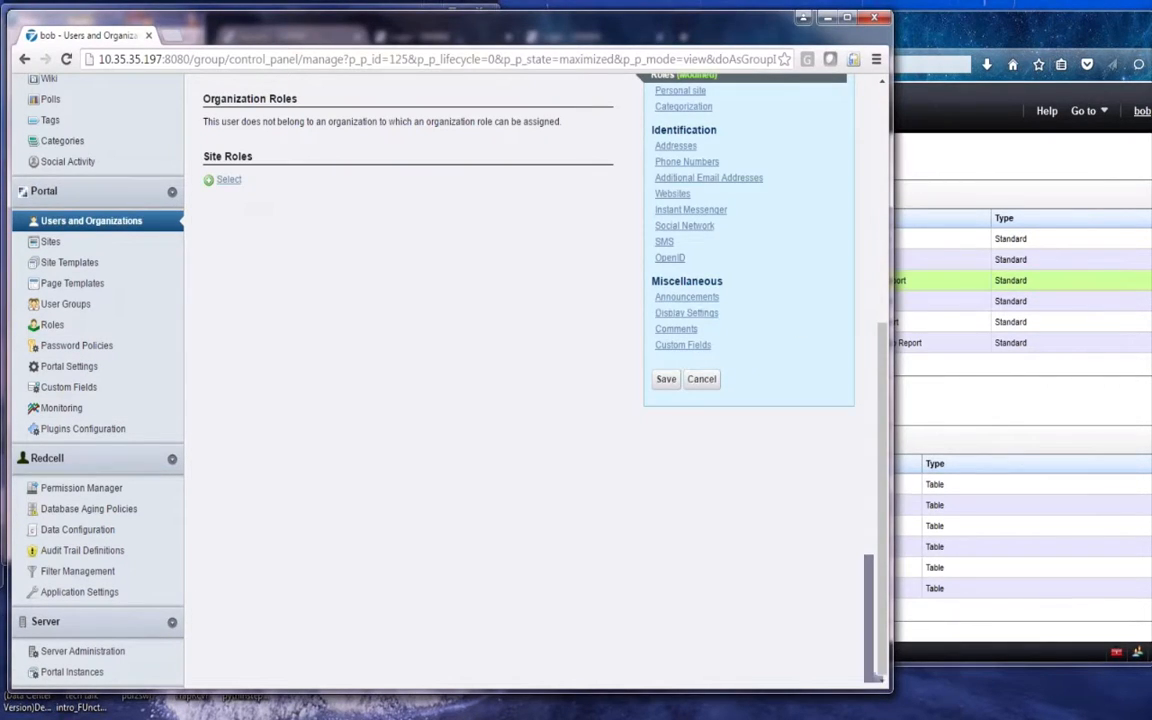
scroll(868, 306, "up", 3)
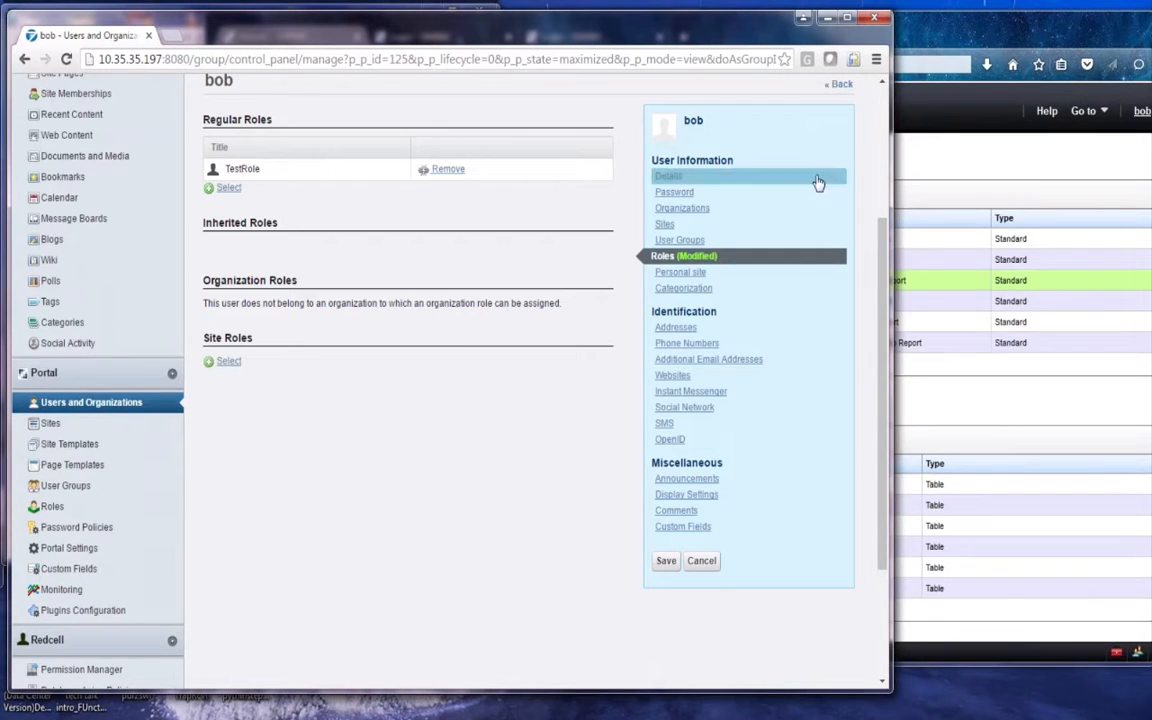
Switch to the other browser window's Reports page and check which actions are available for the Brocade Fabric IP Address Report.
left_click(956, 159)
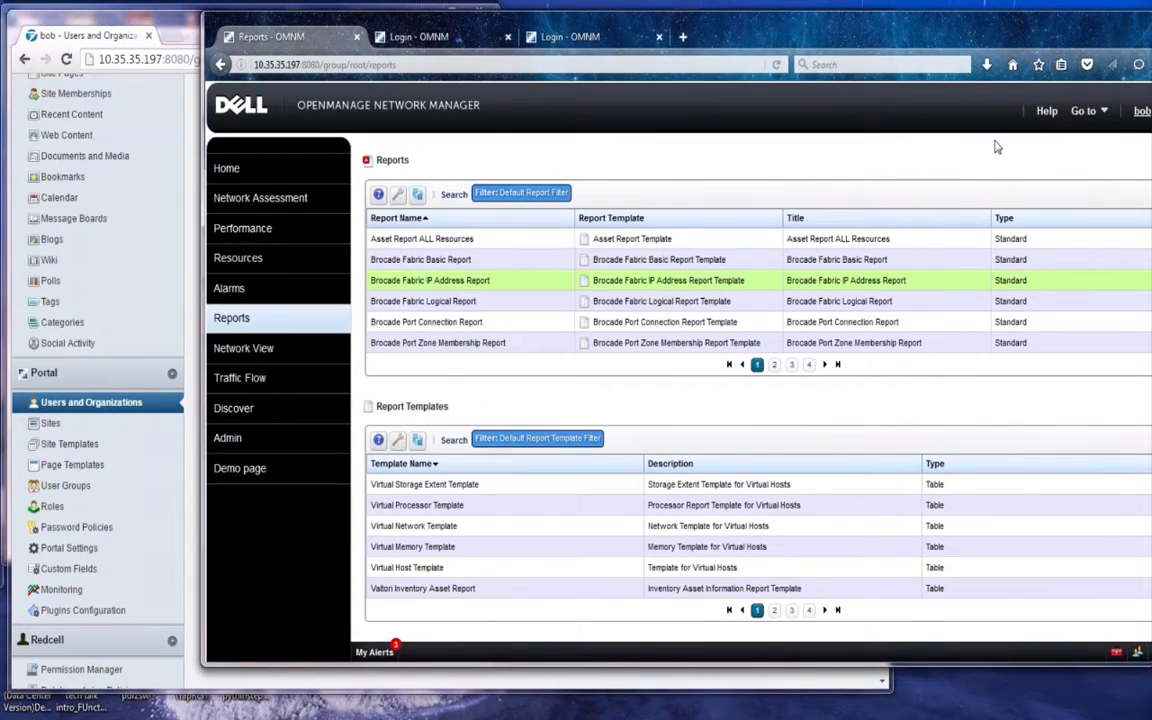
left_click_drag(1035, 47, 969, 52)
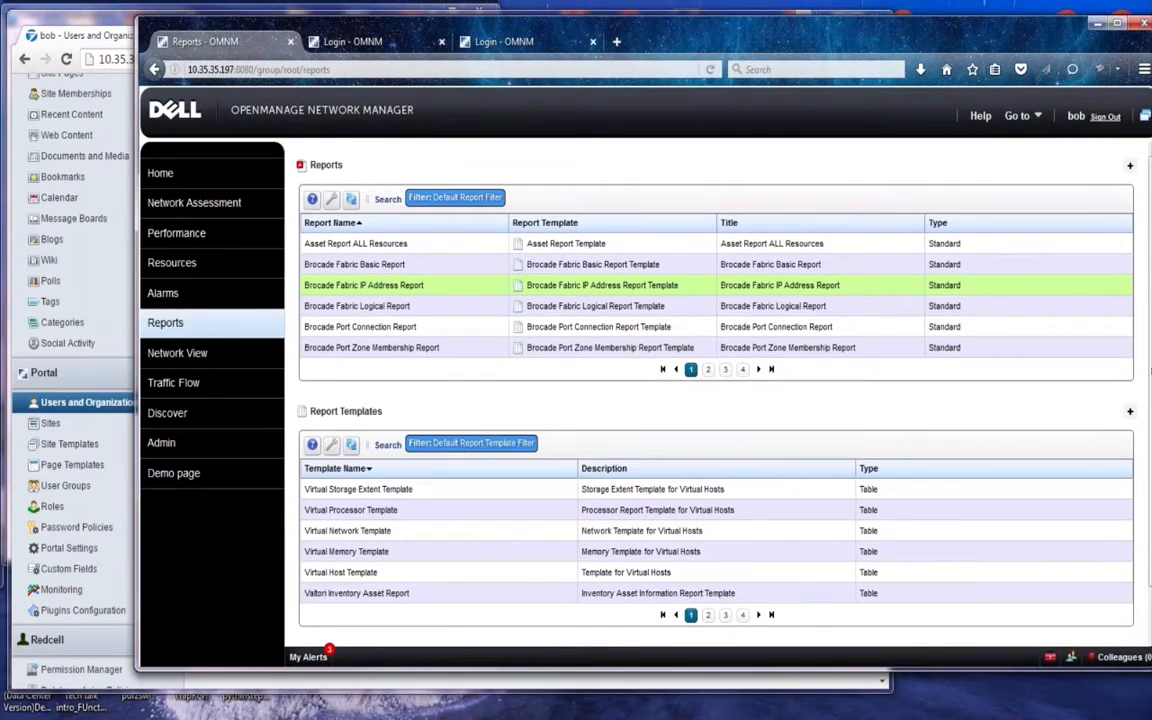
right_click(610, 284)
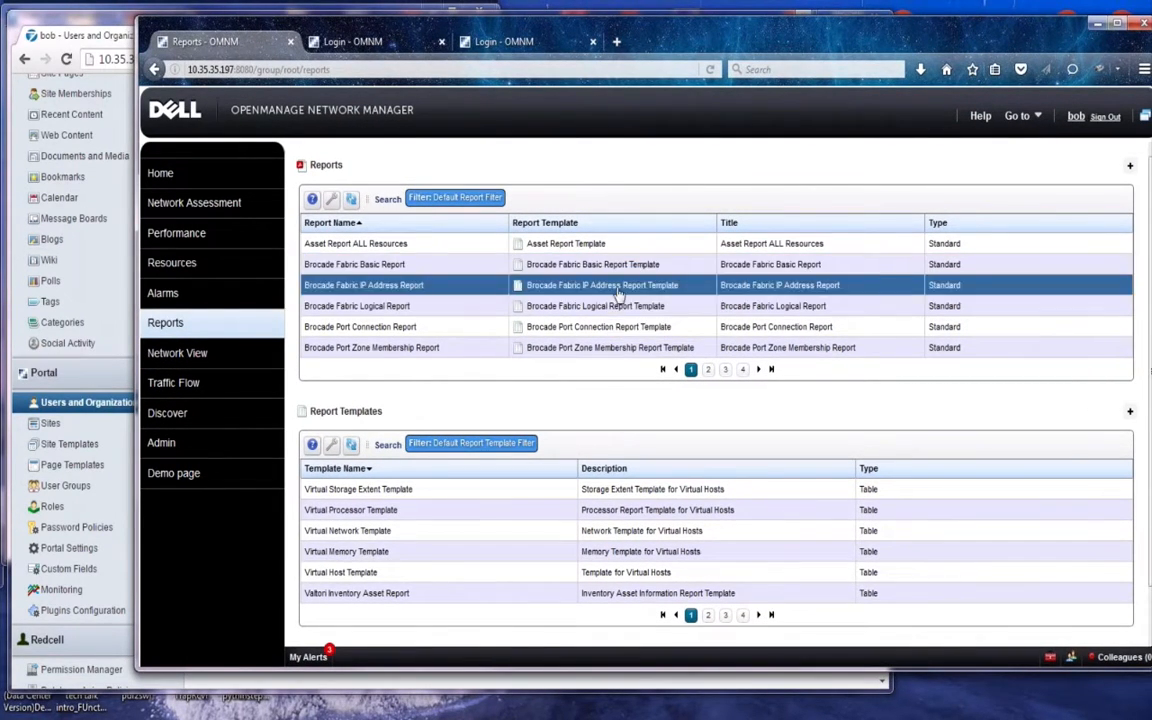
right_click(619, 291)
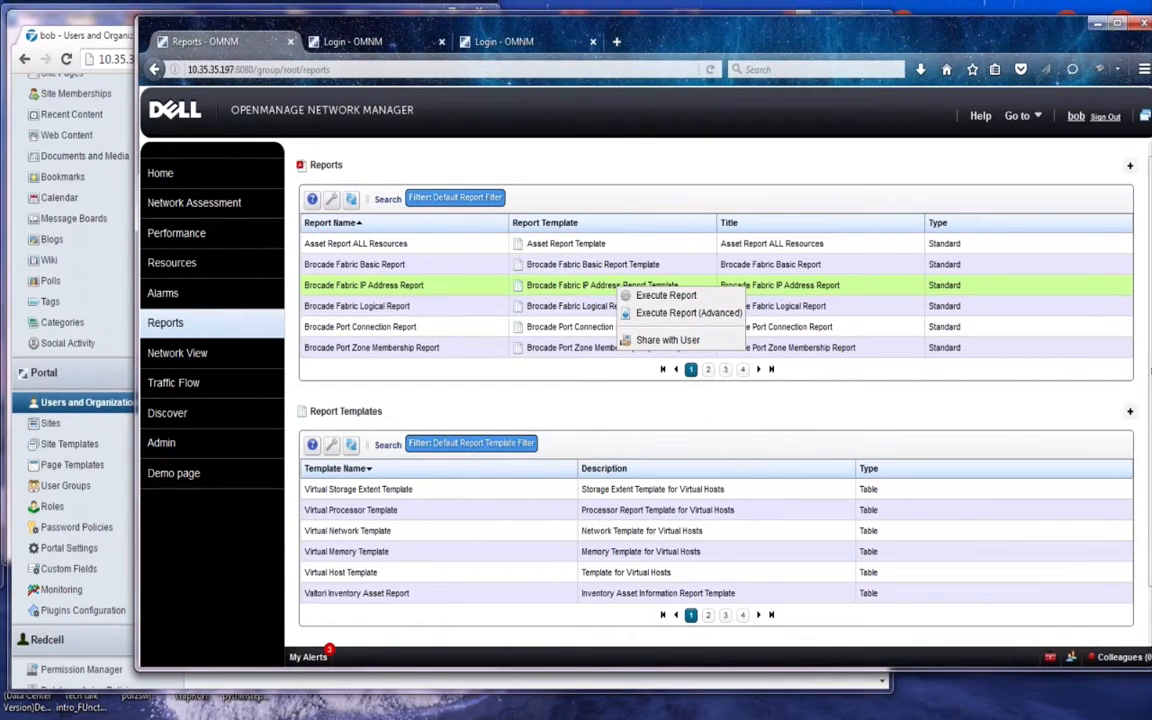
left_click(618, 290)
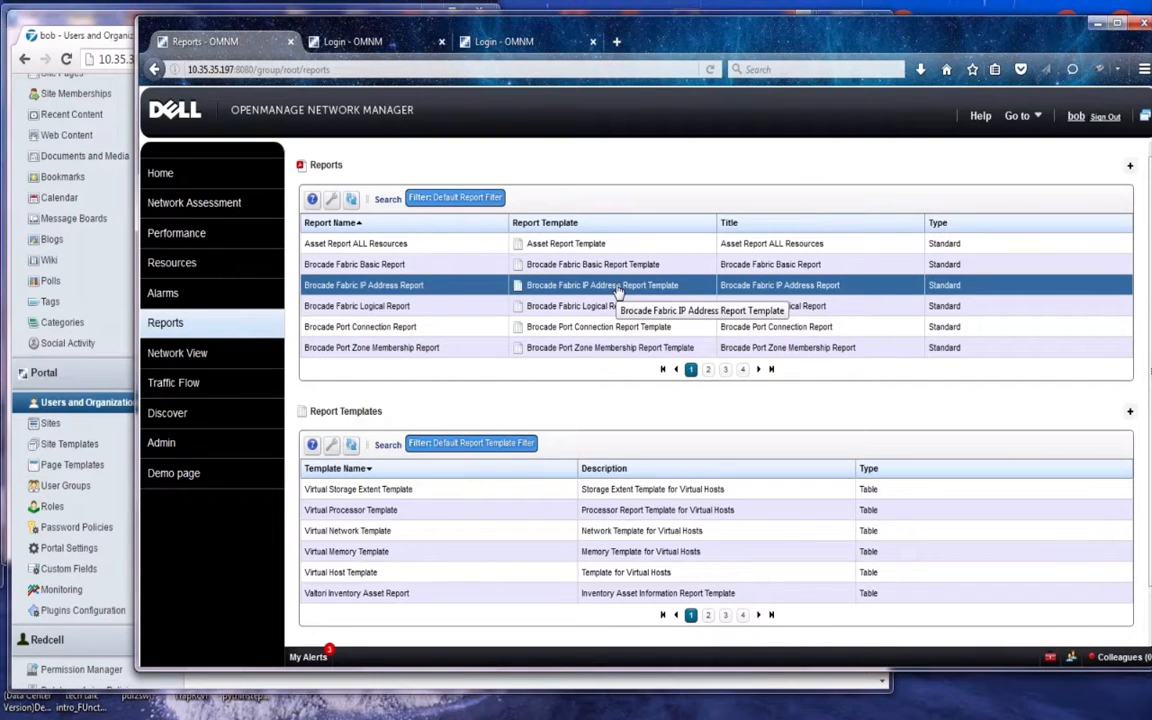
right_click(618, 288)
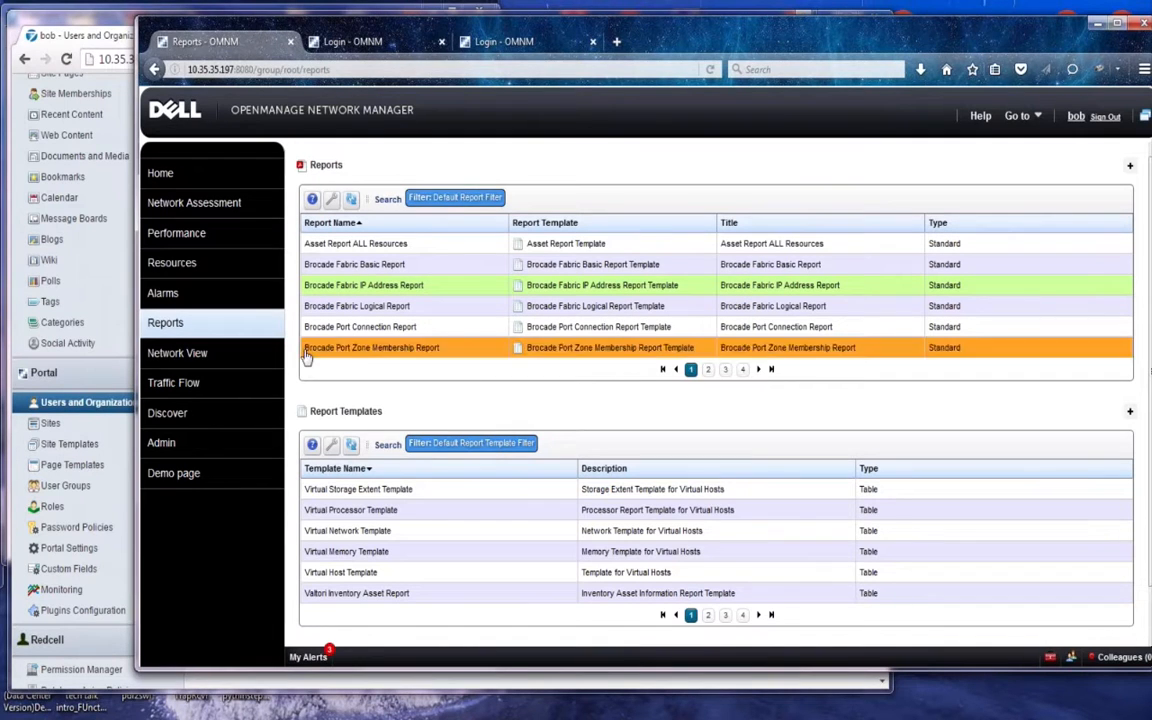
Return to the administrator's browser window, open the Permission Manager and page through the permissions assigned to the User role.
left_click(115, 374)
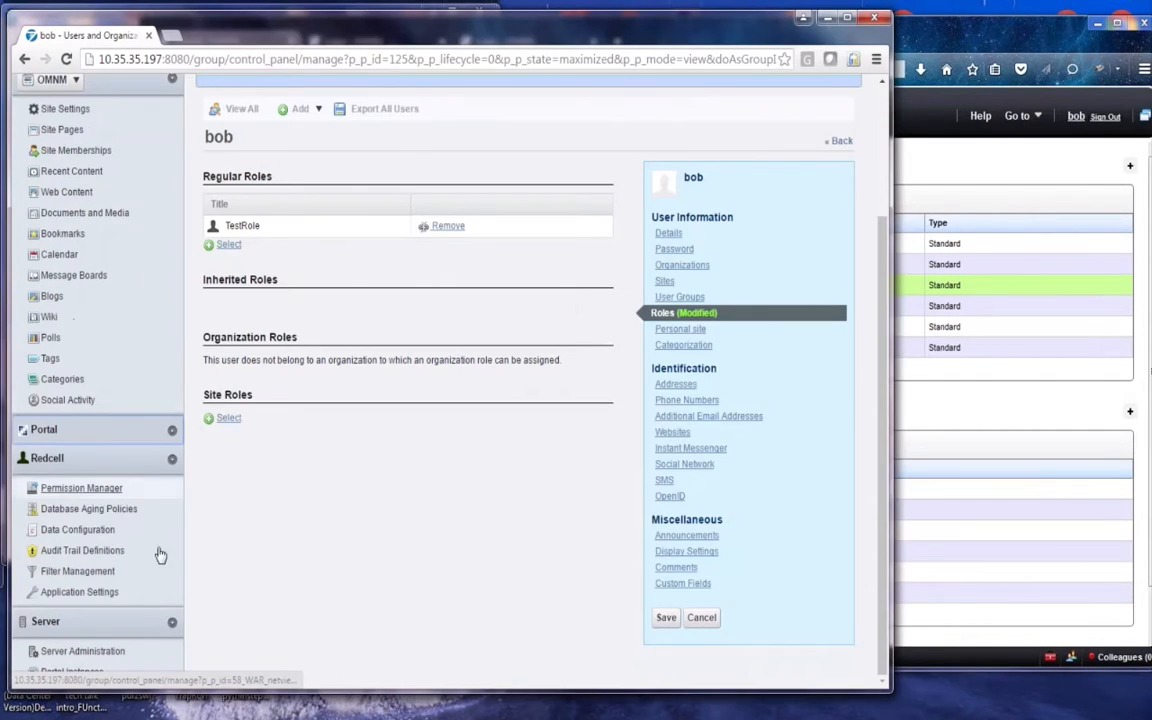
left_click(64, 489)
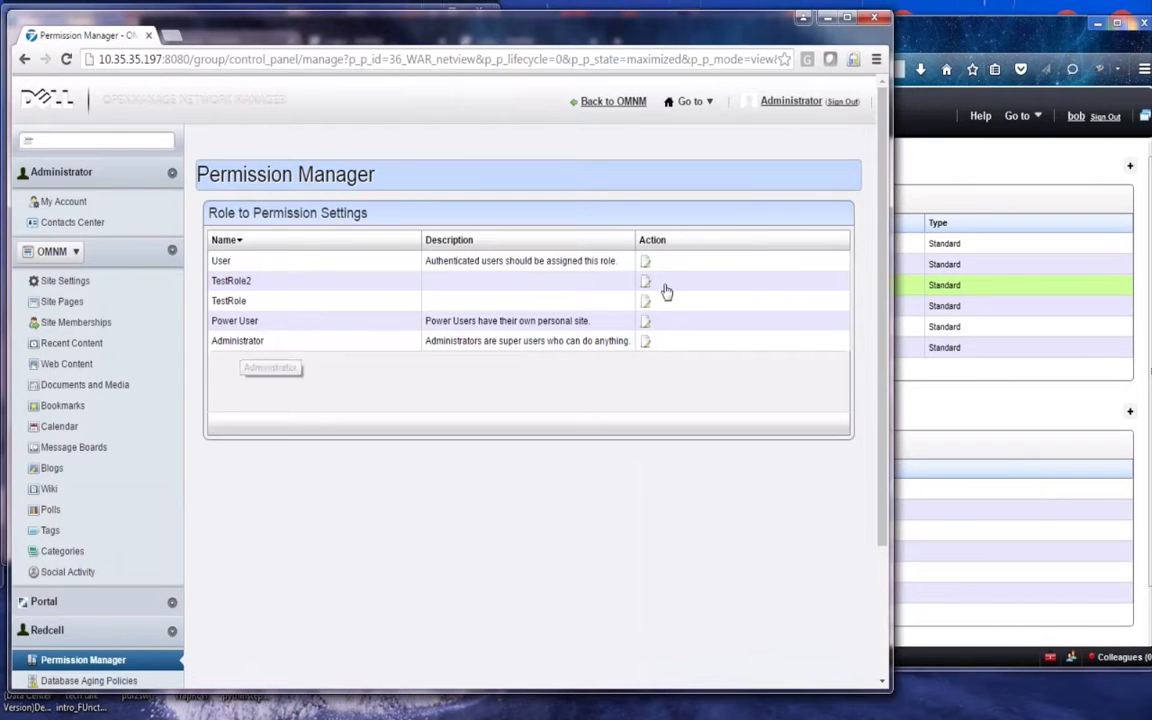
left_click(645, 261)
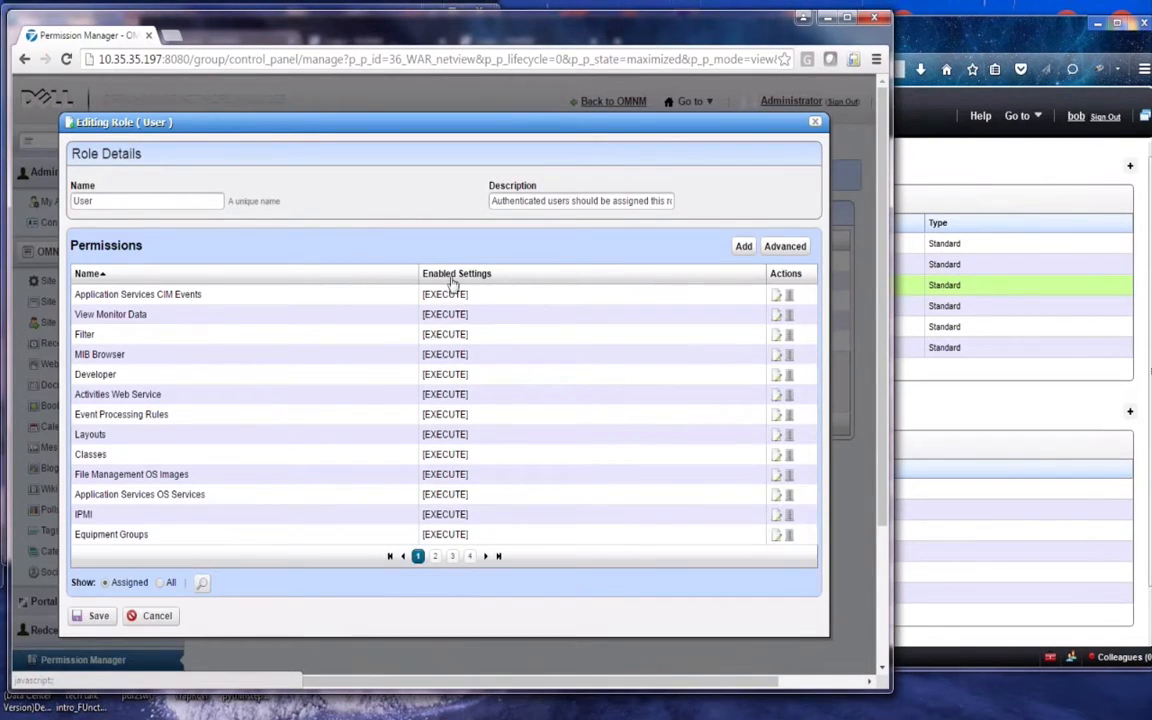
left_click(452, 556)
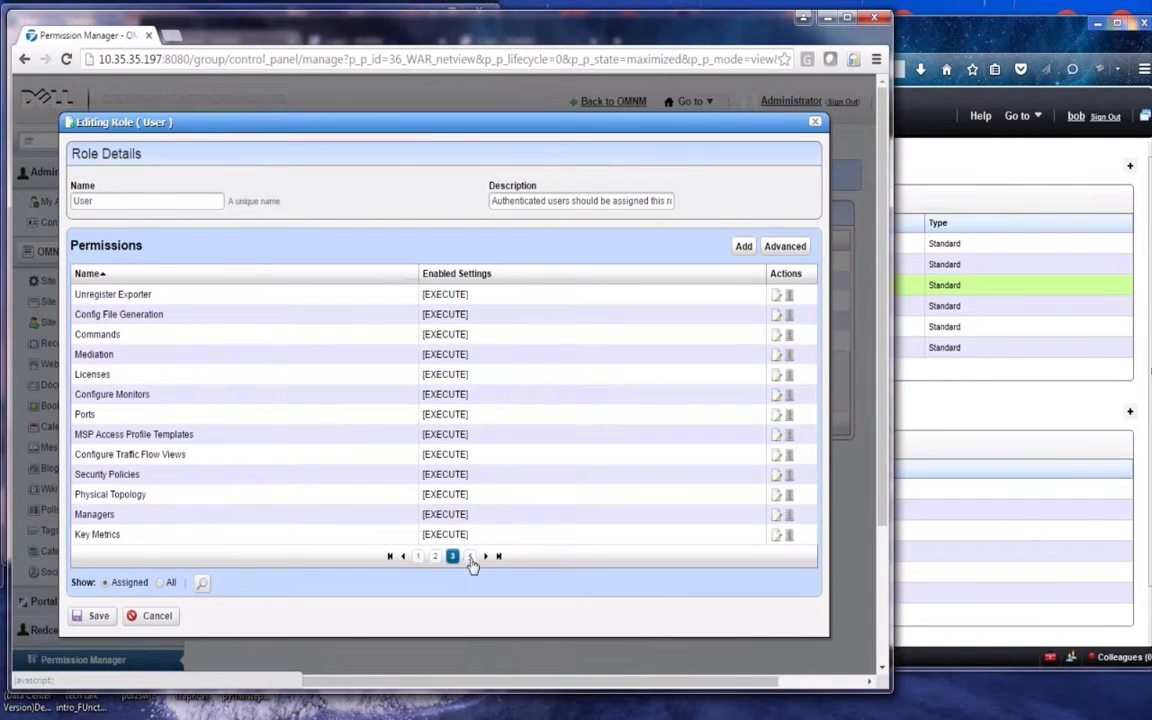
left_click(470, 556)
left_click(470, 556)
left_click(470, 556)
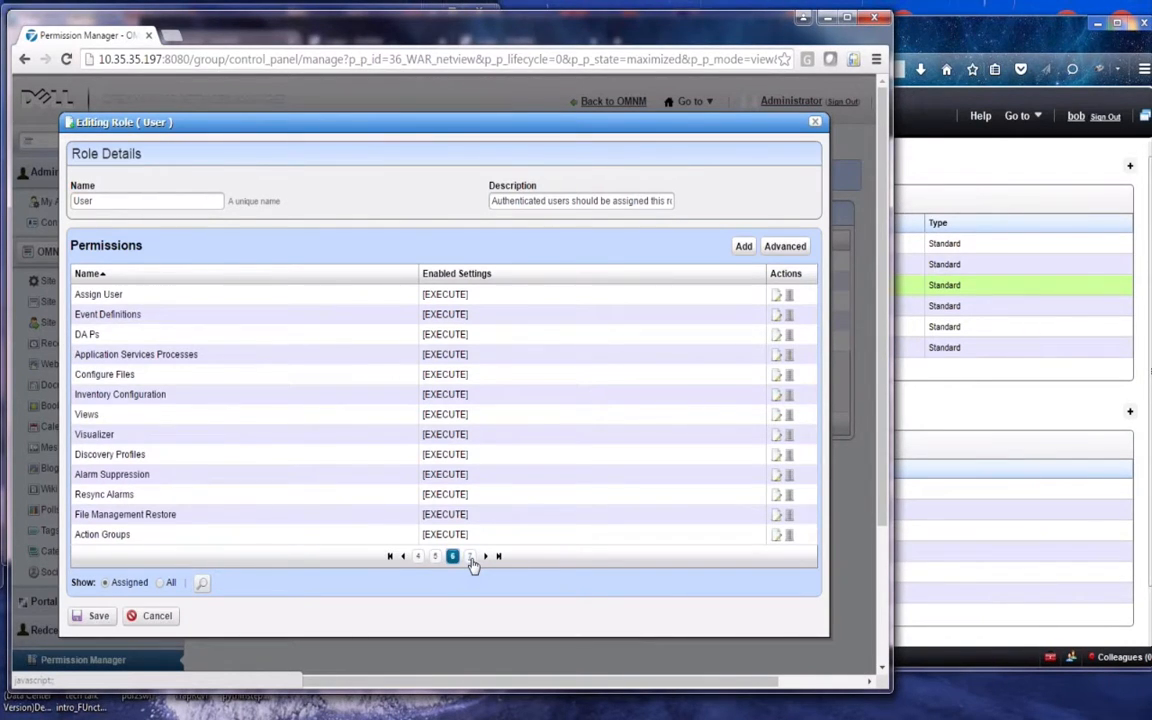
Search the User role's permissions for "report manager", check its enabled settings and close the role without saving.
left_click(203, 585)
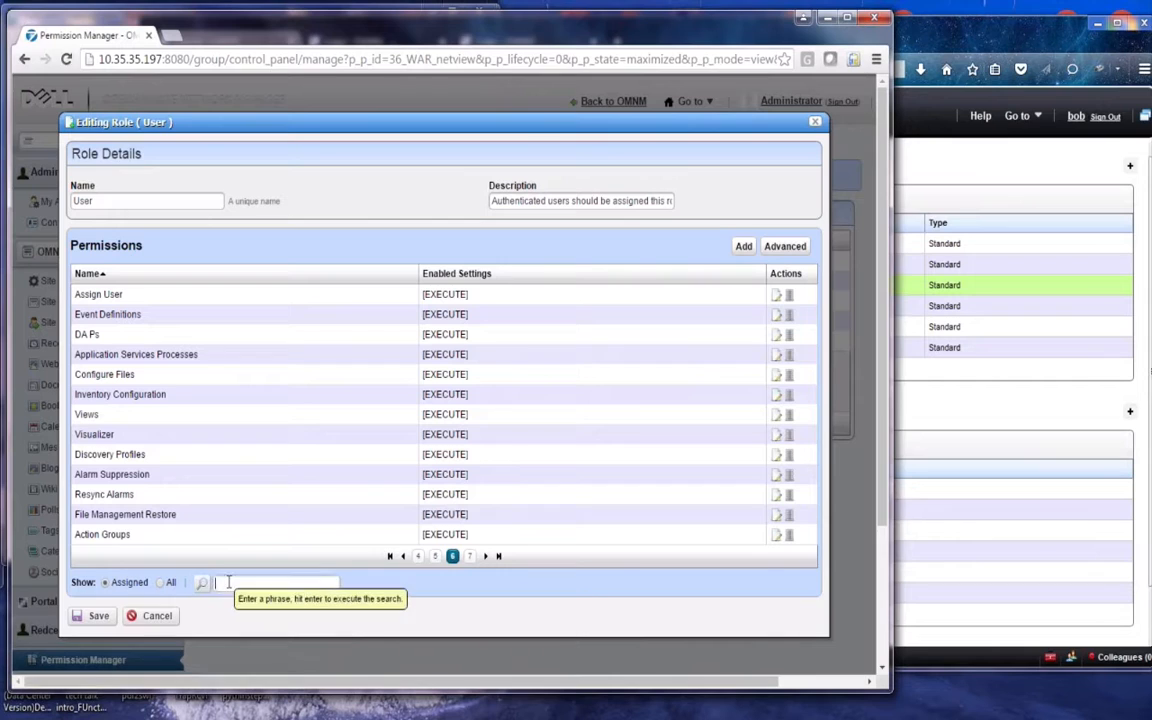
type("report manager")
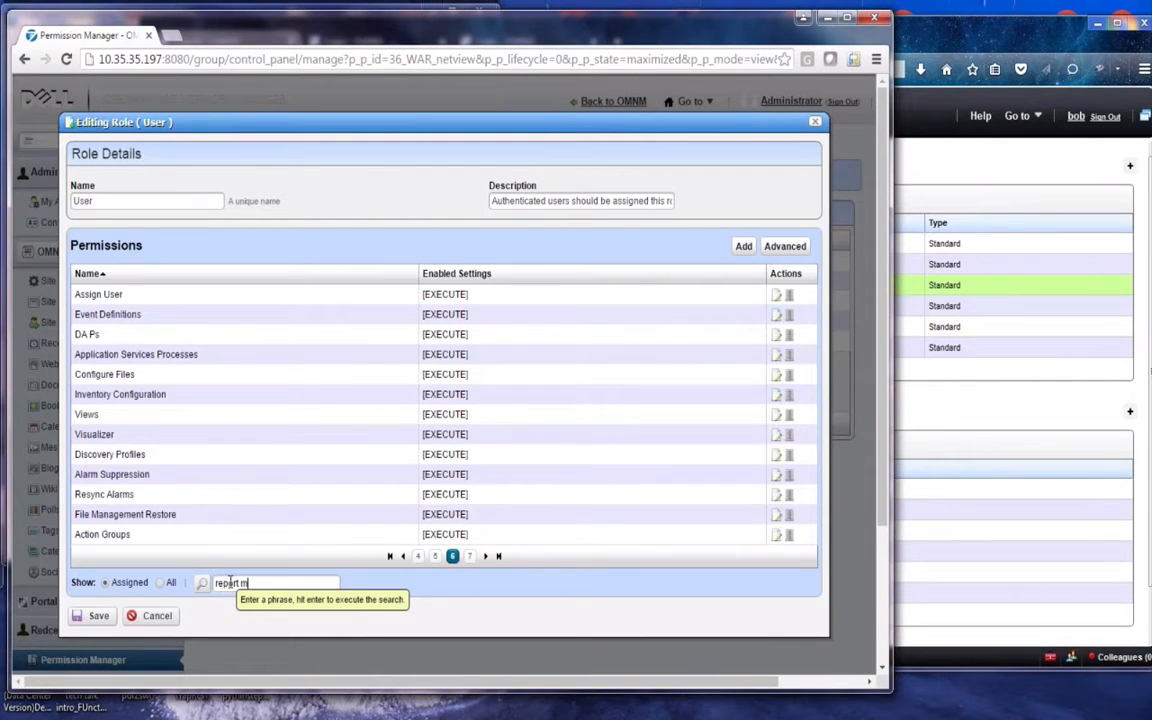
key("Return")
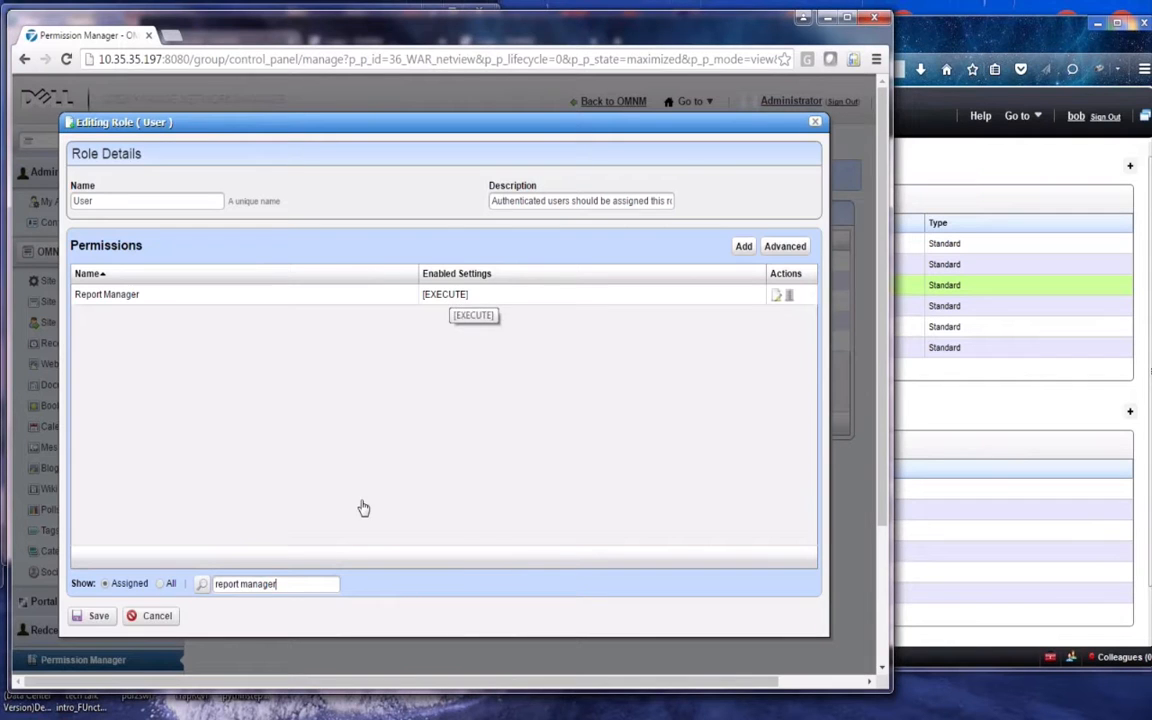
left_click(157, 616)
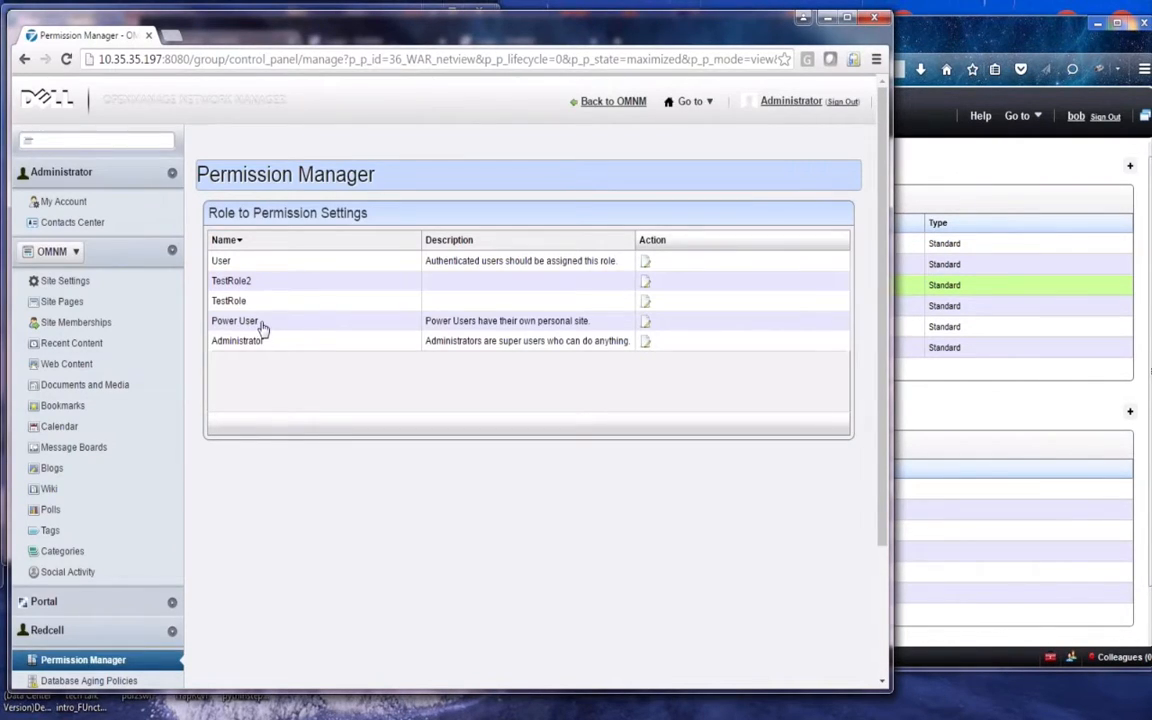
Open the Power User role, page through its assigned permissions and enabled settings, and close it without saving.
left_click(645, 322)
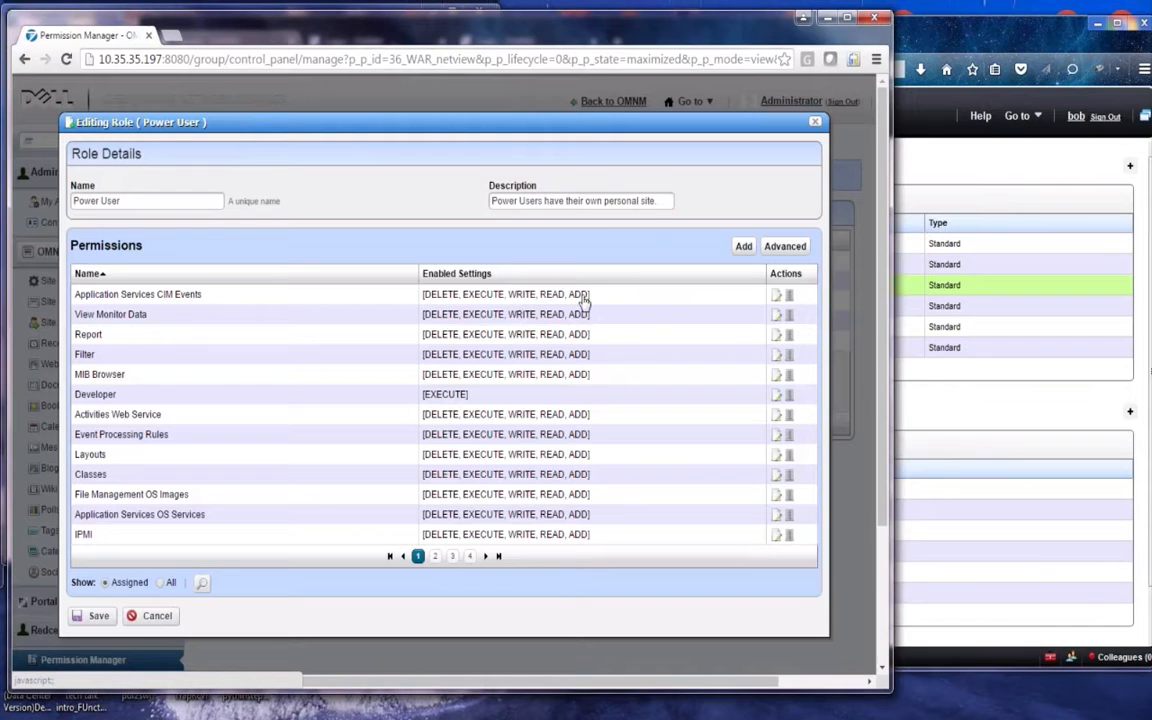
left_click(469, 556)
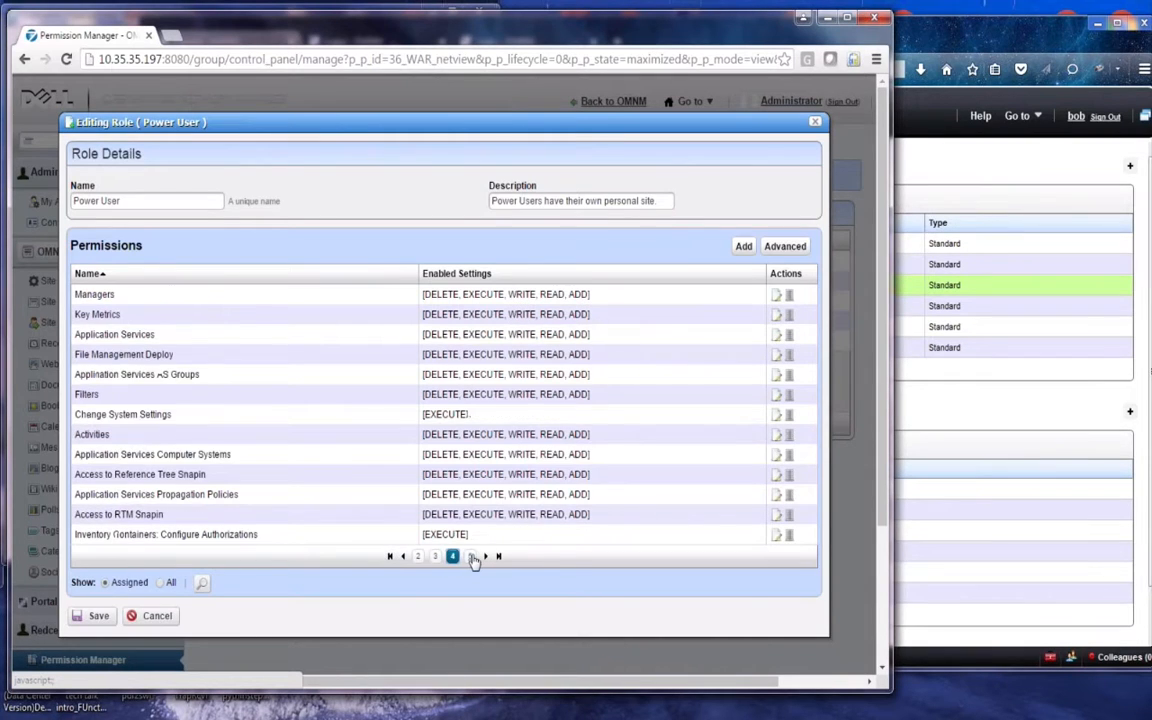
left_click(471, 557)
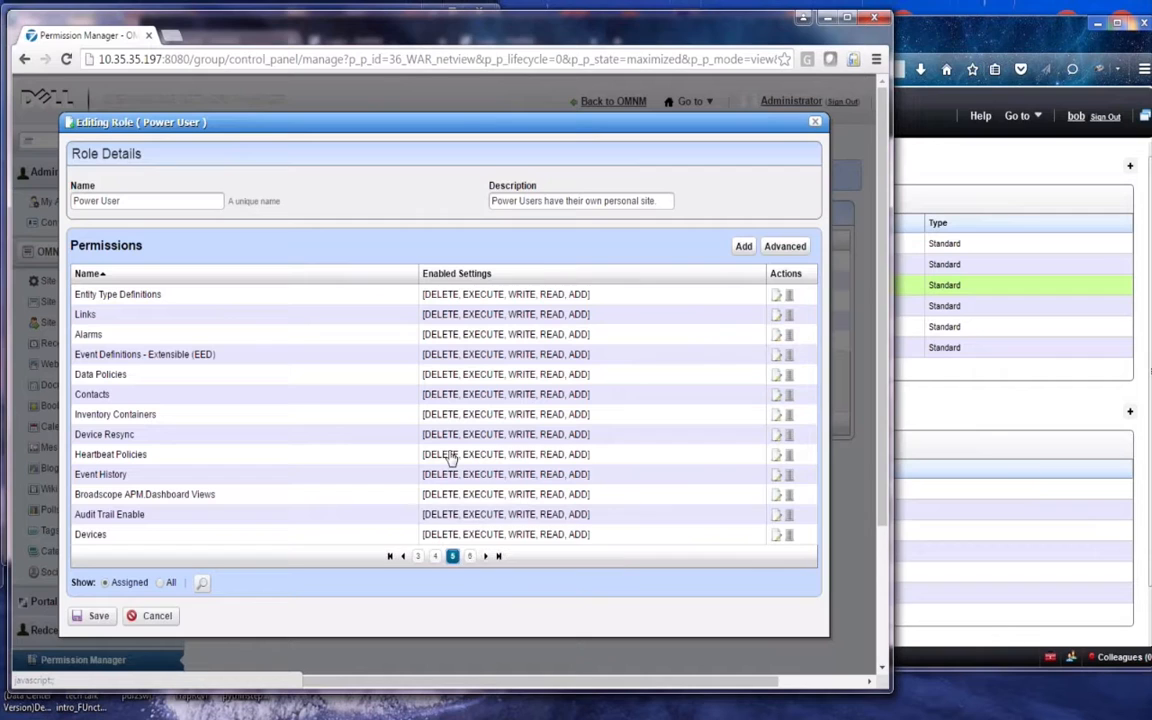
left_click(155, 616)
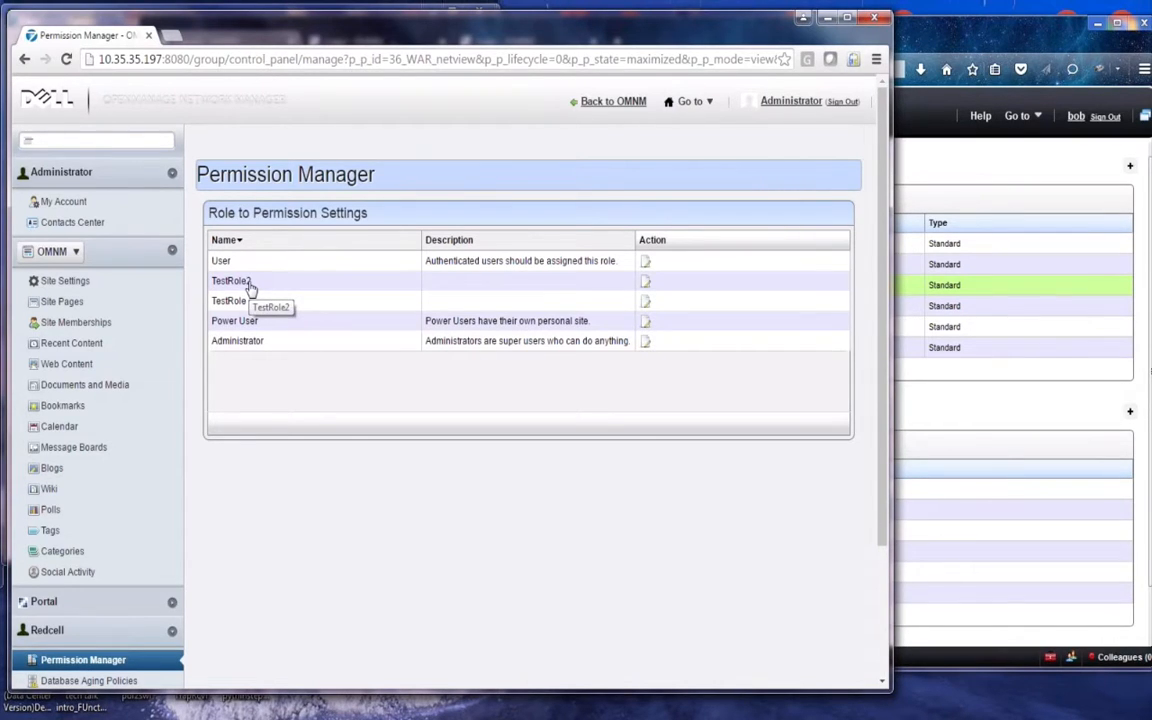
Try initializing TestRole2's permissions with User chosen as the role to copy from, and close the dialog without copying.
left_click(645, 285)
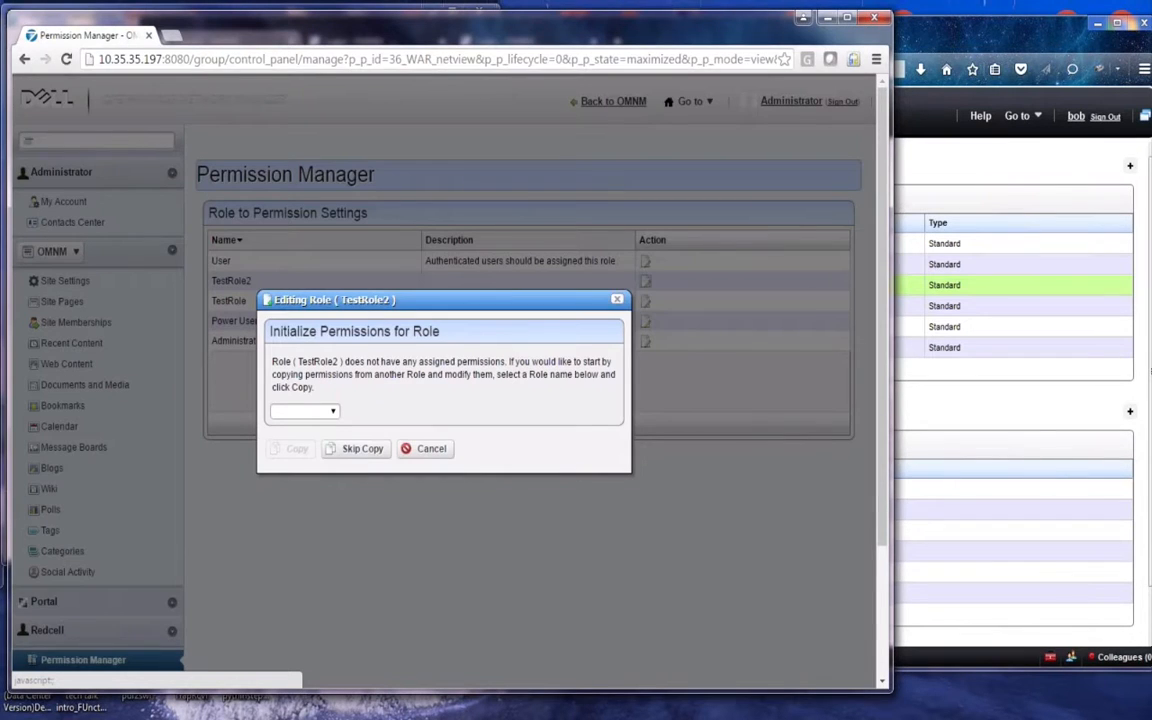
left_click(334, 413)
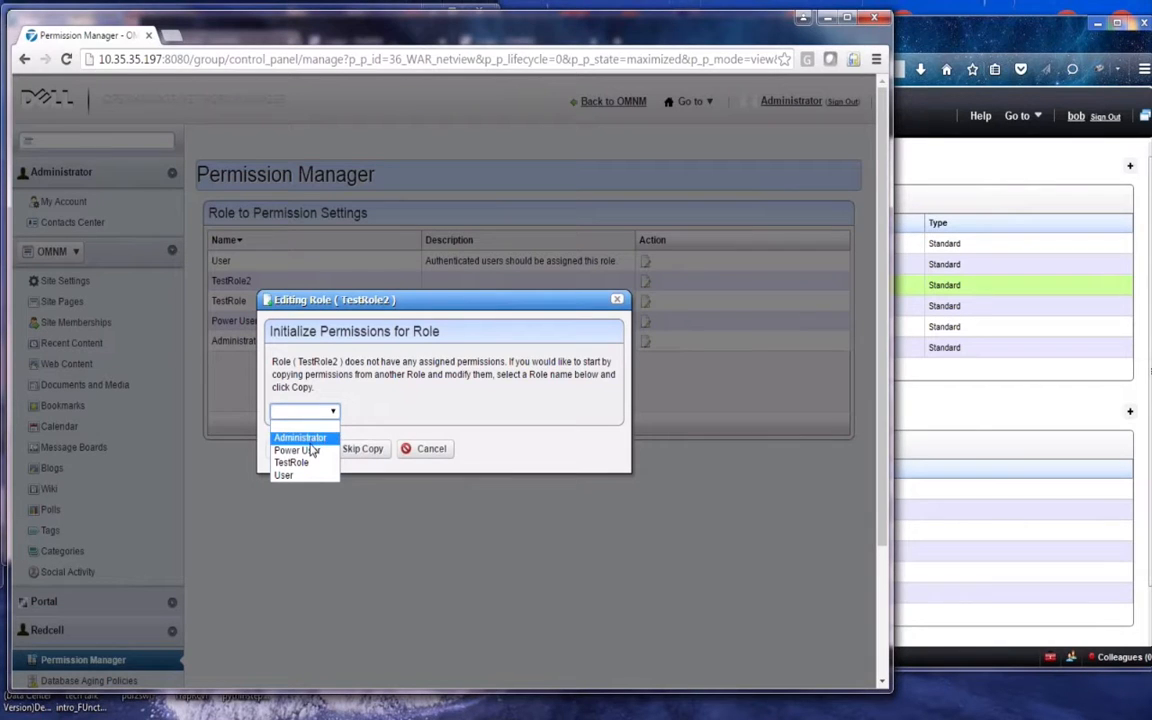
left_click(290, 475)
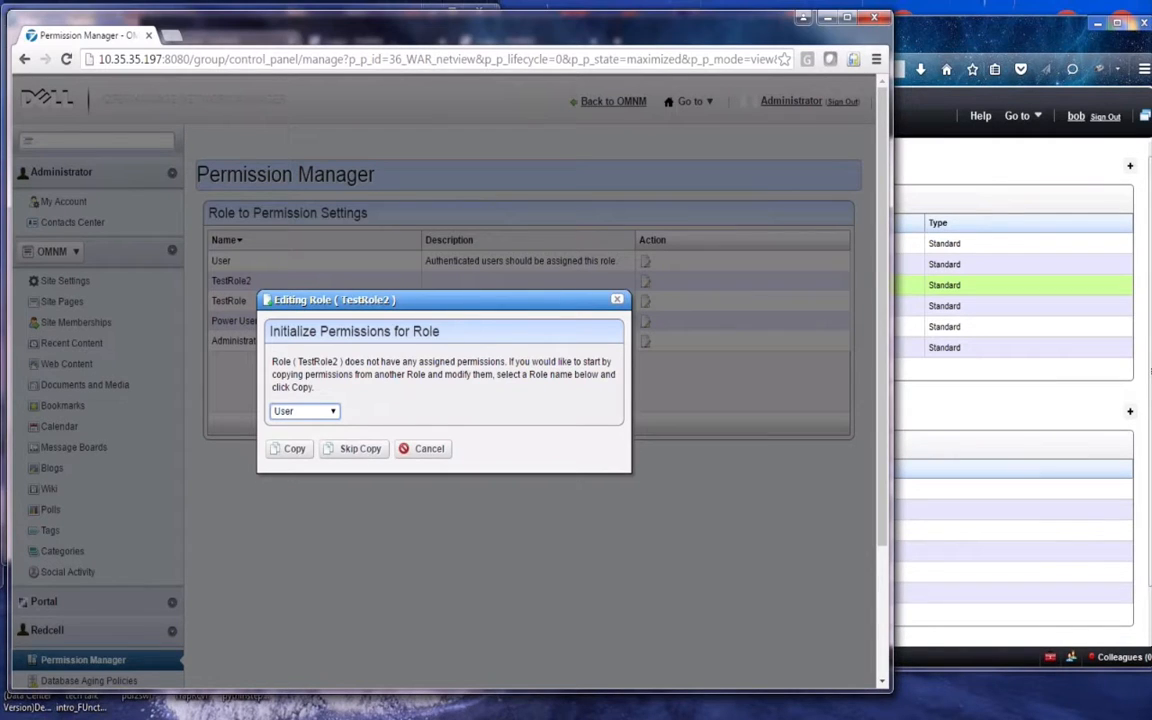
left_click(618, 301)
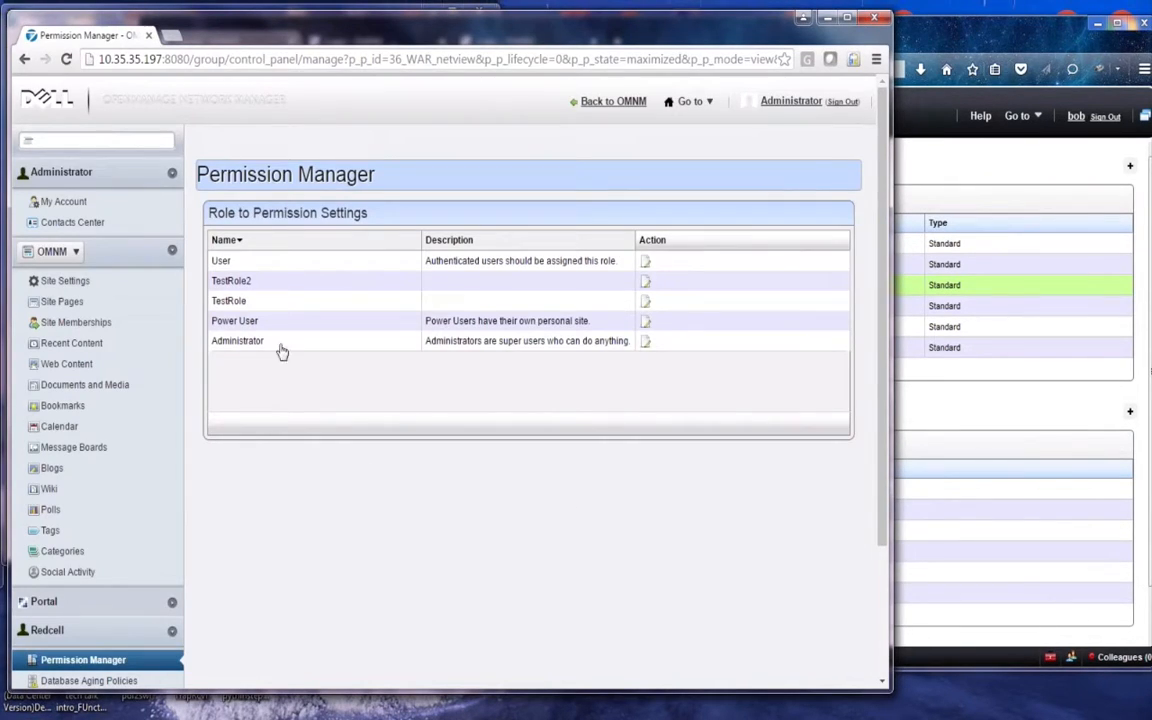
Open TestRole for editing and view the available settings of its Application Services CIM Events permission, cancelling without changes.
left_click(645, 303)
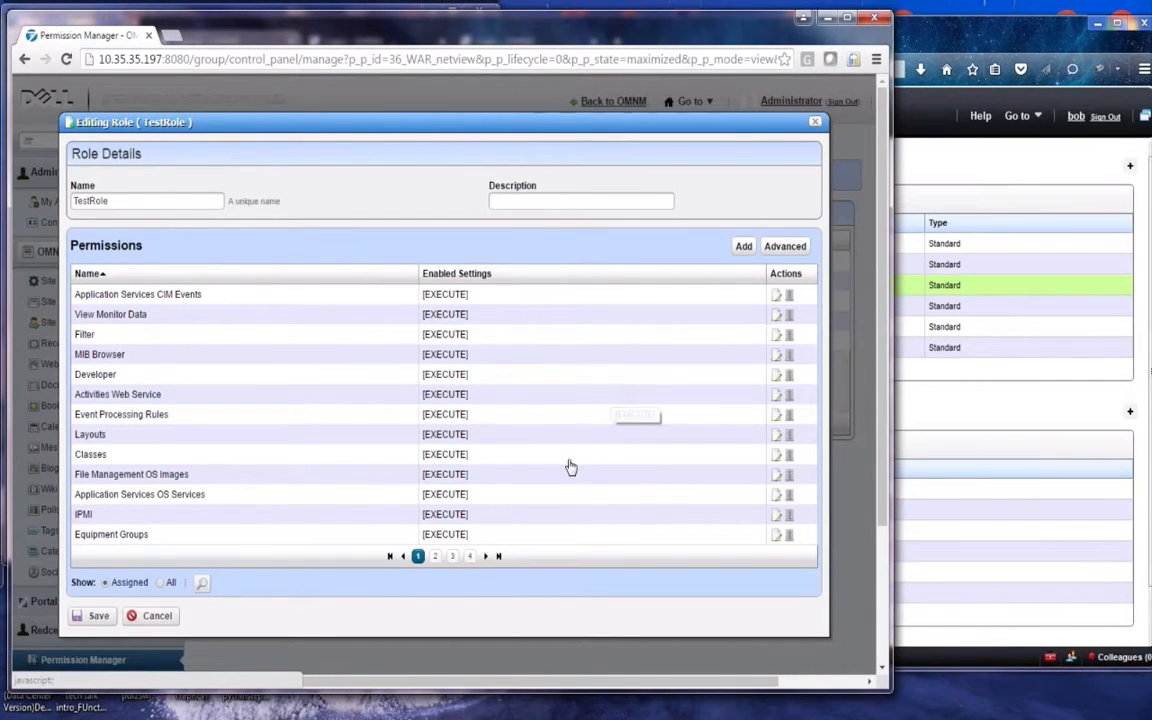
left_click(776, 297)
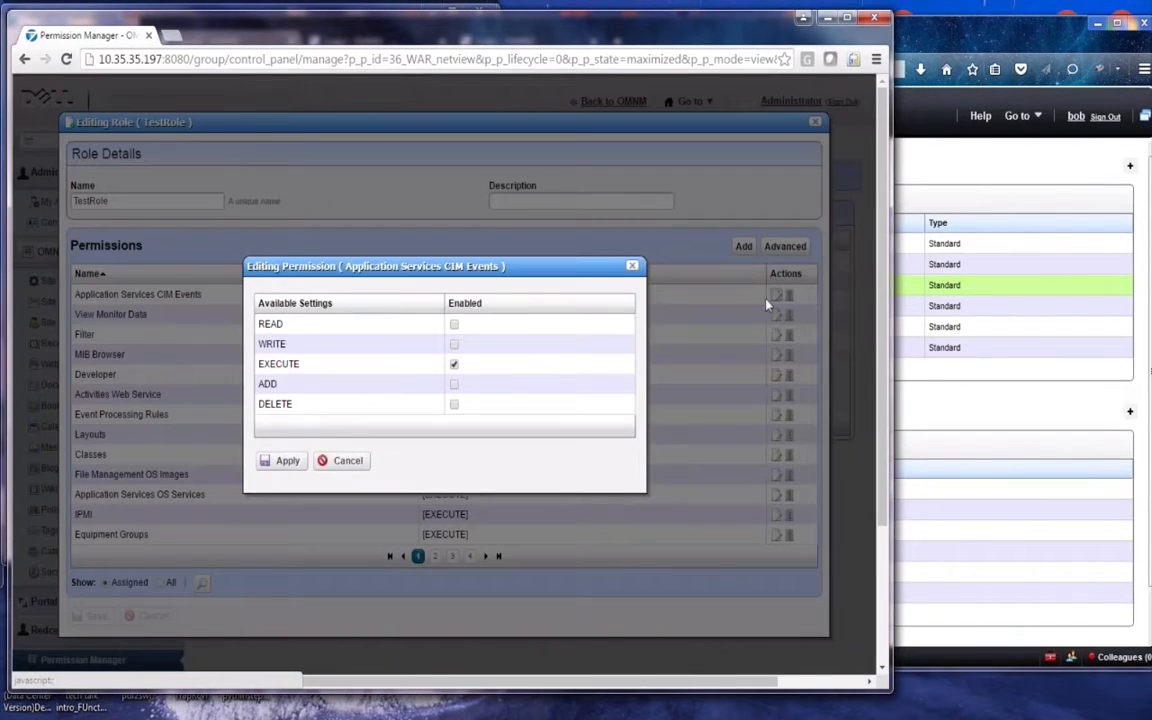
left_click(345, 468)
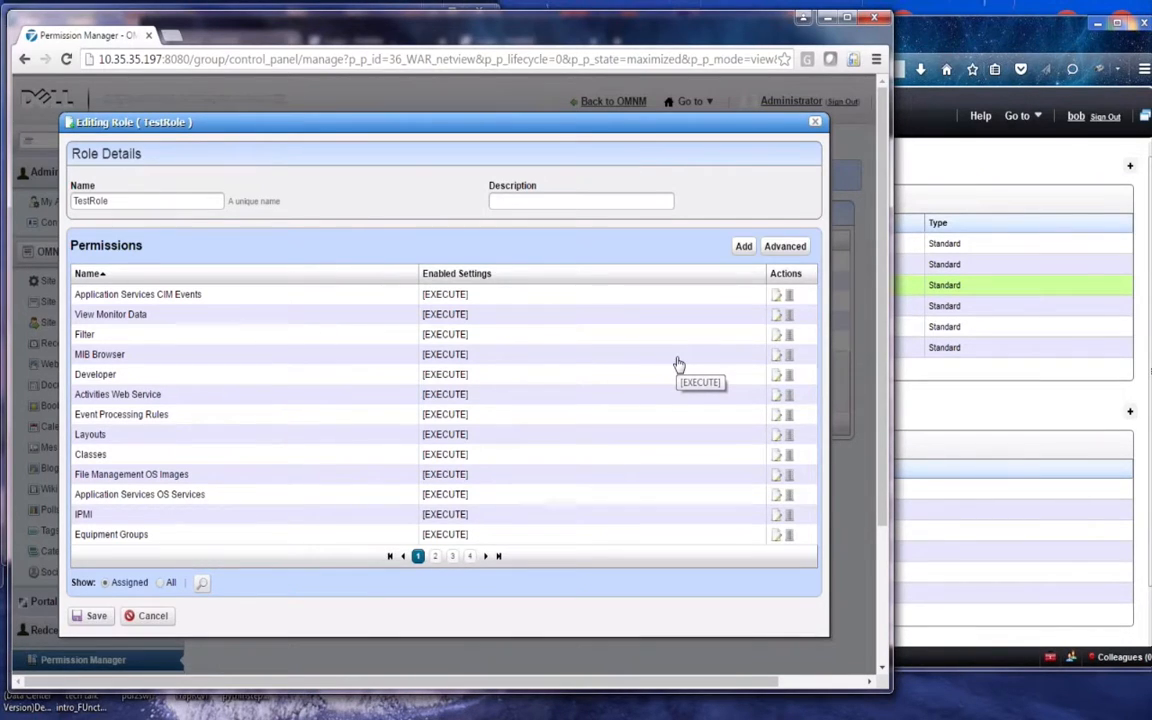
Open TestRole's advanced permission configuration and try allowing Read for all functional permissions, clearing the selection again.
left_click(786, 247)
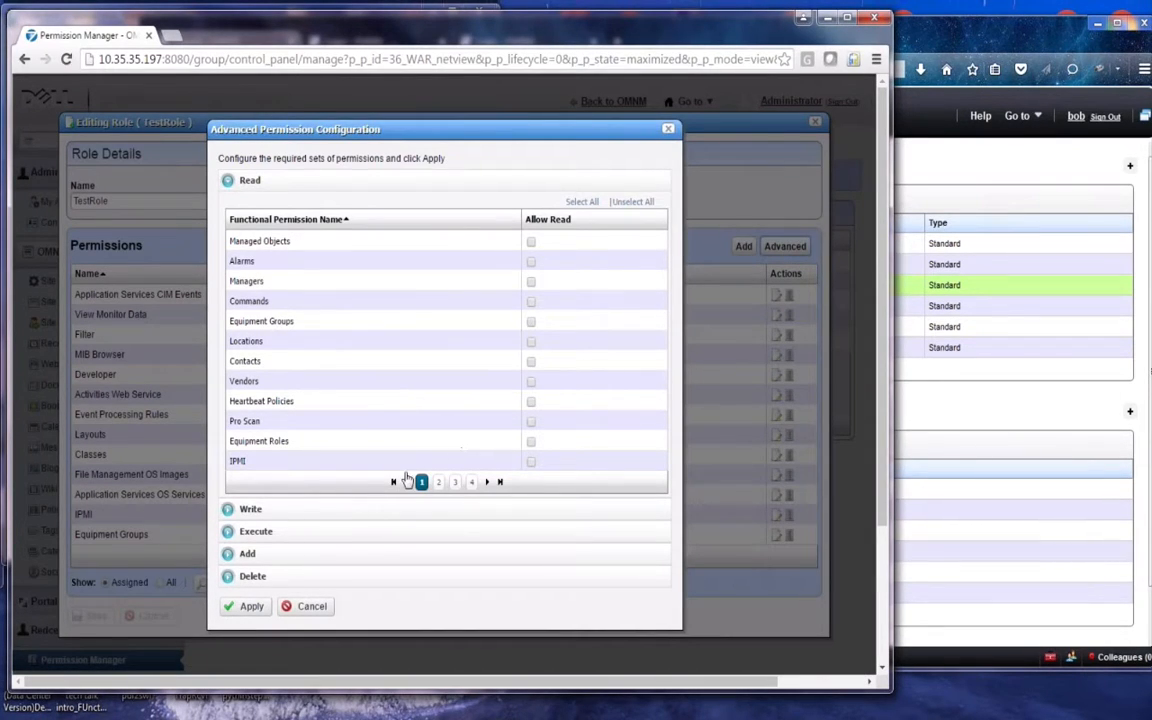
left_click(242, 423)
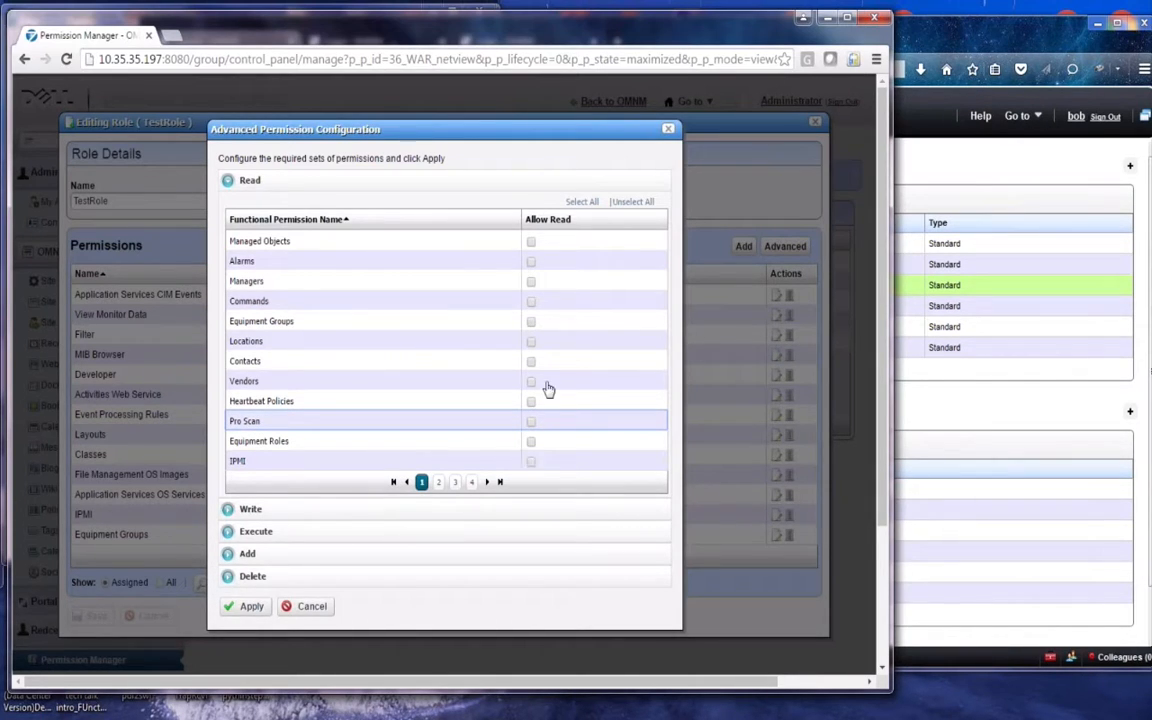
left_click(584, 203)
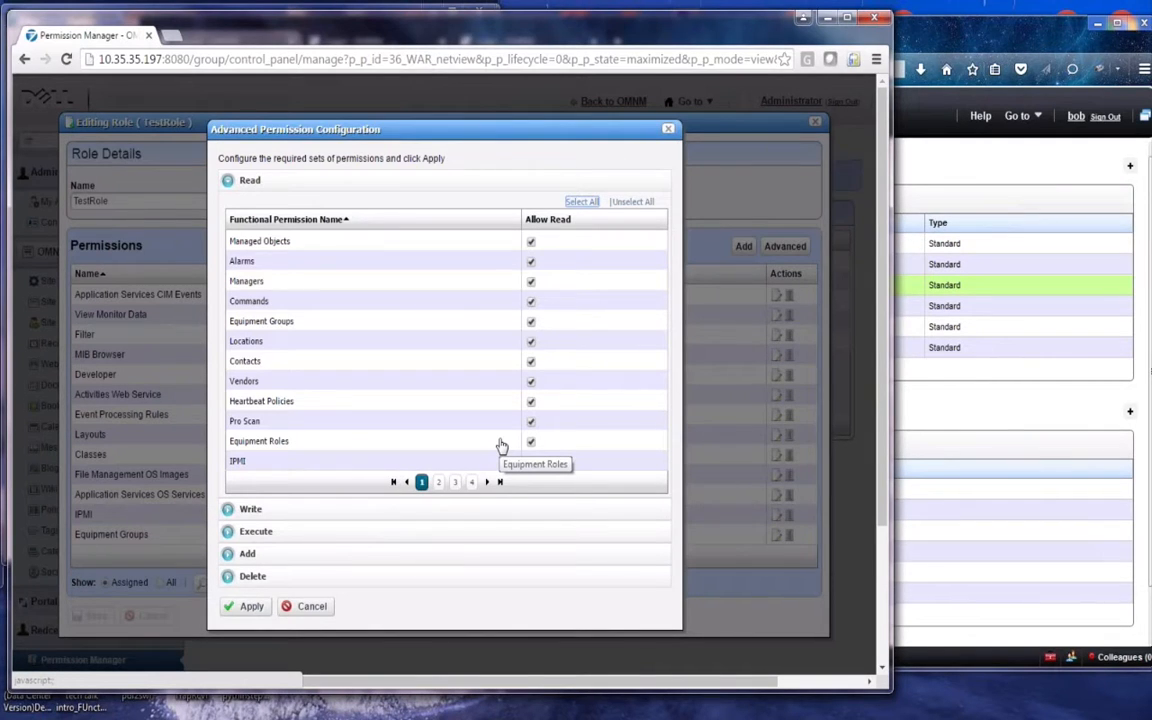
left_click(634, 203)
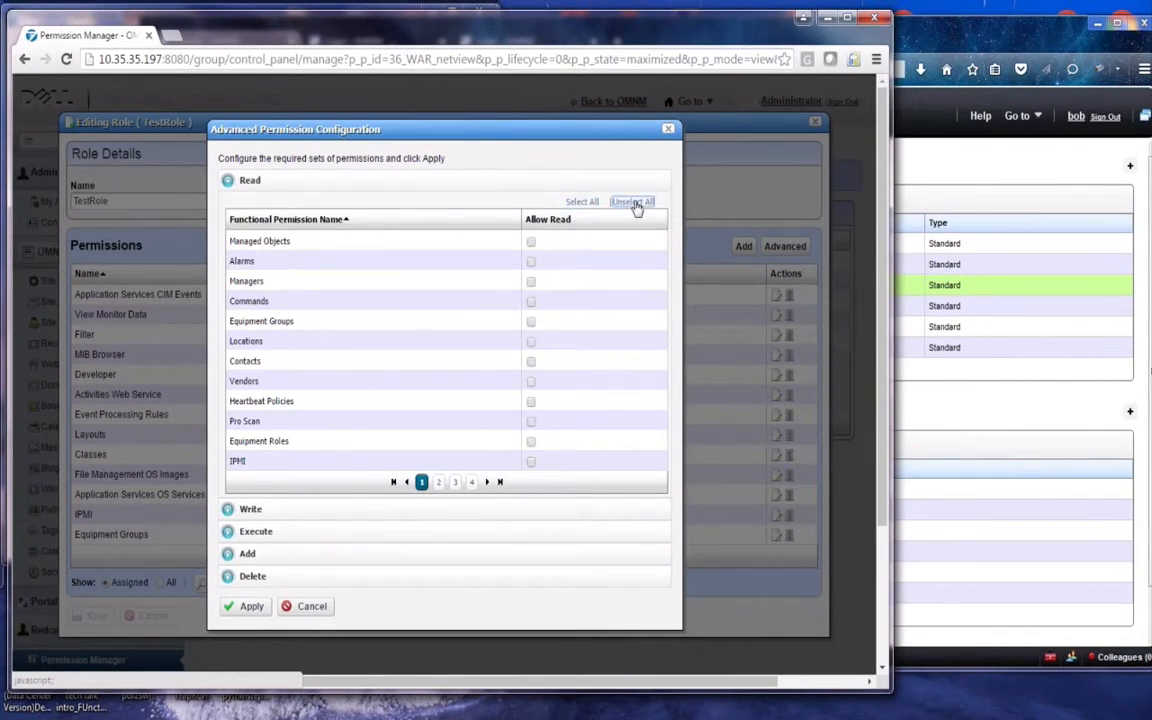
View the Write, Execute, Add and Delete sections of the advanced permission configuration, and cancel it without applying.
left_click(248, 510)
left_click(253, 534)
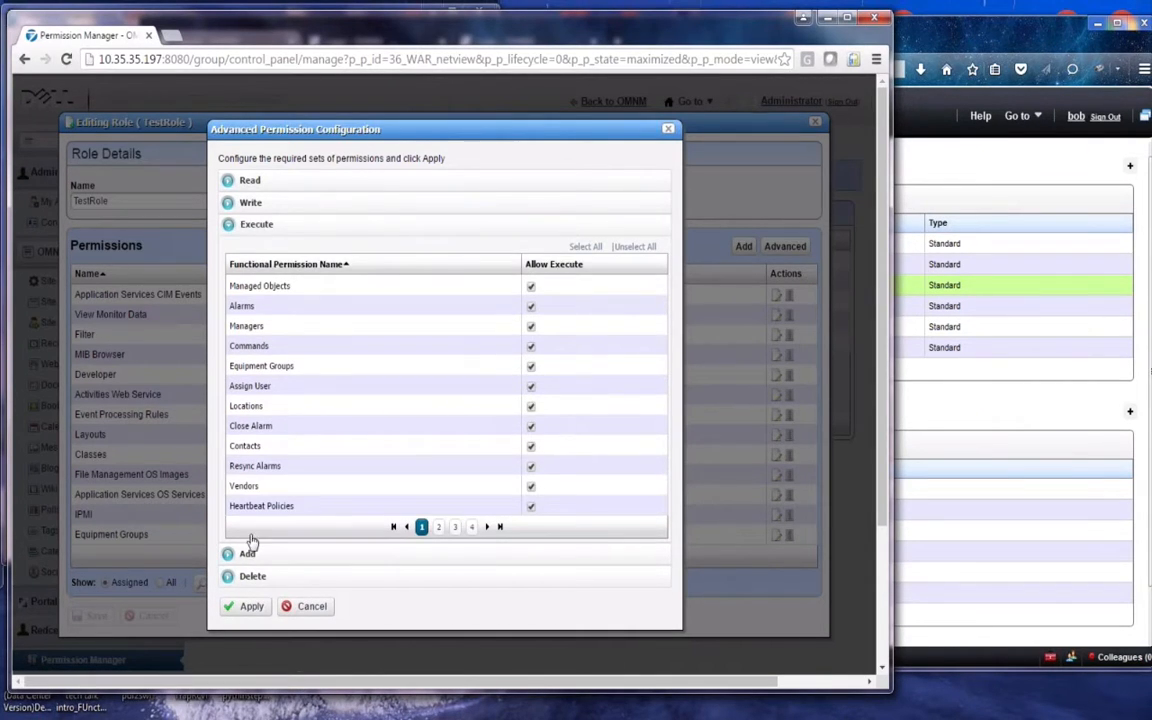
left_click(247, 556)
left_click(248, 577)
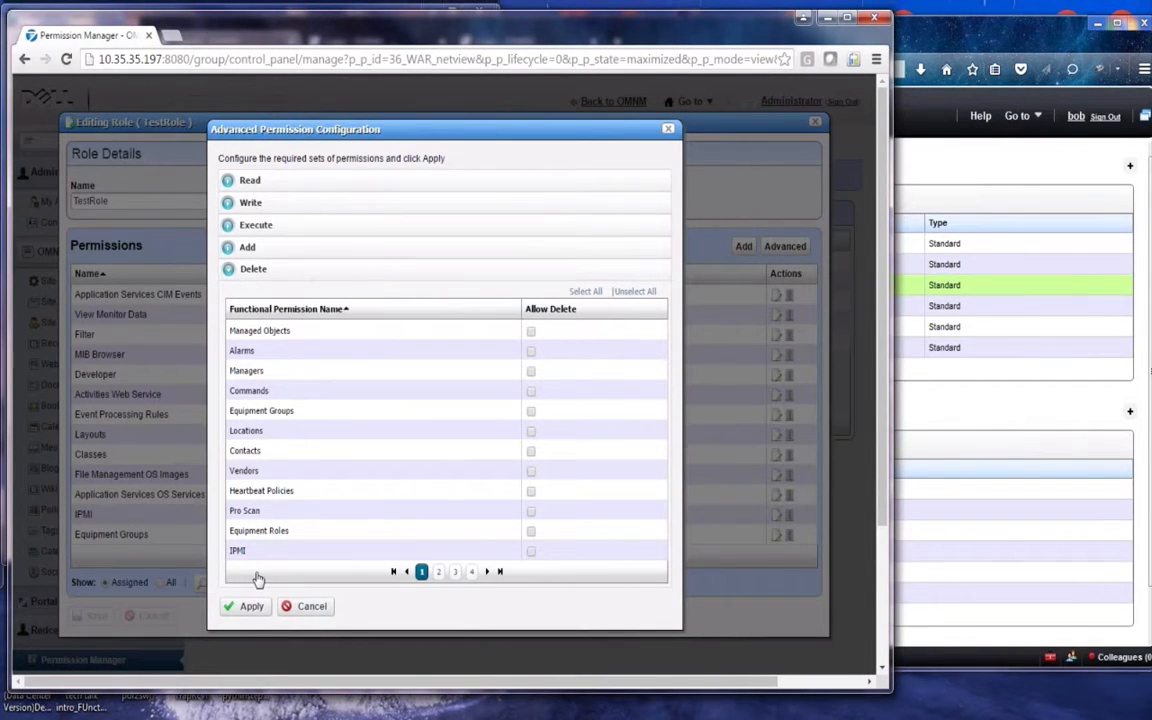
left_click(312, 607)
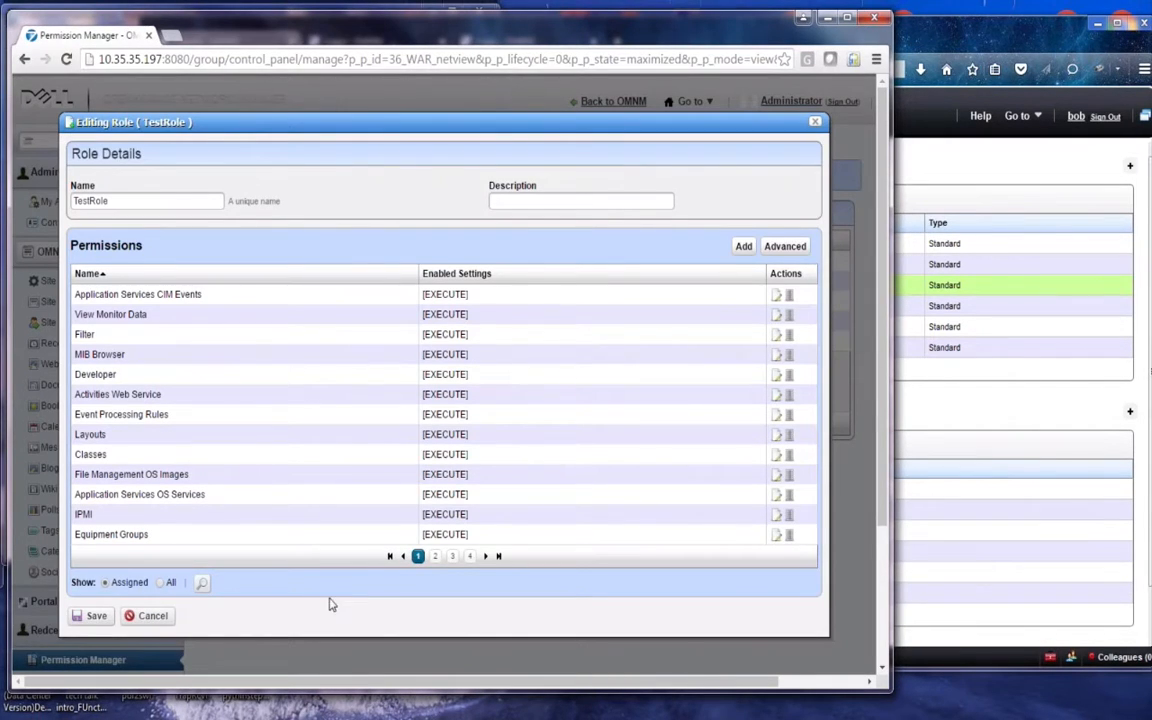
Show all functional permissions for TestRole, including unassigned ones, and return to showing only the assigned ones.
left_click(161, 584)
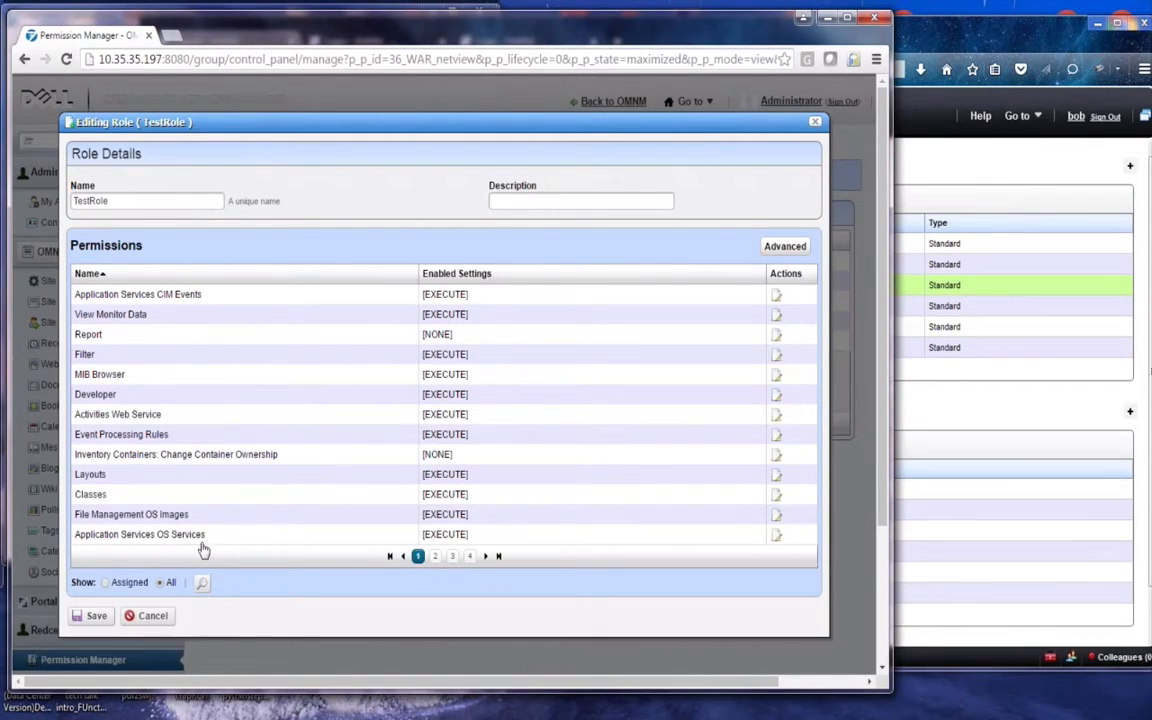
left_click(105, 582)
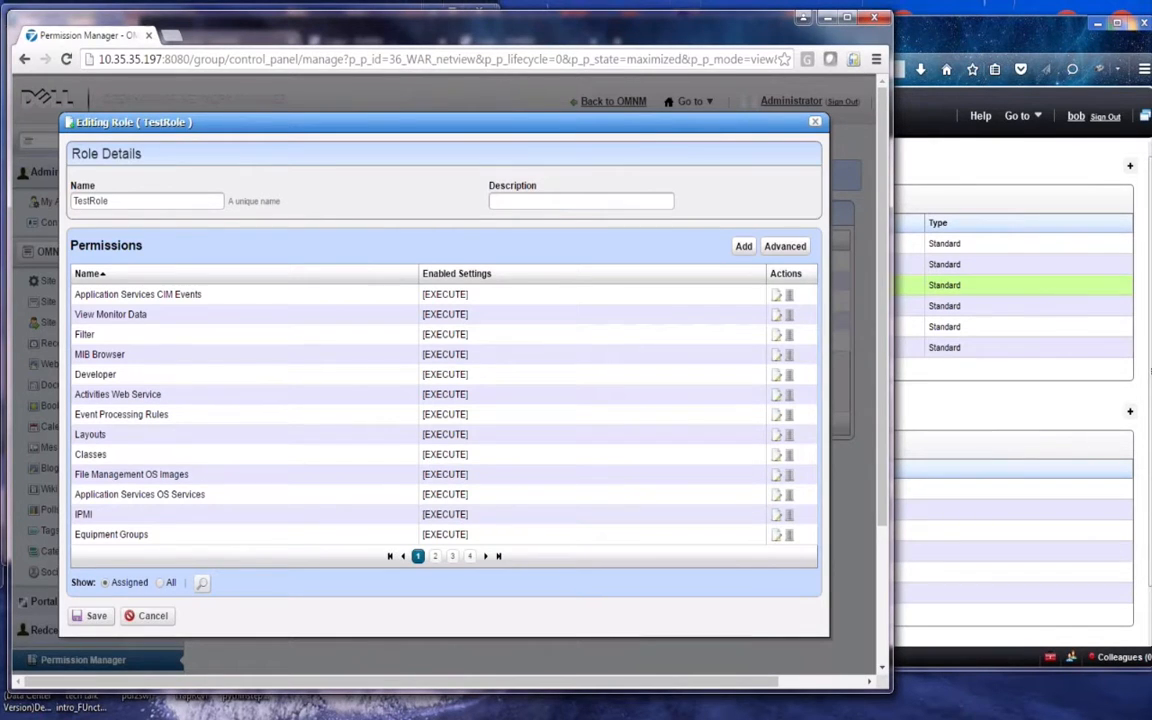
Search TestRole's assigned permissions for "report manager" and open the Report Manager permission for editing.
left_click(202, 585)
type("re")
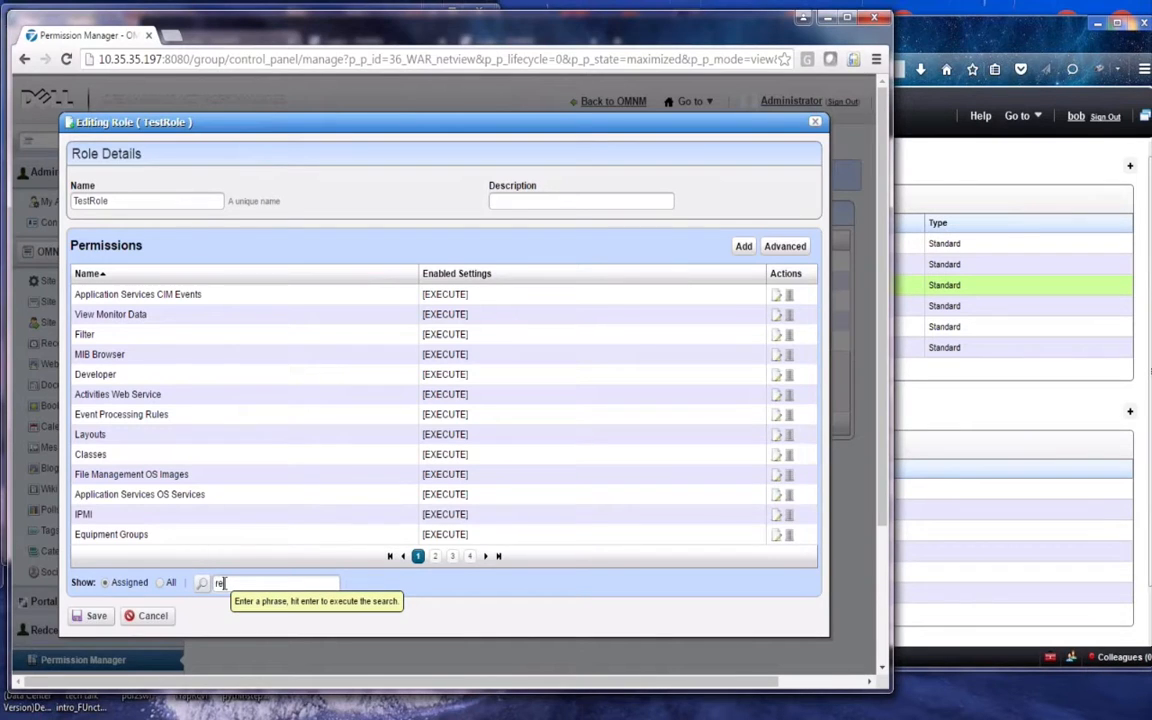
type("port manager")
key("Return")
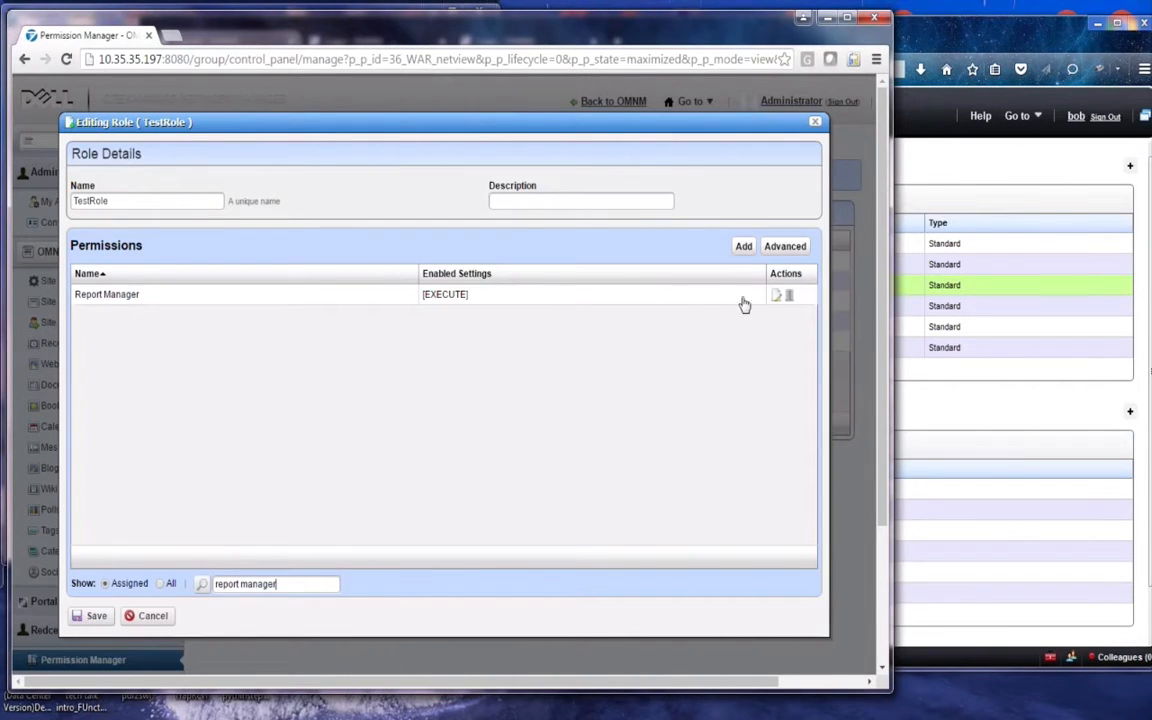
left_click(775, 296)
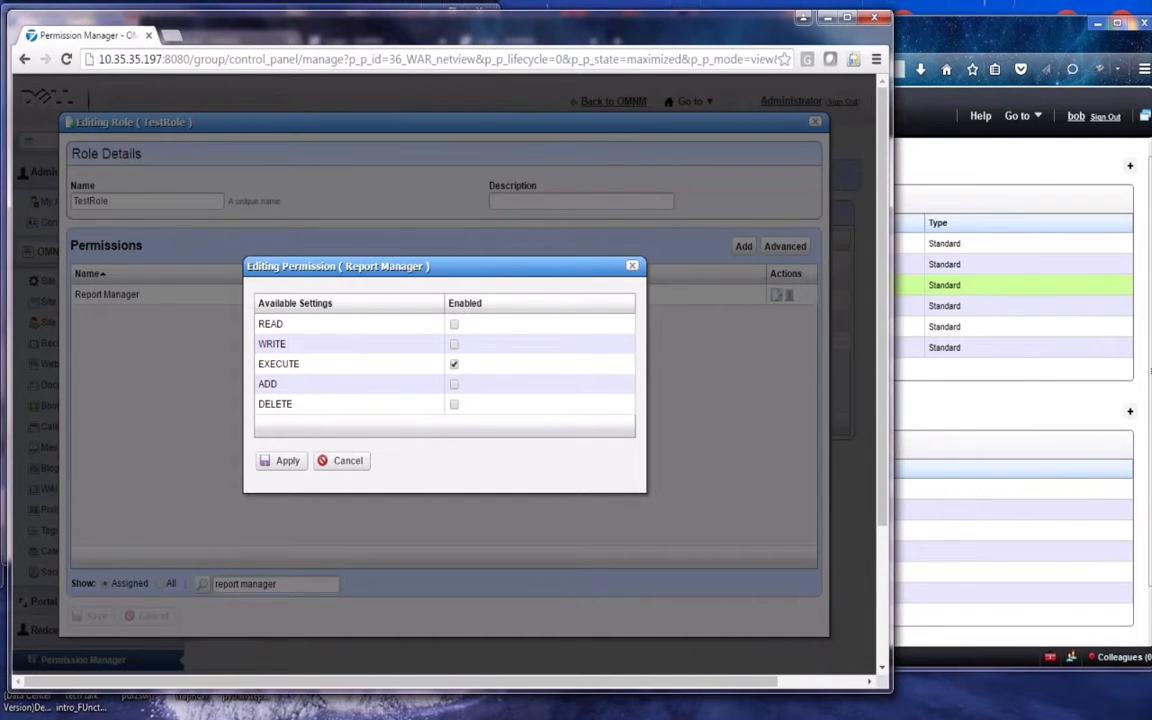
Switch to the test user's OpenManage Network Manager window and check the actions available for the Brocade Fabric IP Address Report.
left_click(987, 143)
right_click(637, 291)
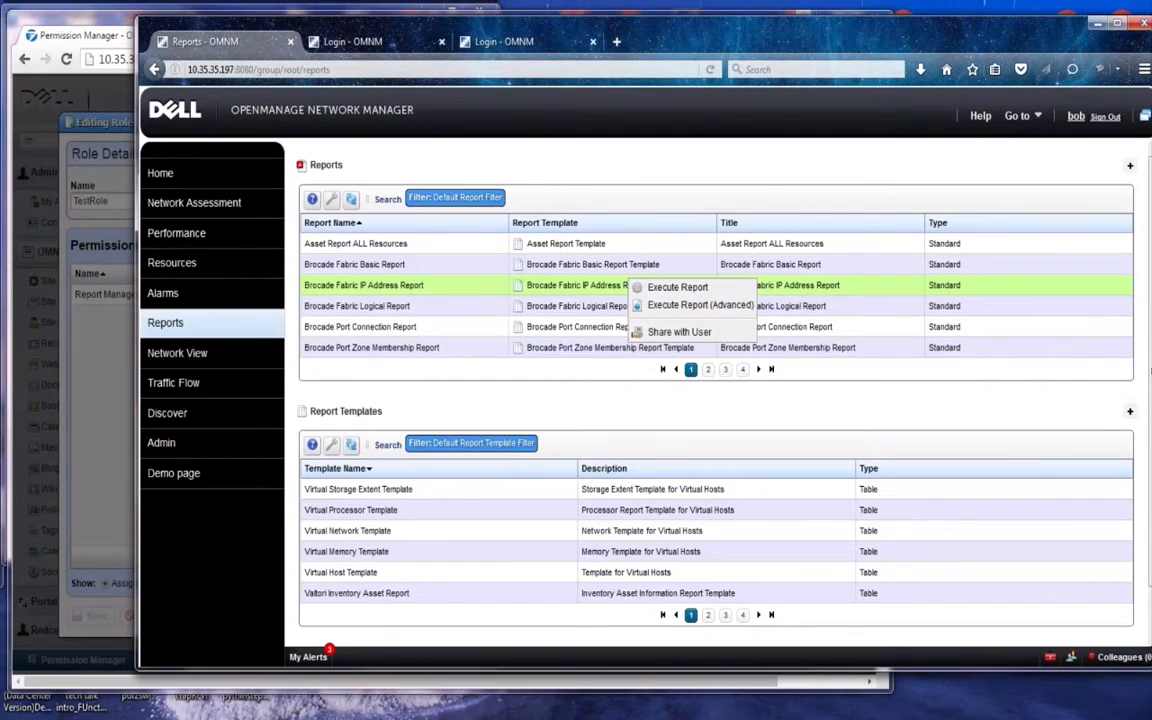
left_click(630, 288)
right_click(630, 288)
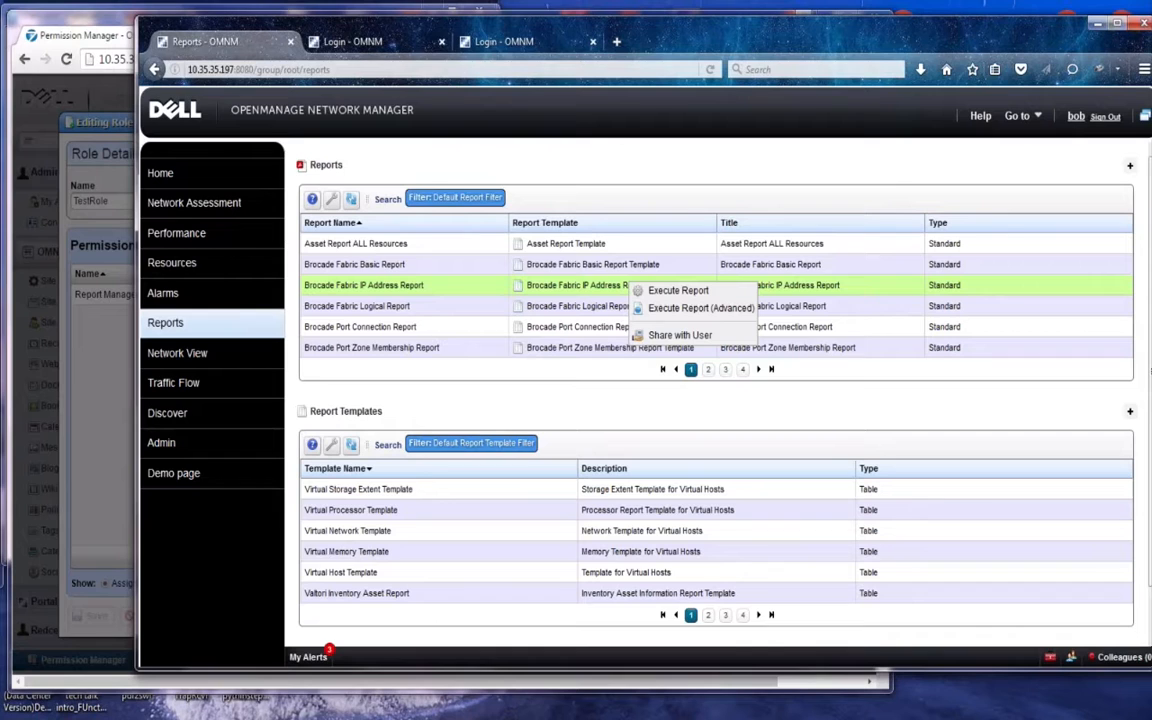
Back in the Permission Manager window, enable READ for TestRole's Report Manager permission and save the role.
left_click(100, 349)
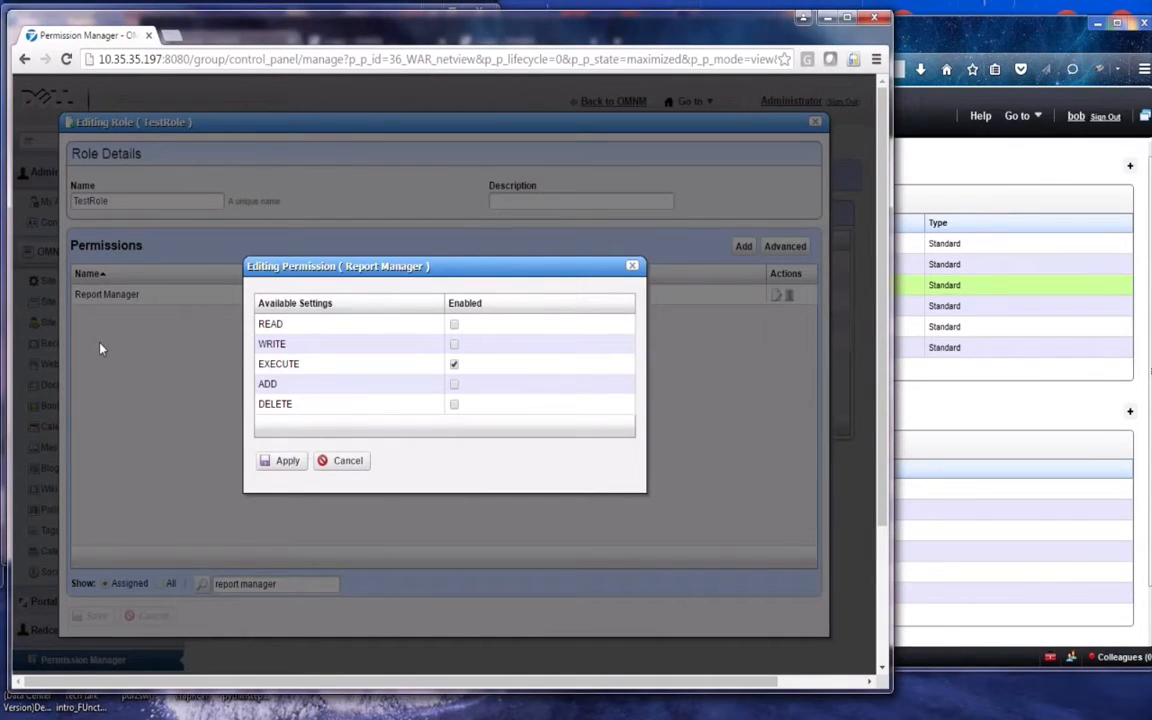
left_click(453, 327)
left_click(286, 461)
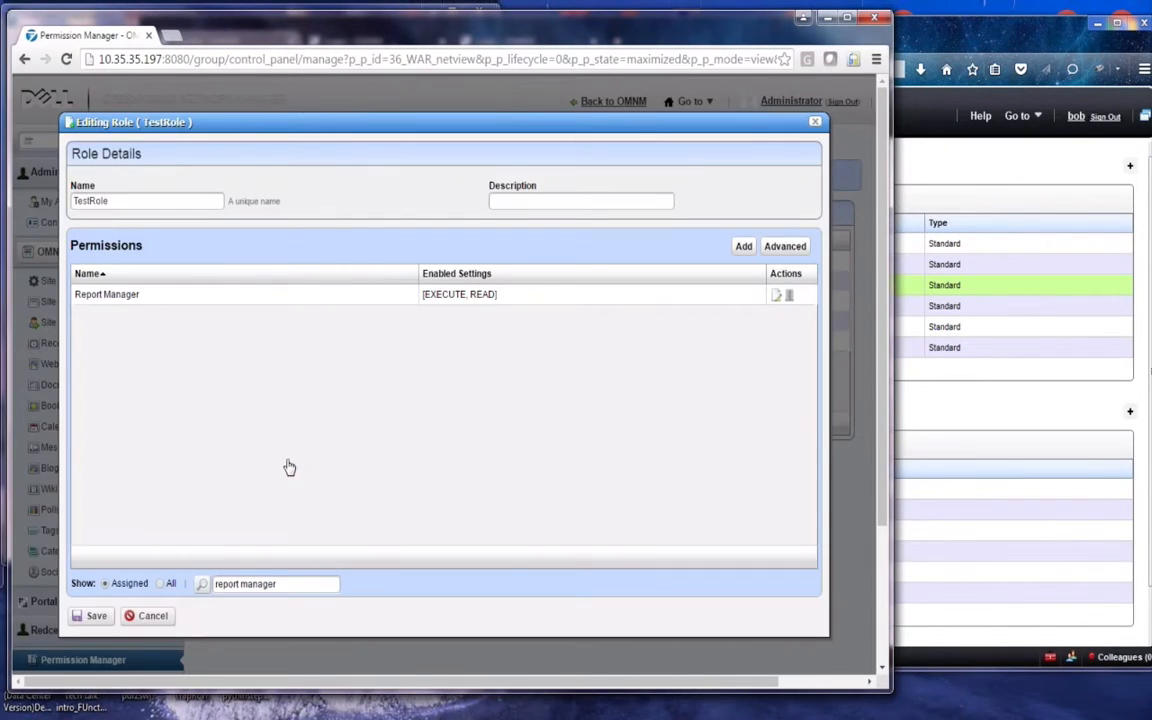
left_click(89, 617)
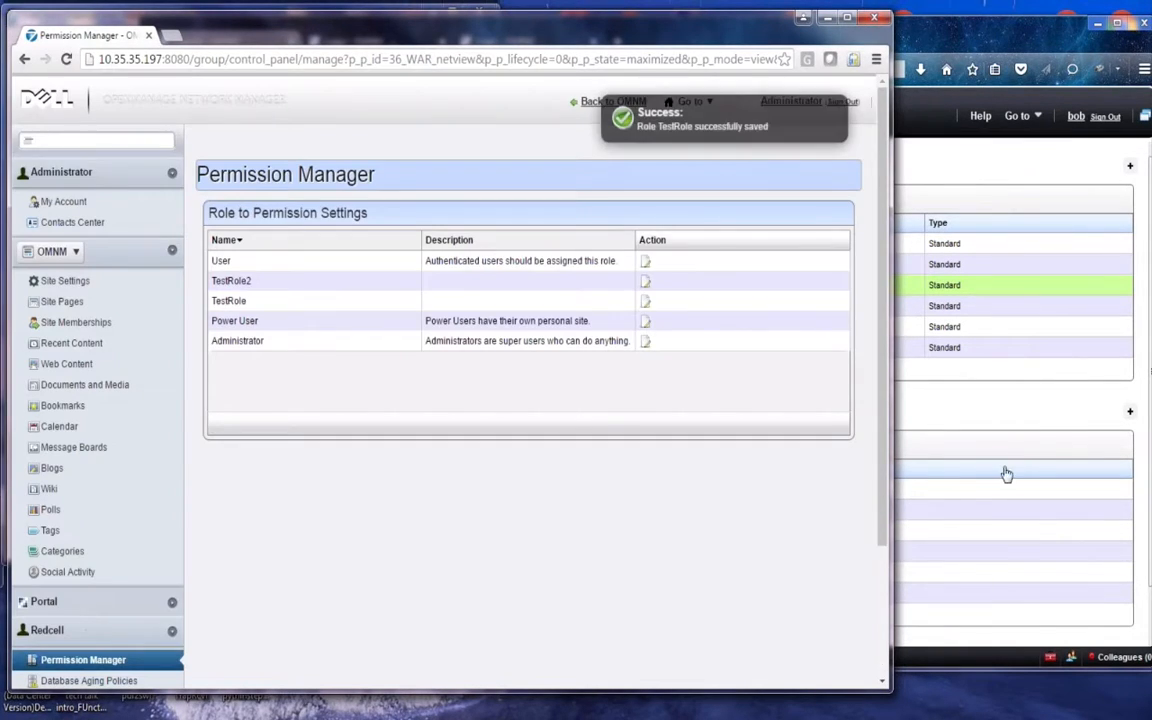
Sign out of the test user's OpenManage Network Manager session and sign back in with the same screen name and account password.
left_click(970, 489)
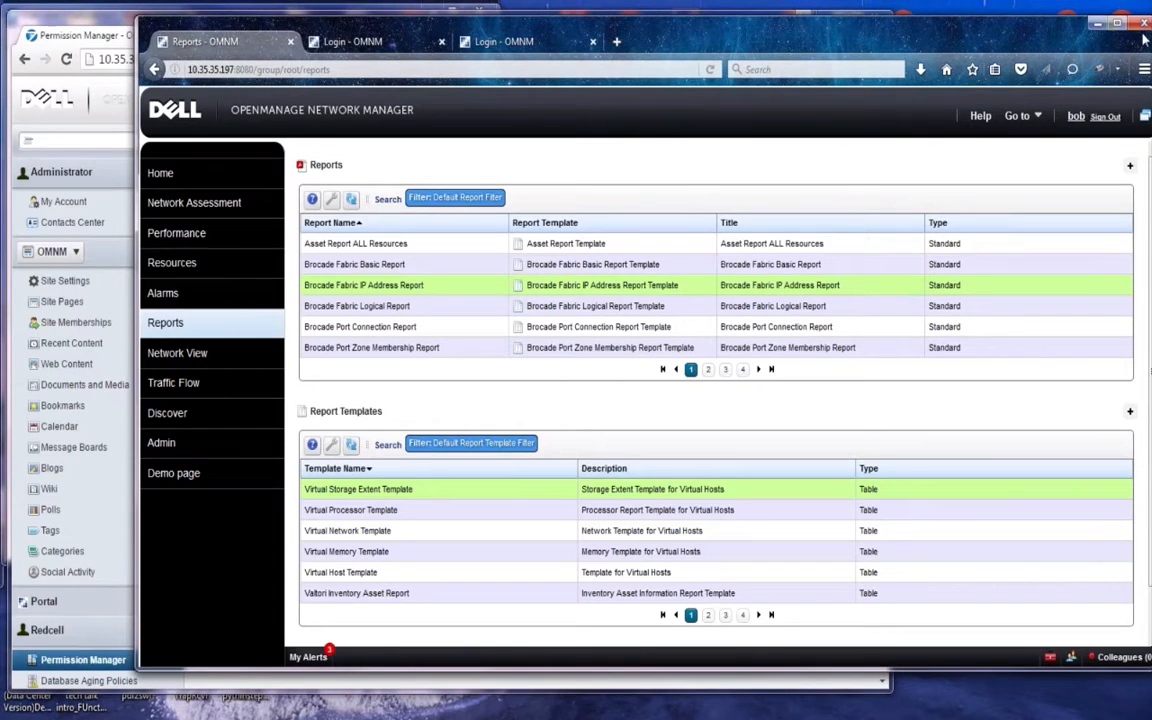
left_click(1105, 117)
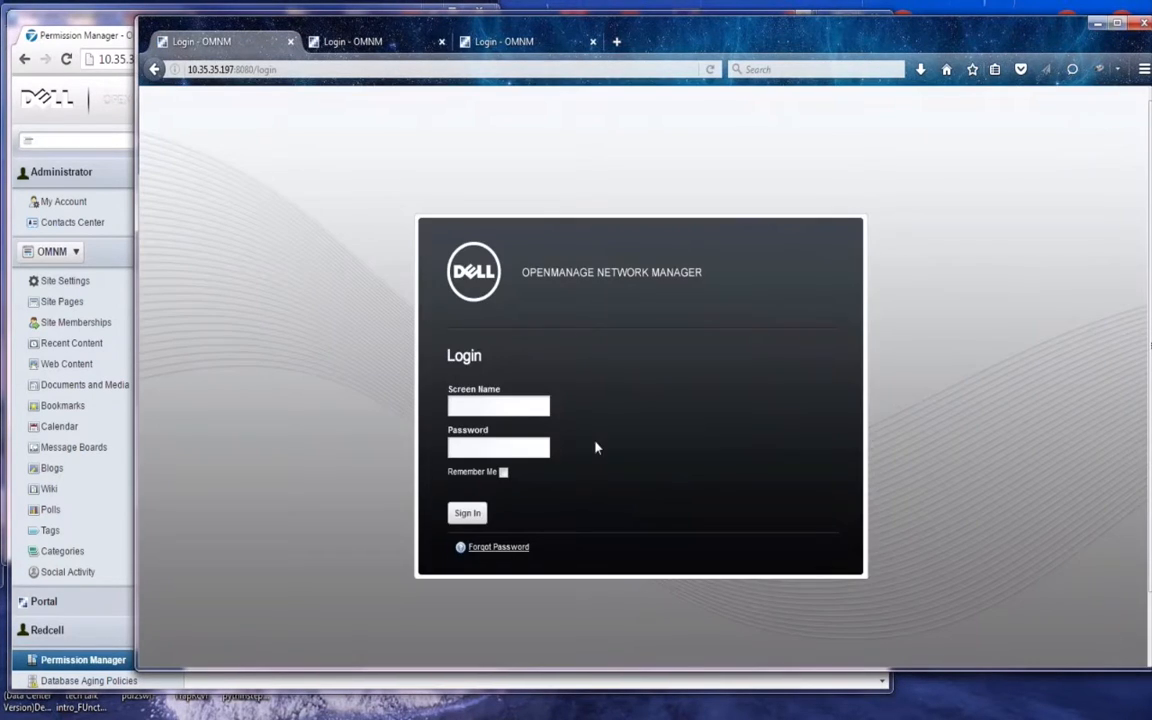
left_click(518, 407)
type("bob")
key("Tab")
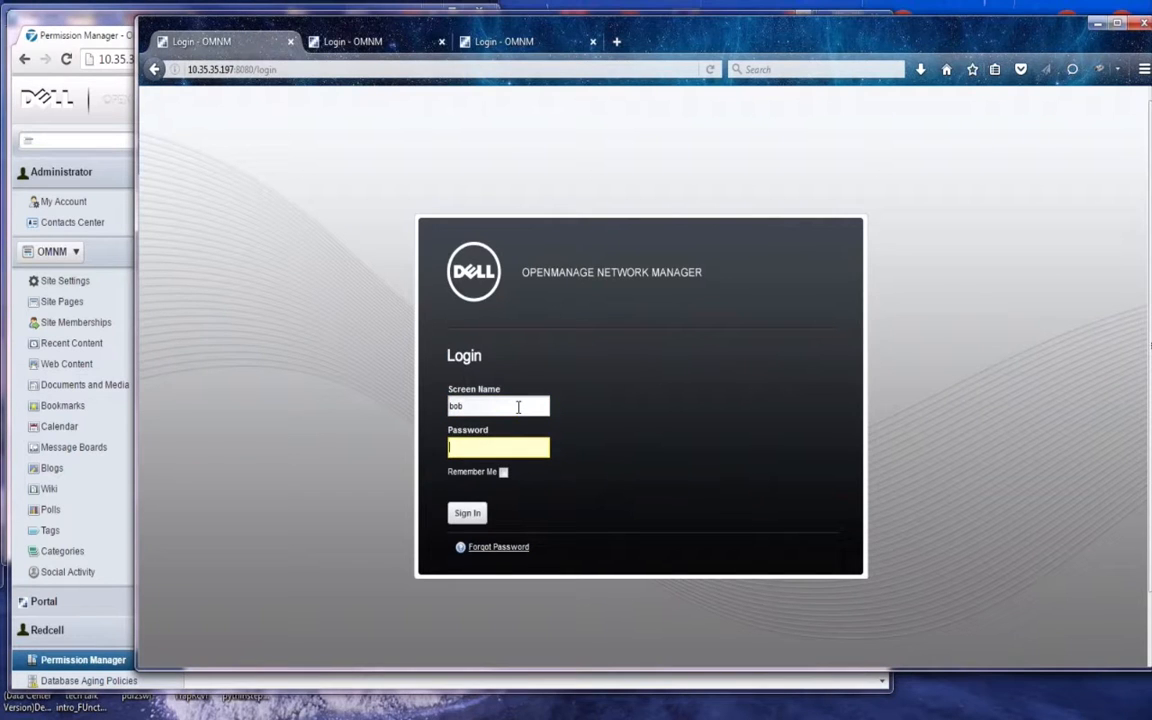
type("••••••")
key("Return")
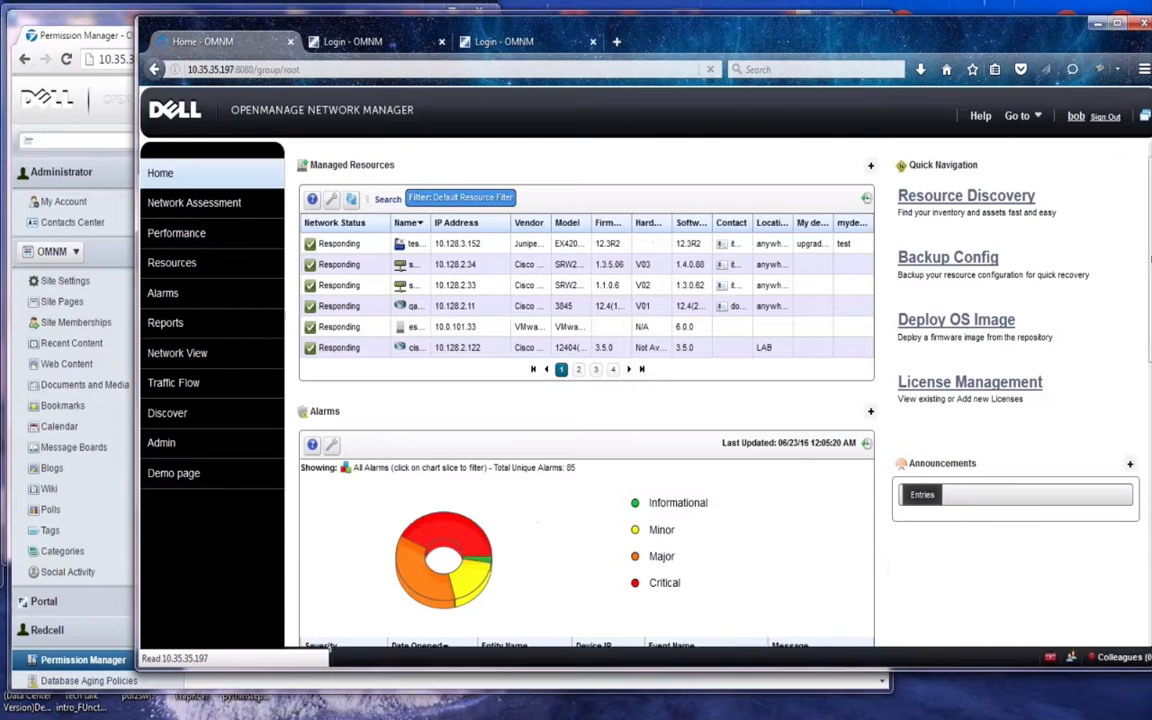
Open the Reports page and check which actions the Brocade Fabric IP Address Report offers, without running any.
left_click(167, 323)
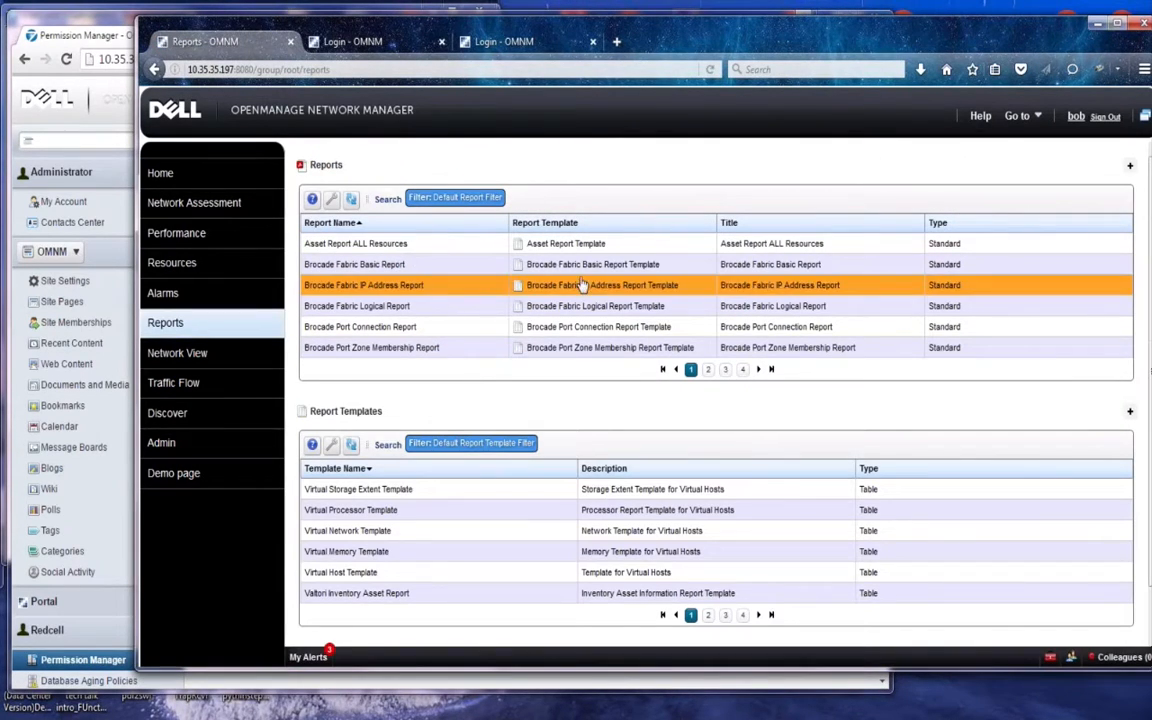
left_click(583, 287)
right_click(583, 288)
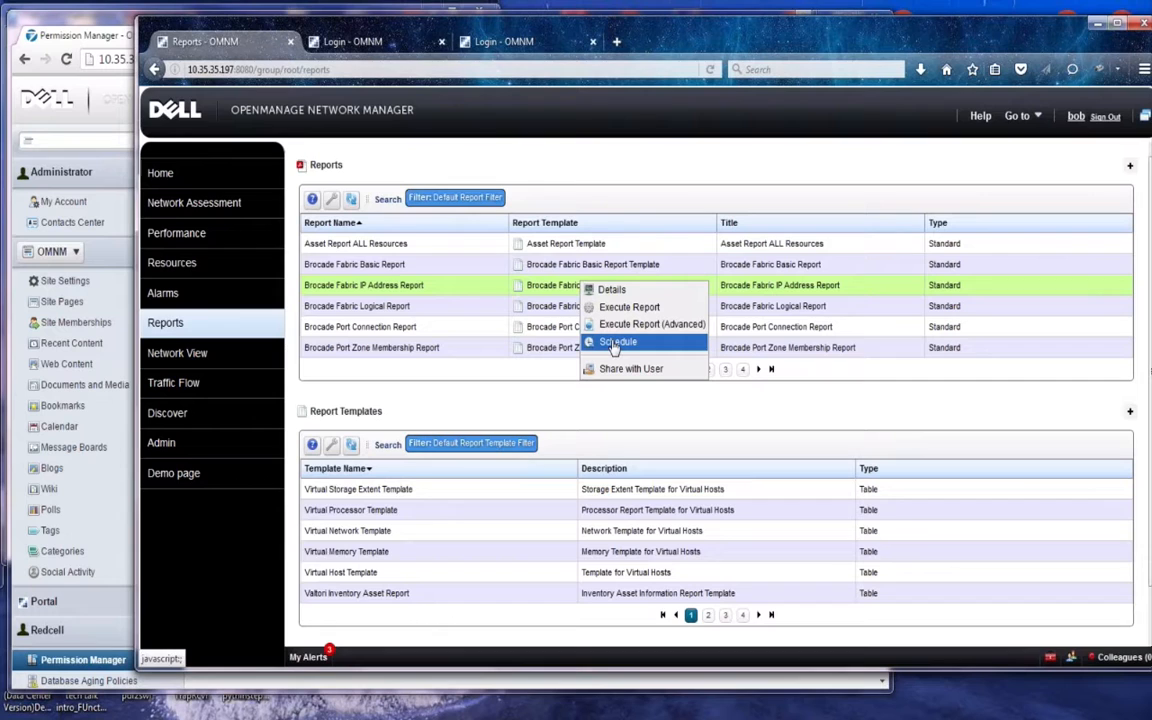
left_click(549, 370)
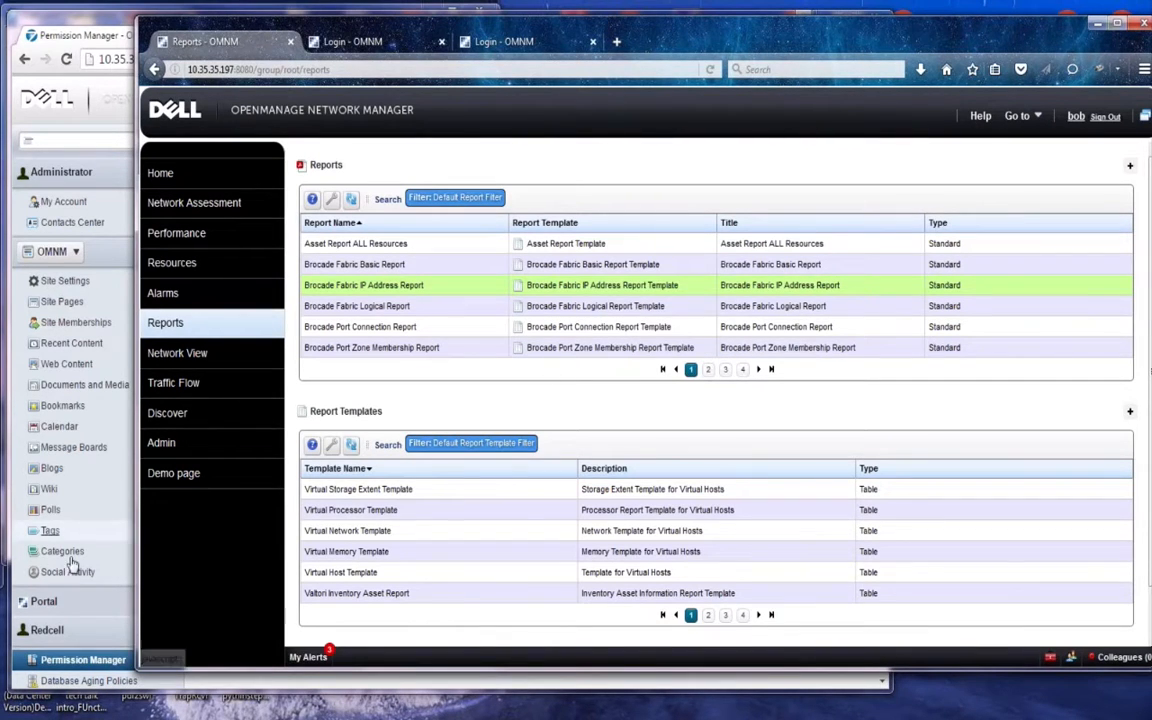
Return to the Permission Manager window, reopen TestRole for editing and search its assigned permissions for "report manager".
left_click(86, 234)
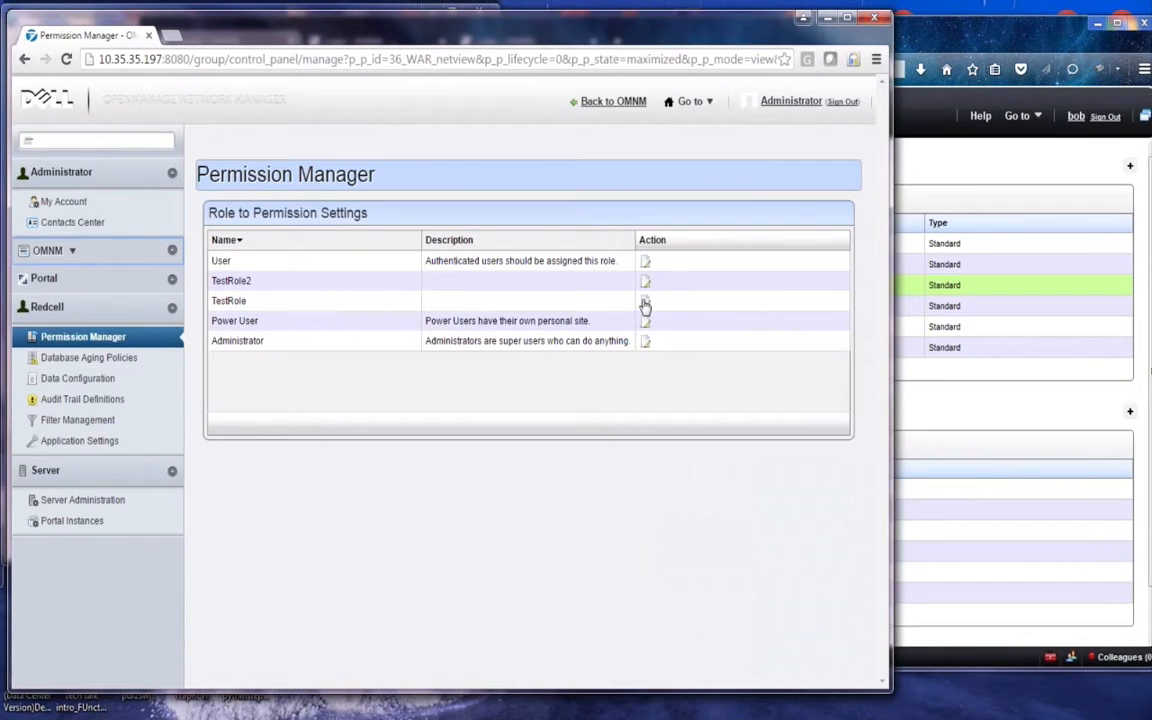
left_click(645, 301)
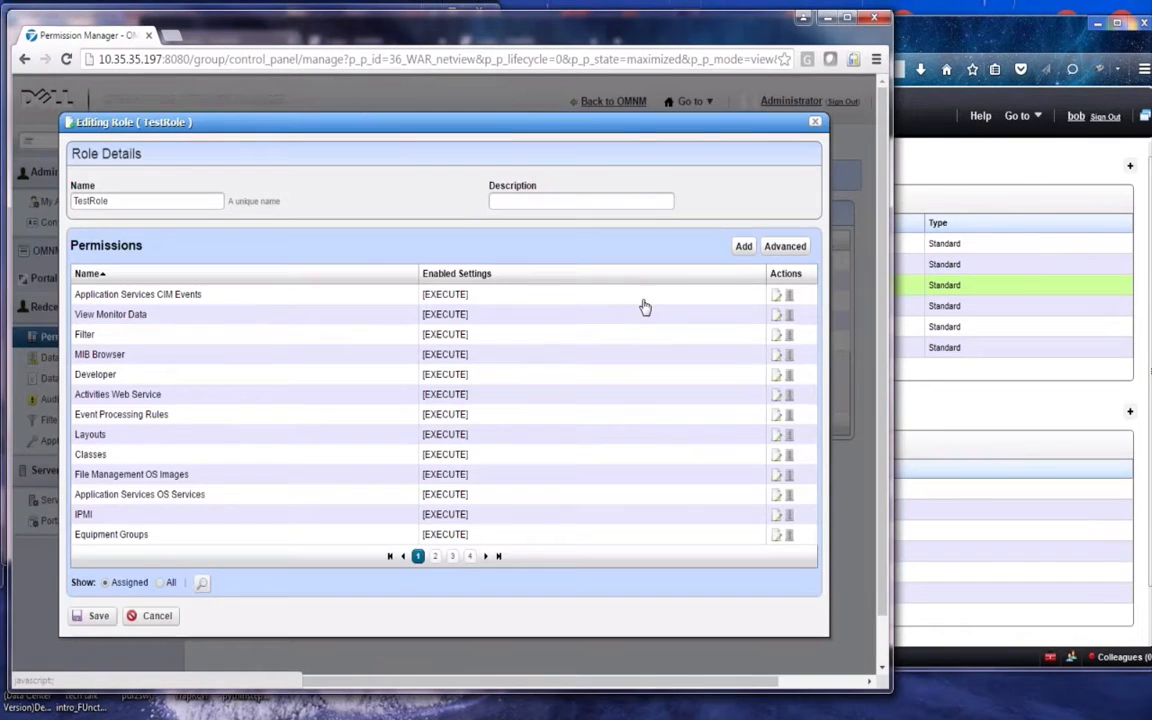
left_click(201, 583)
type("report")
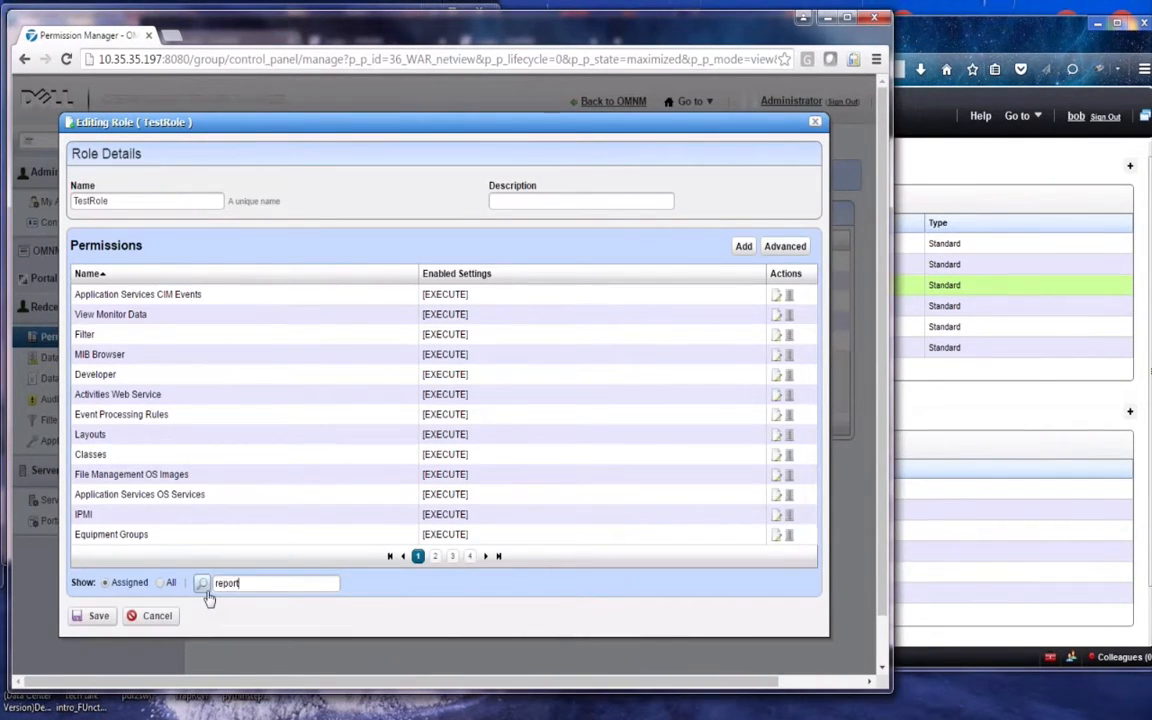
type(" manager")
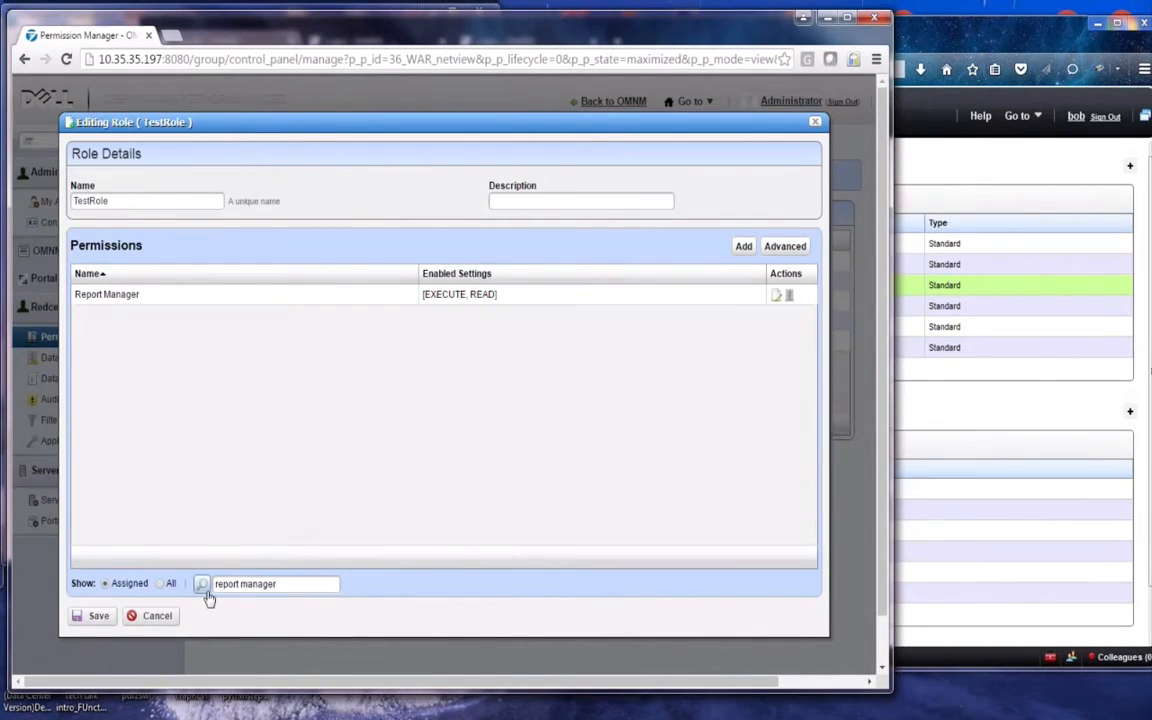
Enable WRITE for TestRole's Report Manager permission and save the role.
left_click(776, 295)
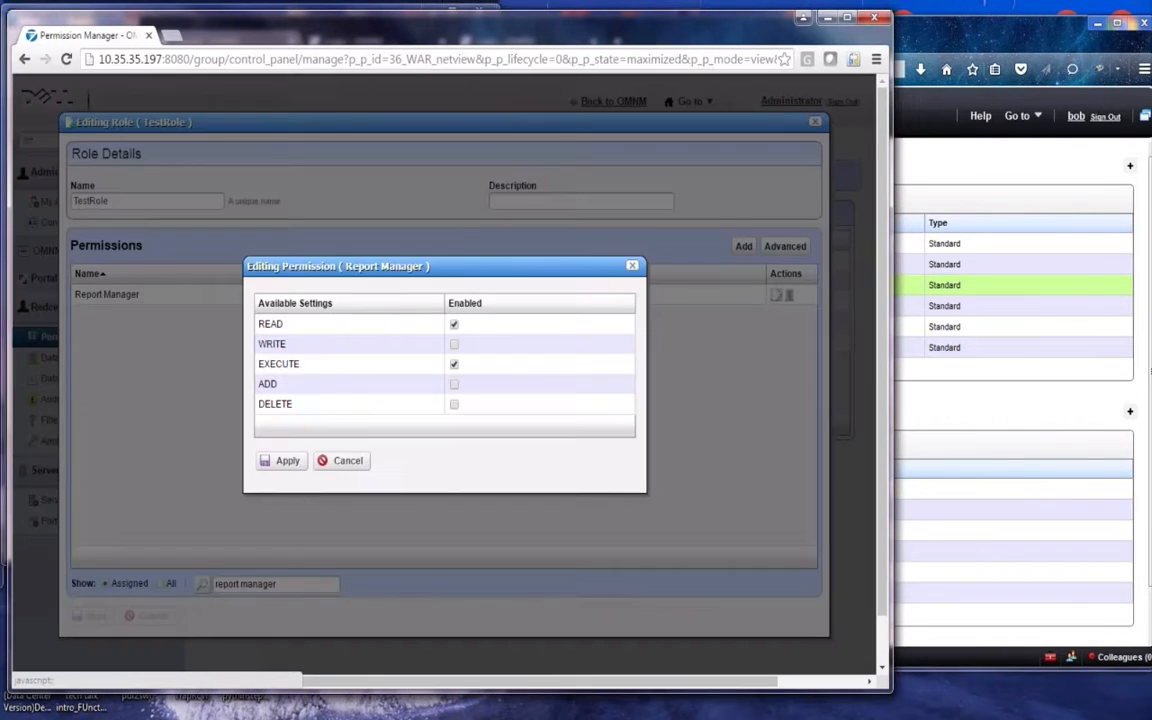
left_click(454, 344)
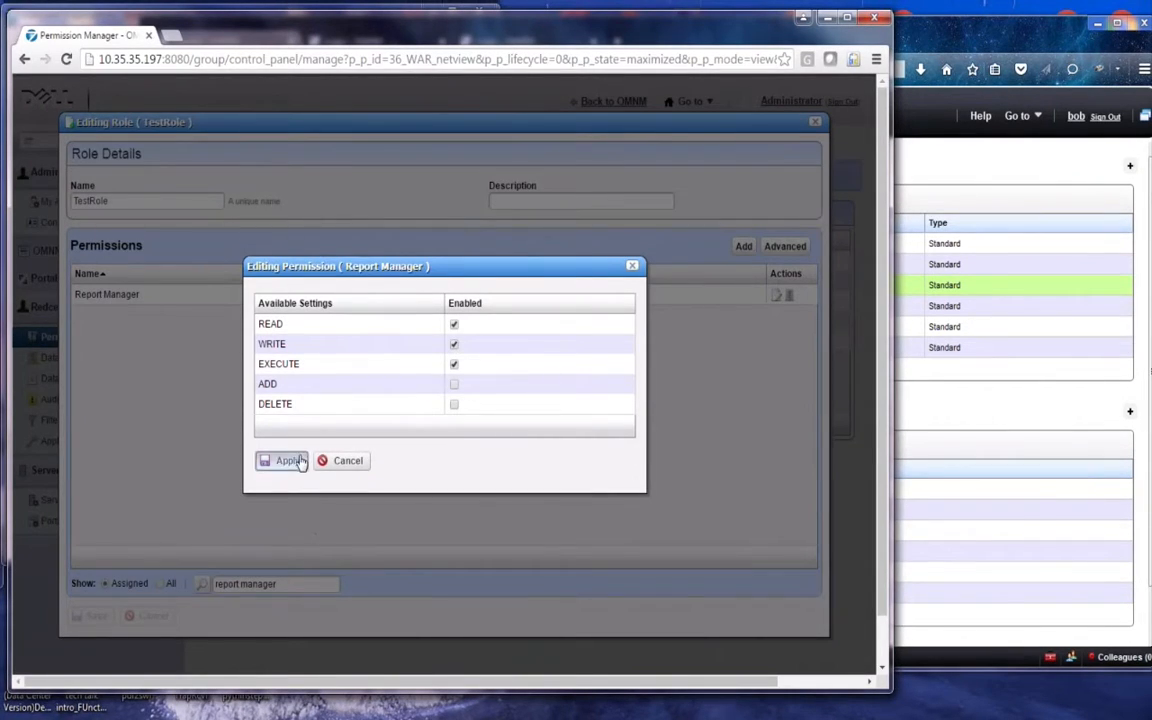
left_click(285, 460)
left_click(95, 617)
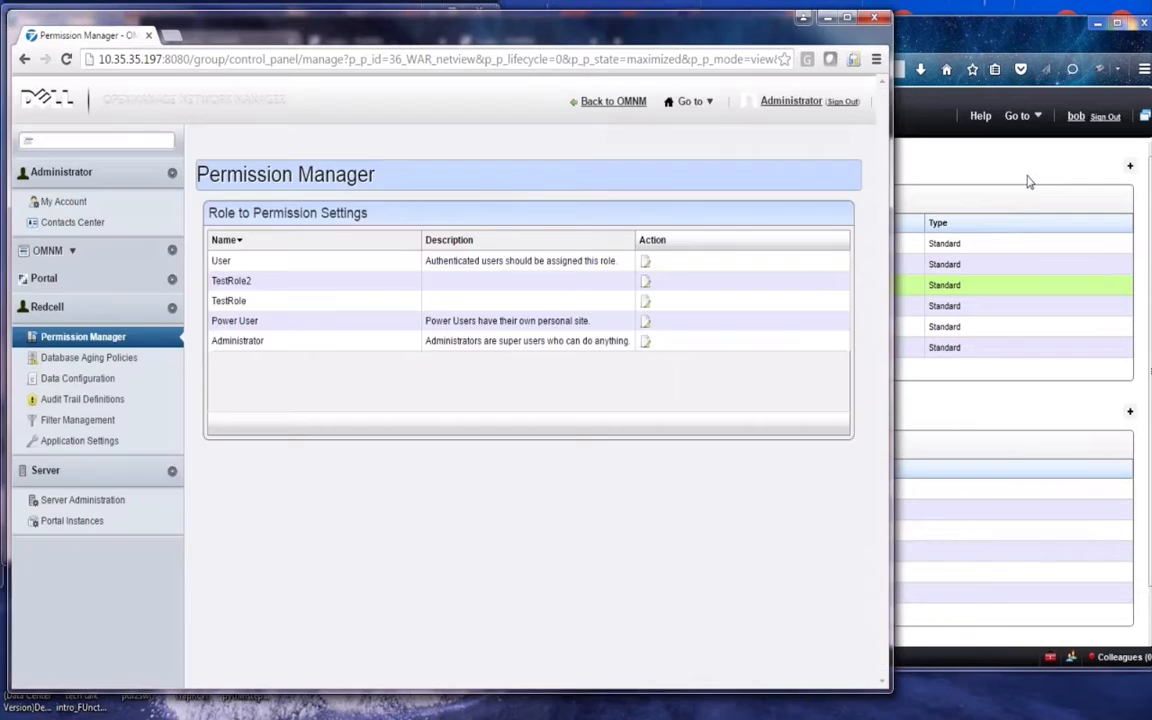
In the test user's window, sign out and back in with the screen name and account password, and open the Reports page.
left_click(1031, 181)
left_click(1105, 118)
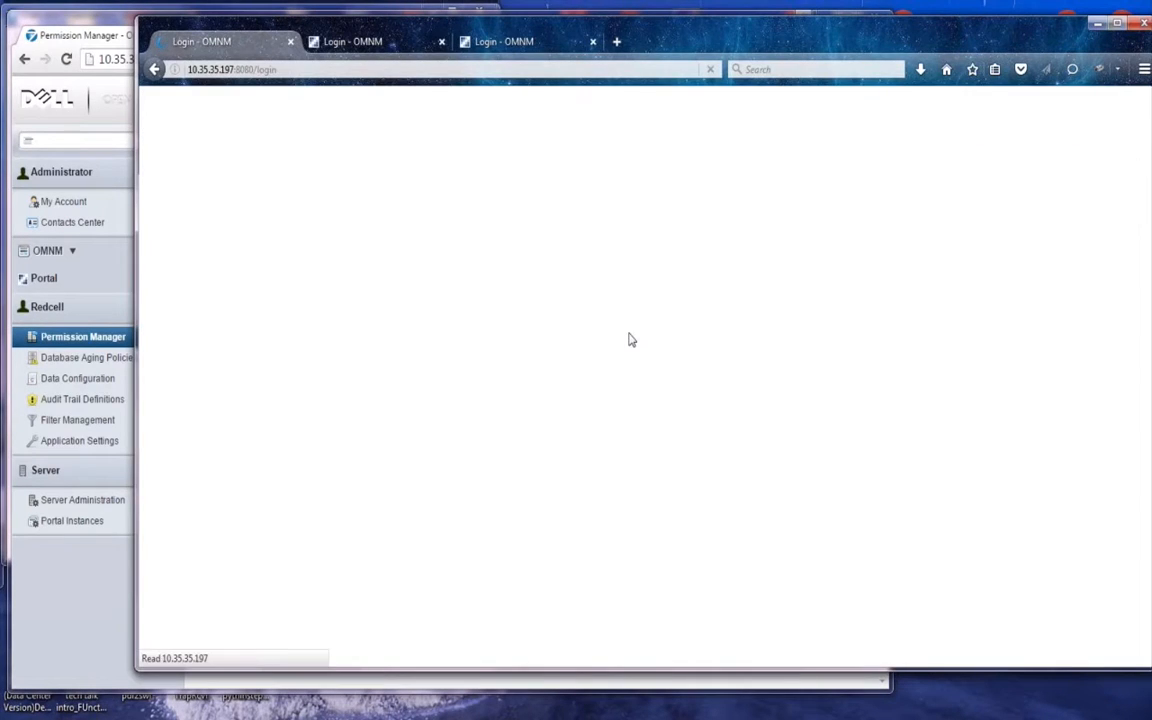
left_click(502, 402)
type("b")
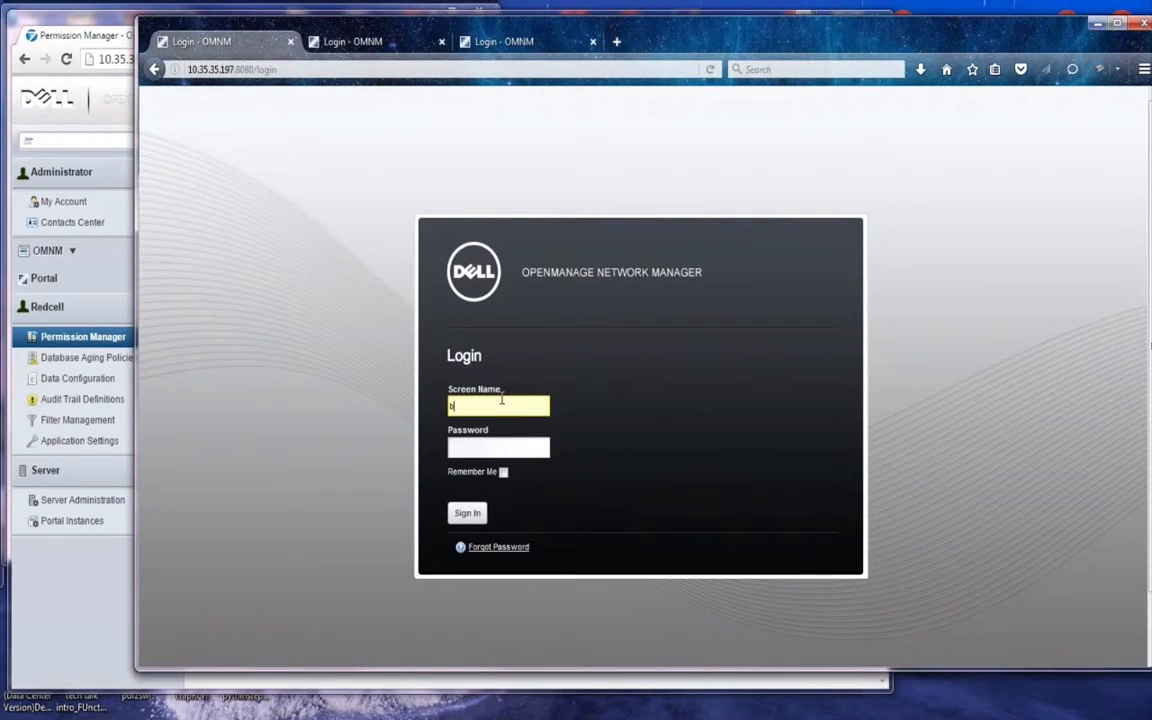
type("ob")
key("Tab")
type("******")
key("Return")
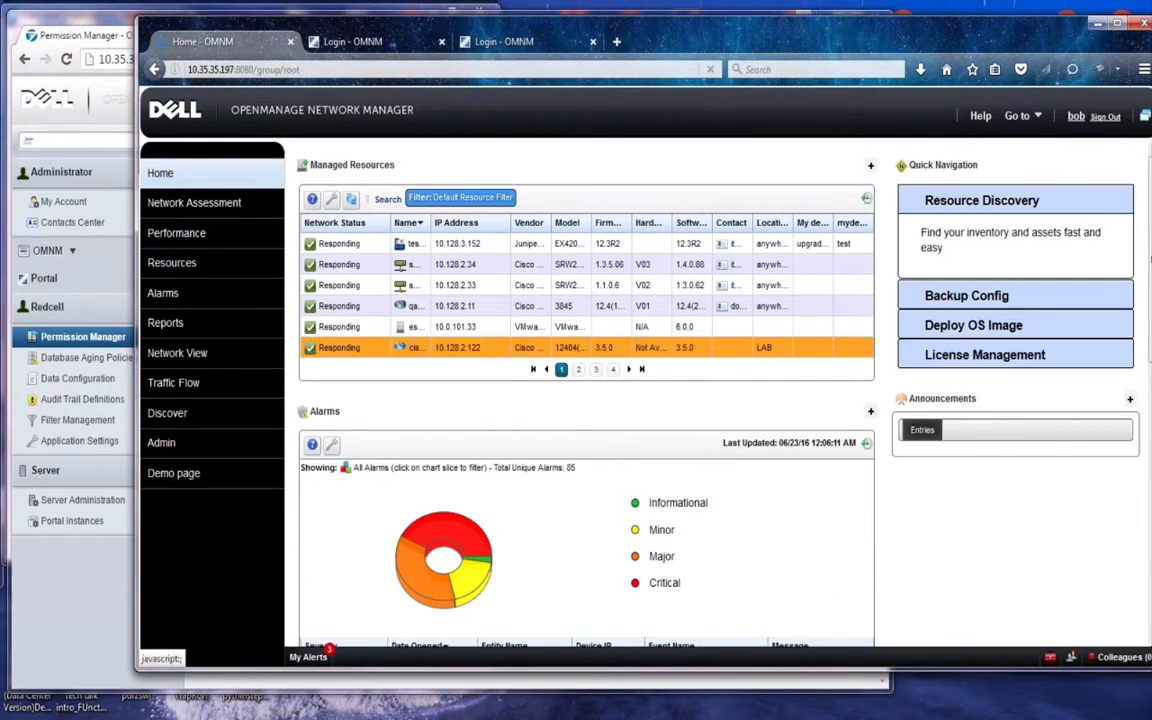
left_click(176, 326)
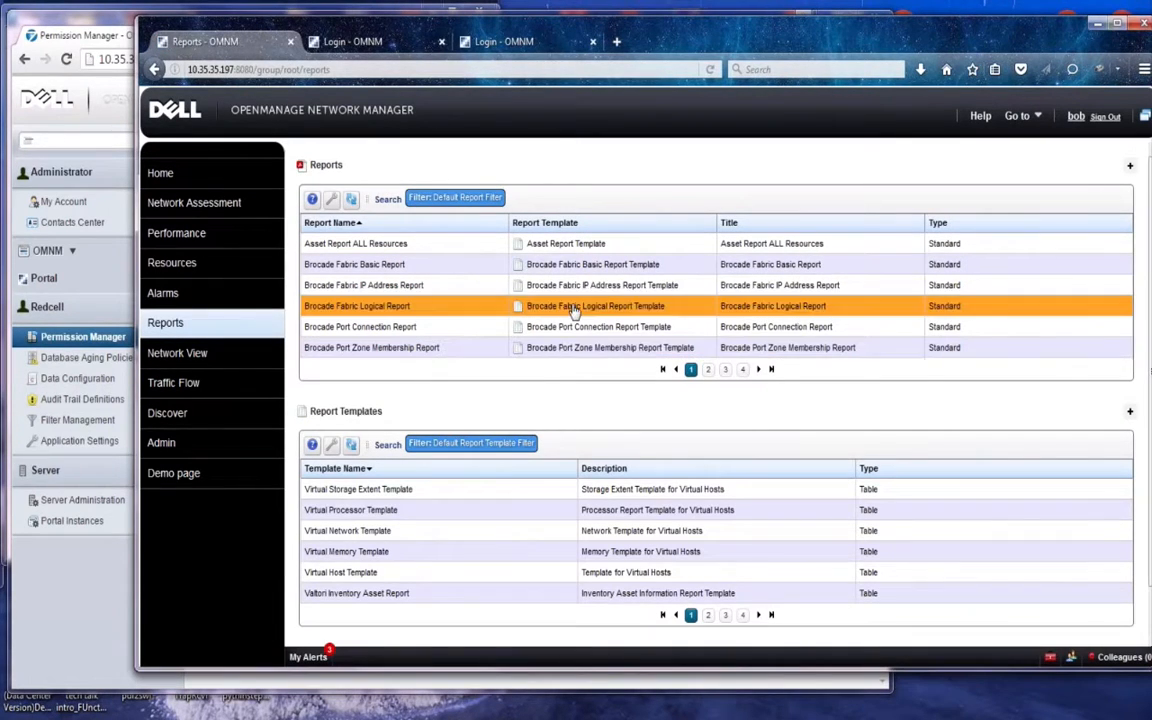
Check which actions the Brocade Fabric IP Address Report offers, including its Import/Export options, without running any.
right_click(578, 284)
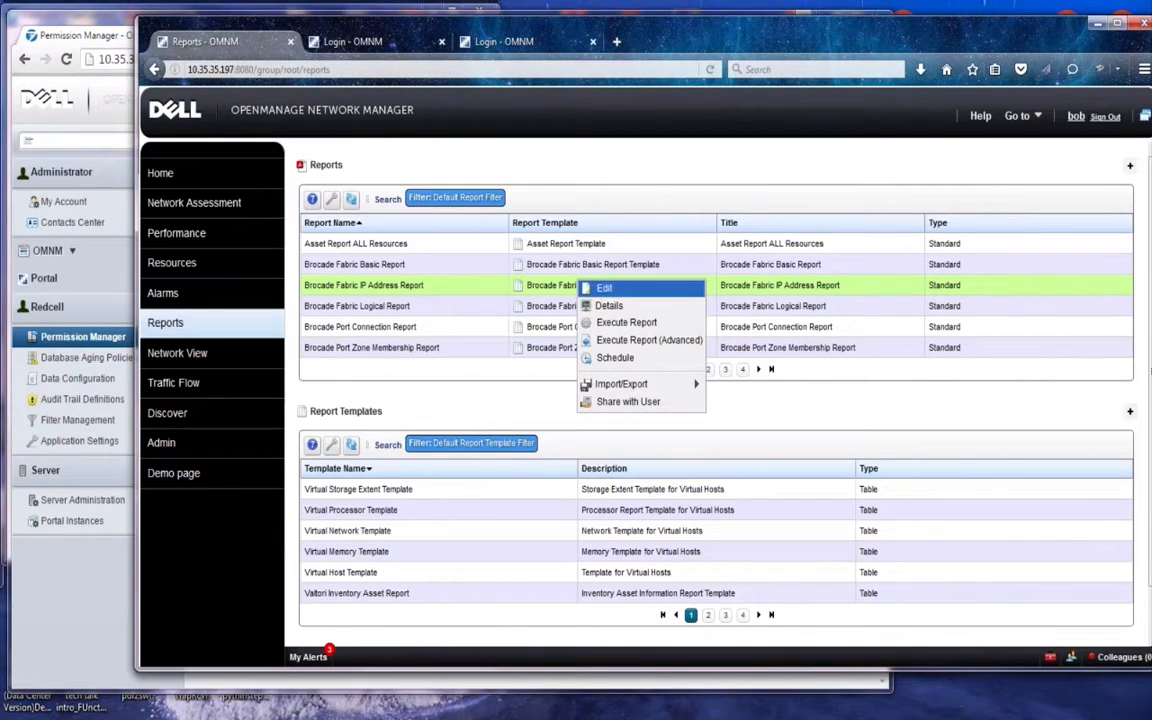
mouse_move(626, 388)
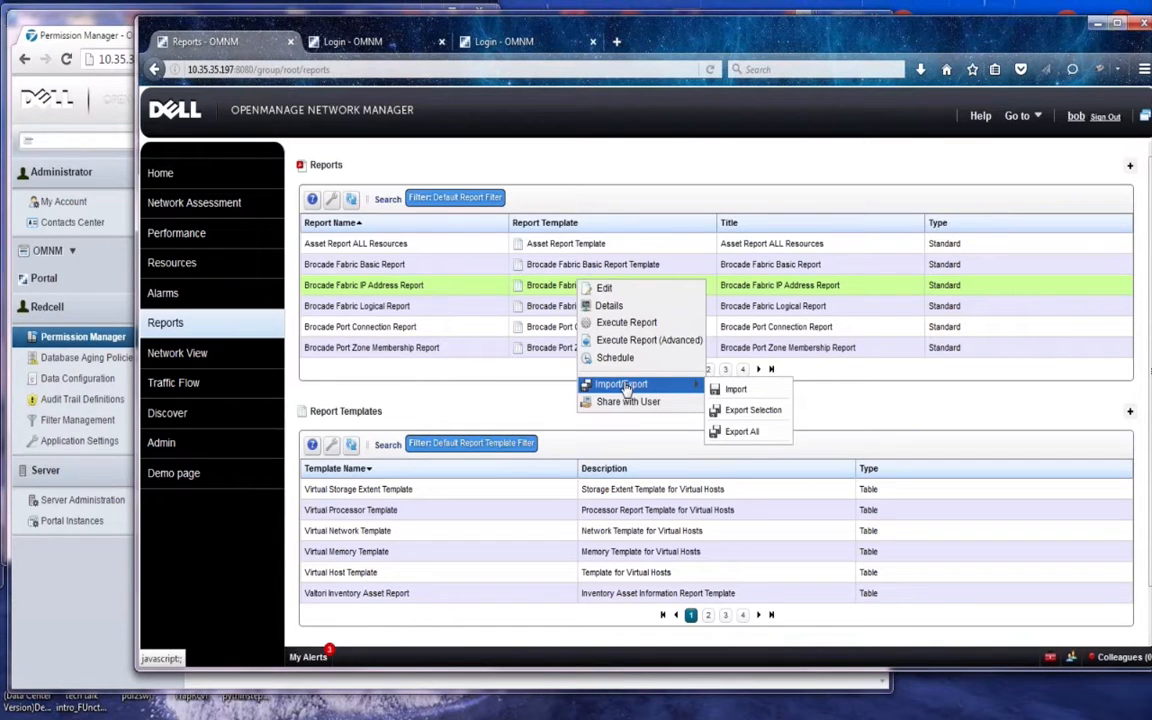
Switch to the Permission Manager window, open TestRole for editing and search its assigned permissions for "report manager".
left_click(100, 340)
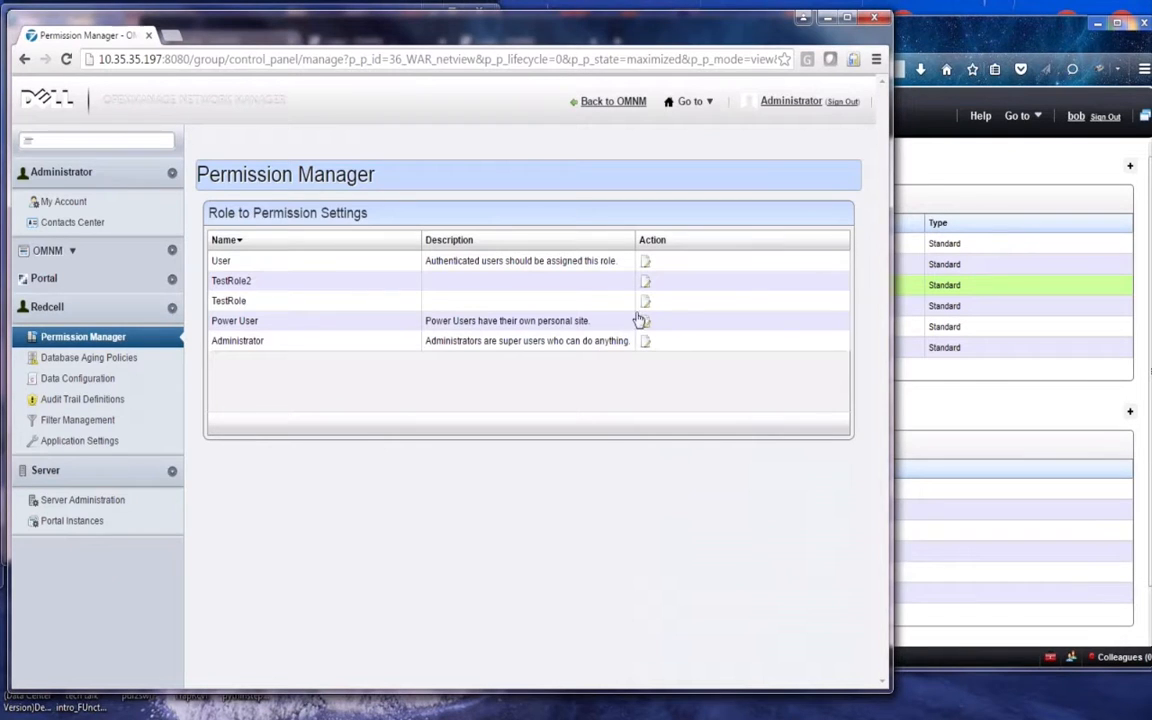
left_click(645, 301)
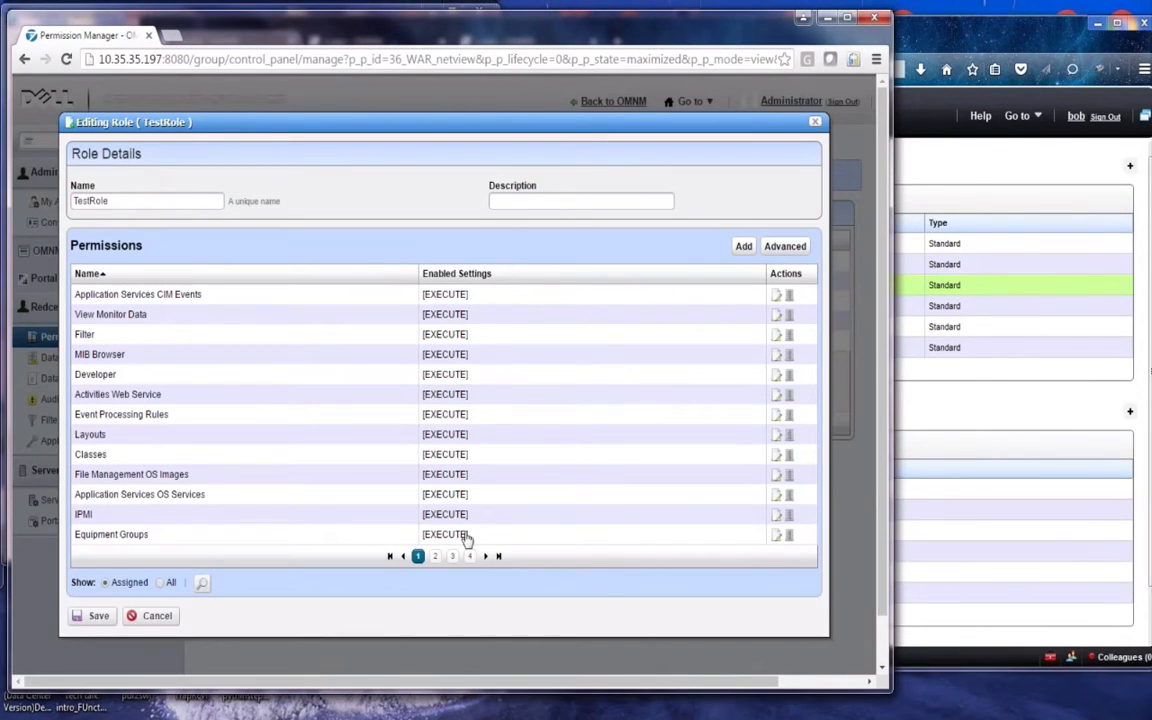
left_click(202, 582)
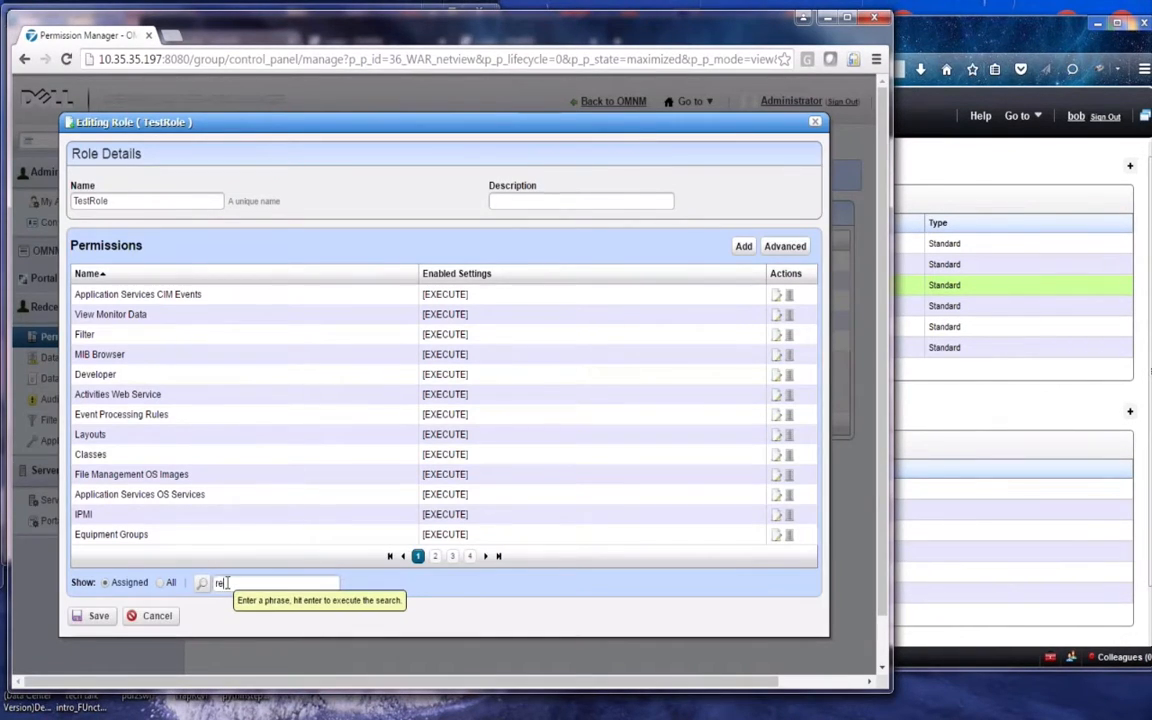
type("report manager")
key("Return")
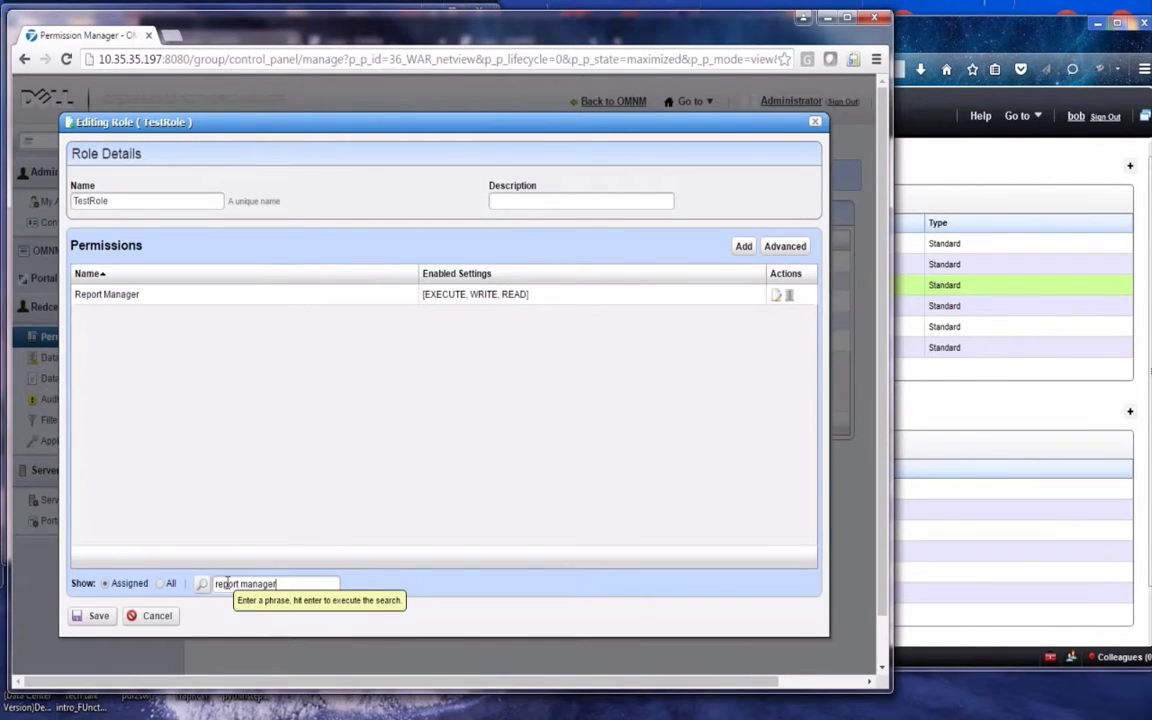
Enable ADD for TestRole's Report Manager permission and save the role.
left_click(776, 298)
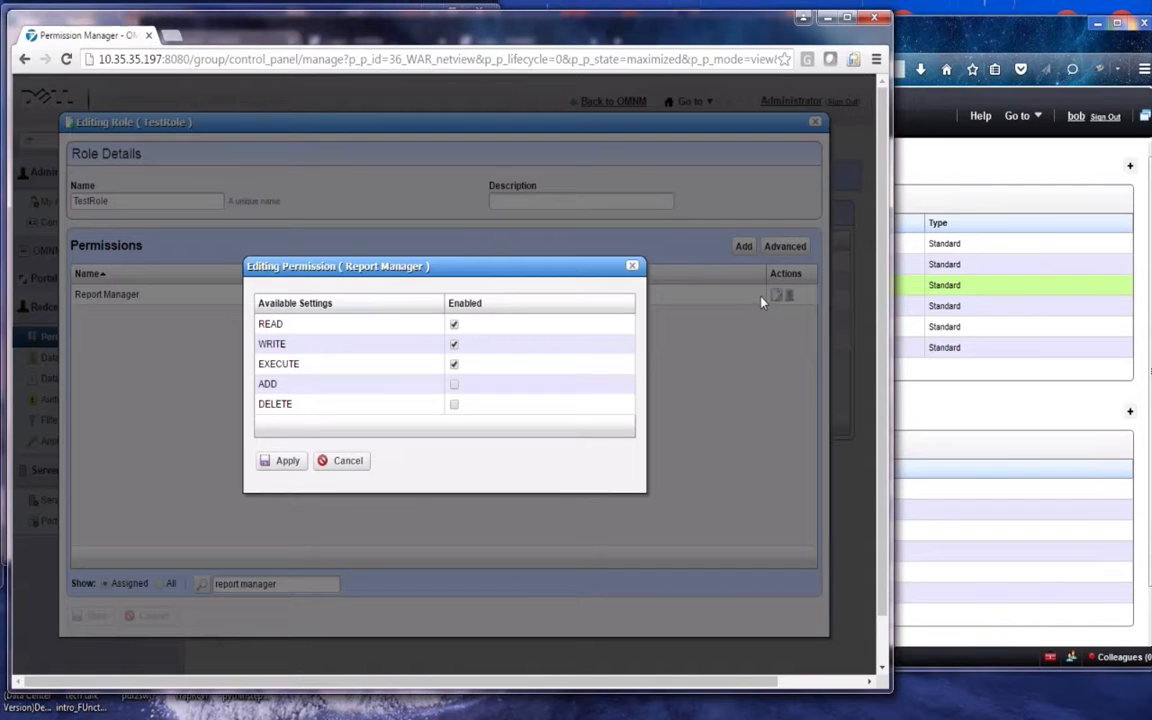
left_click(454, 385)
left_click(289, 464)
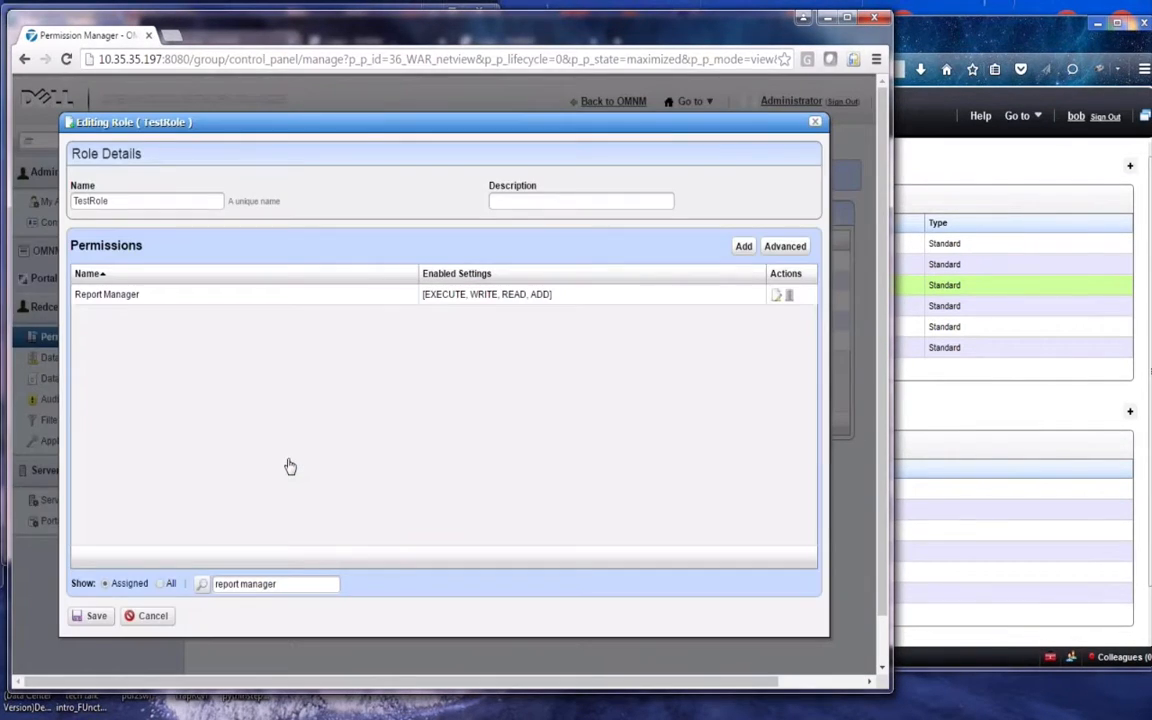
left_click(97, 616)
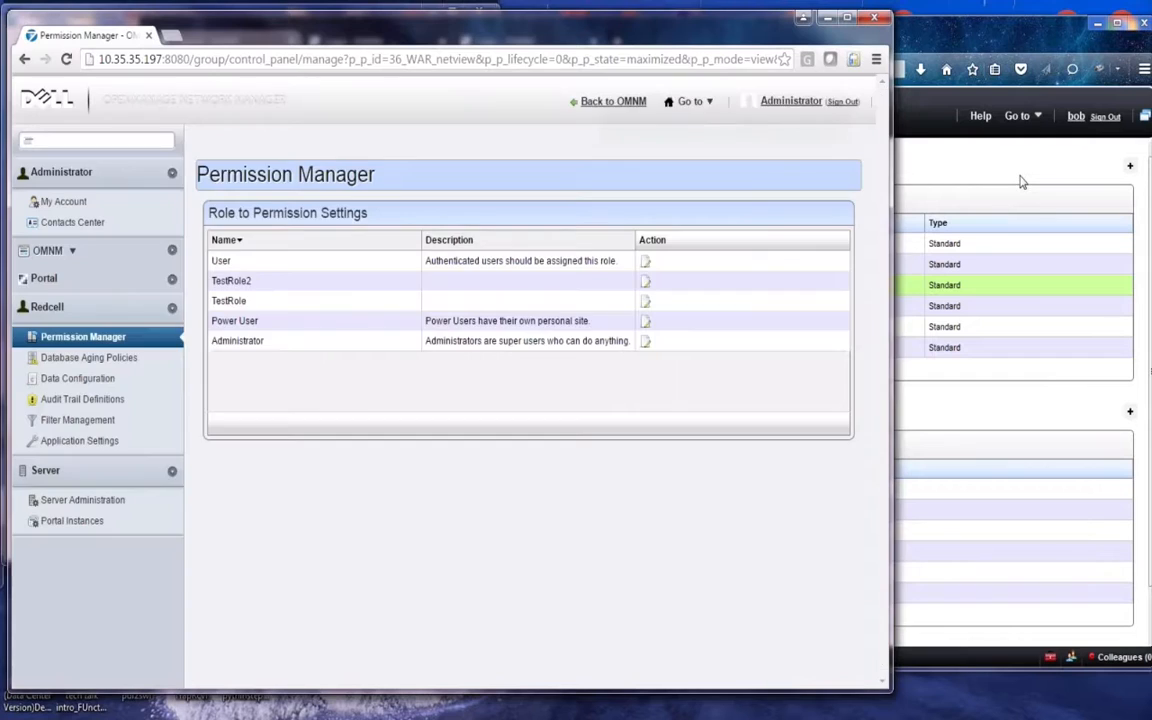
In the test user's window, sign out and sign back in with the screen name and account password.
left_click(1022, 181)
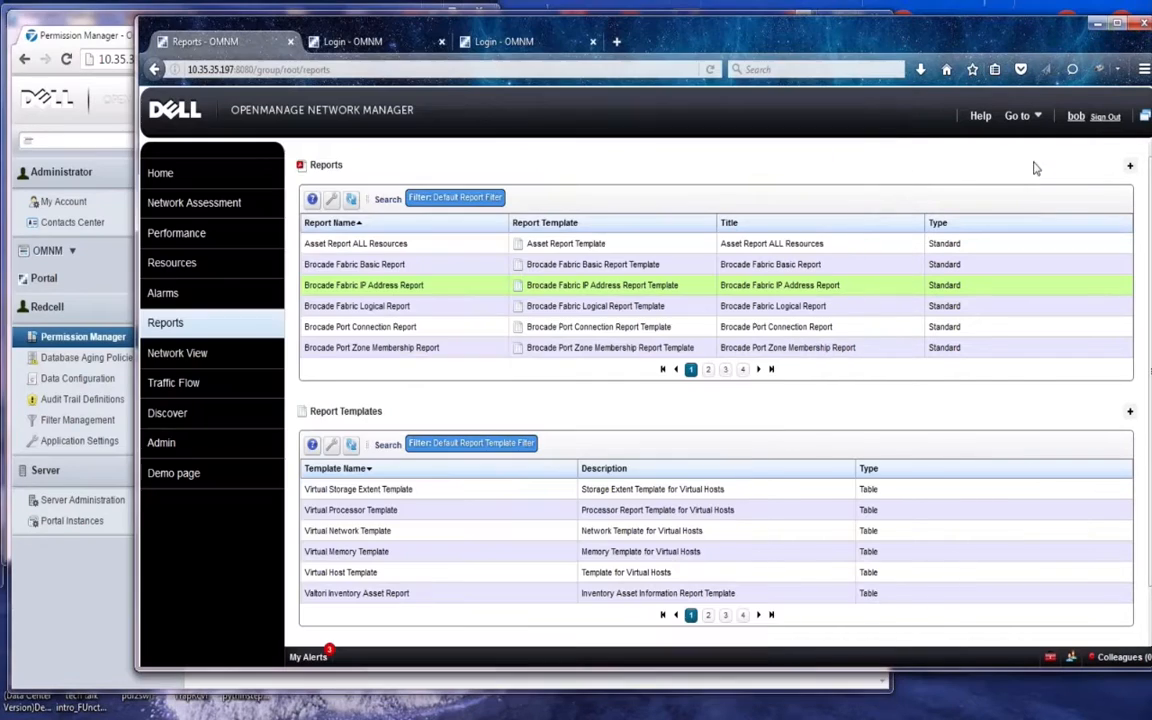
left_click(1105, 116)
left_click(468, 403)
type("b")
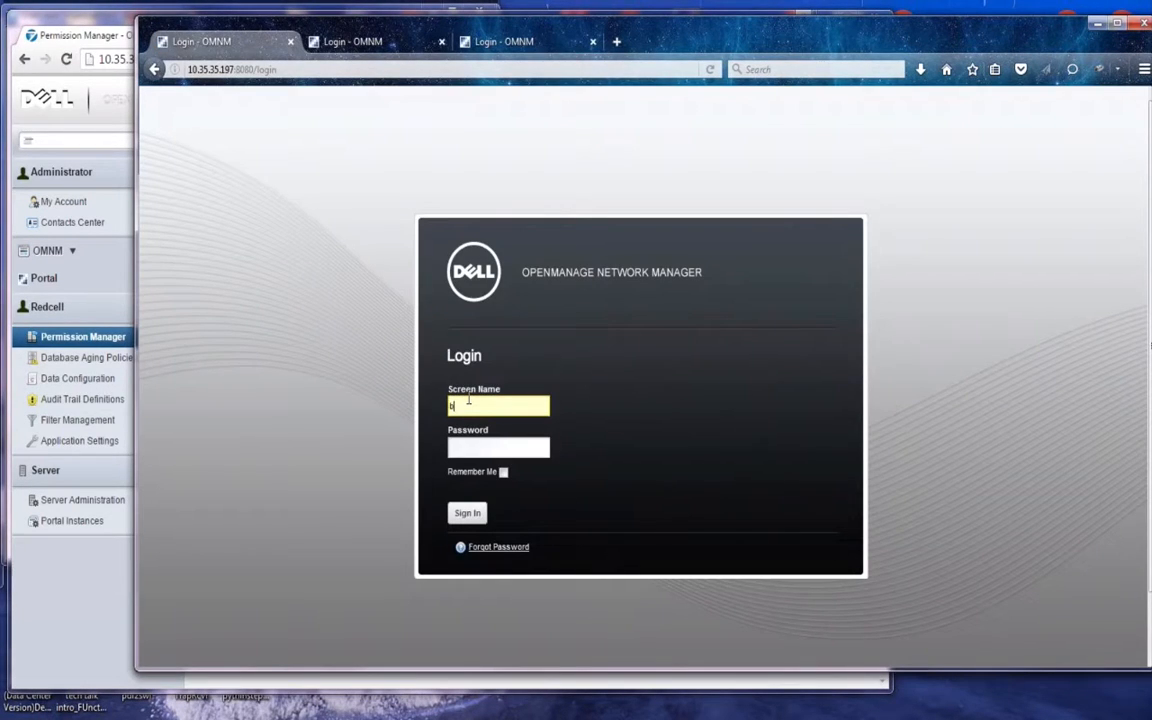
type("ob")
key("Tab")
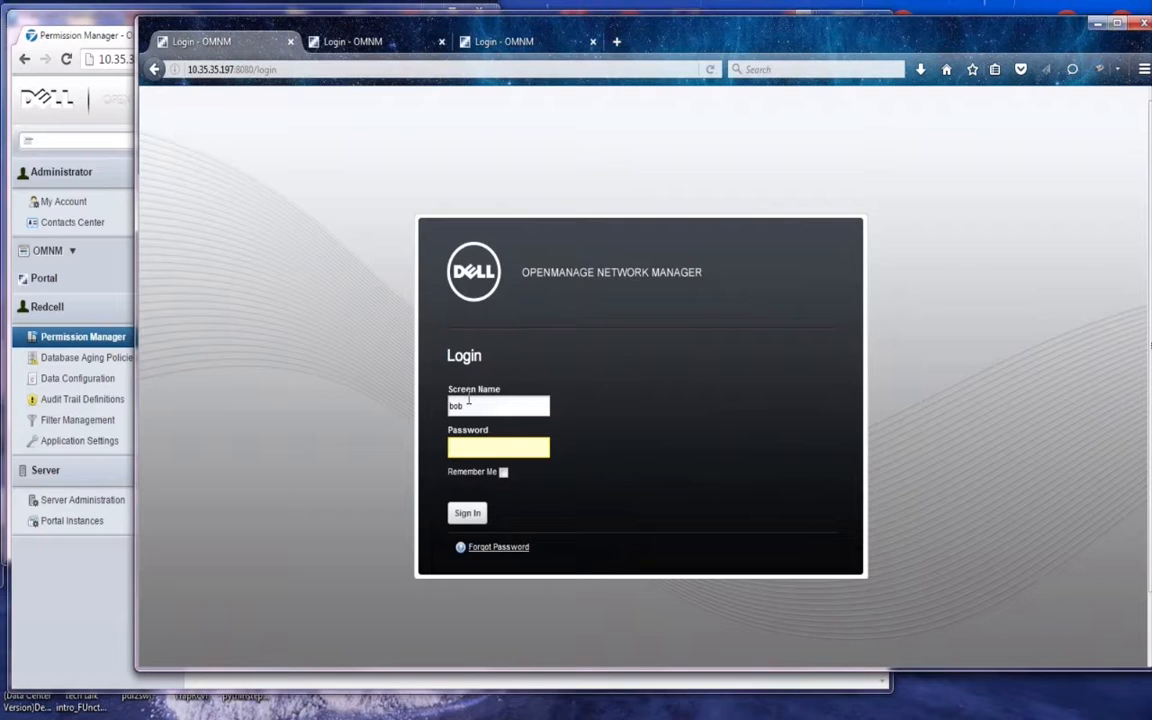
type("******")
key("Return")
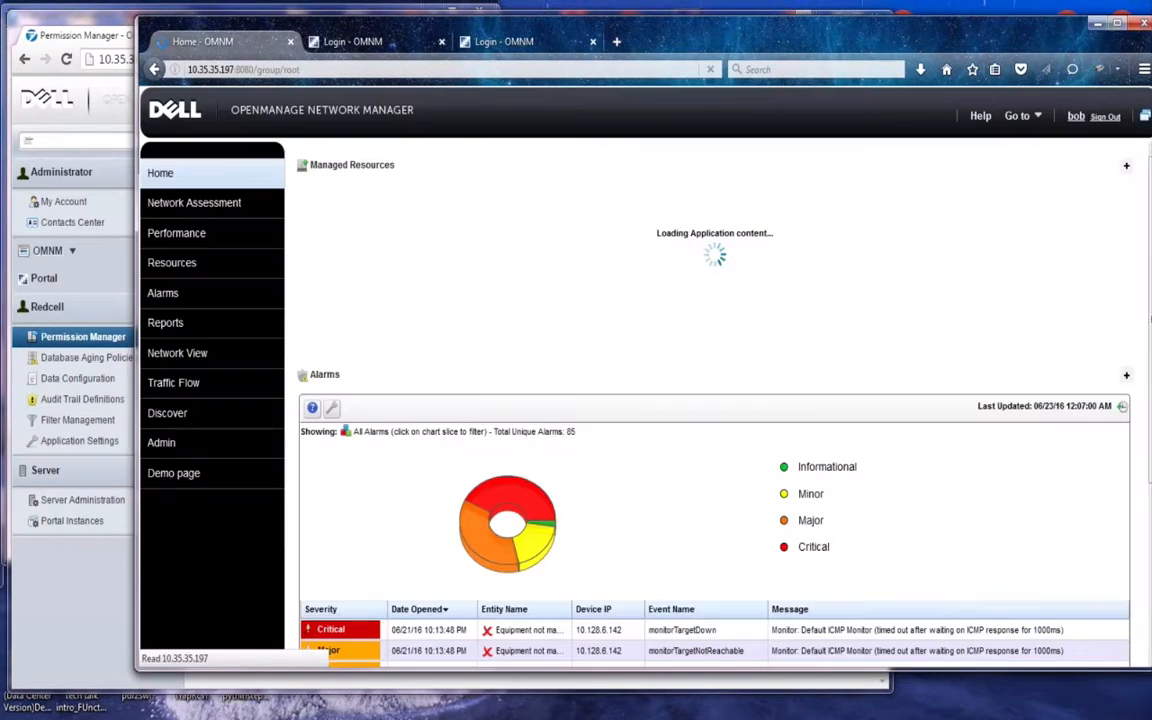
Open the Reports page and check which actions the Brocade Fabric Logical Report offers.
left_click(166, 324)
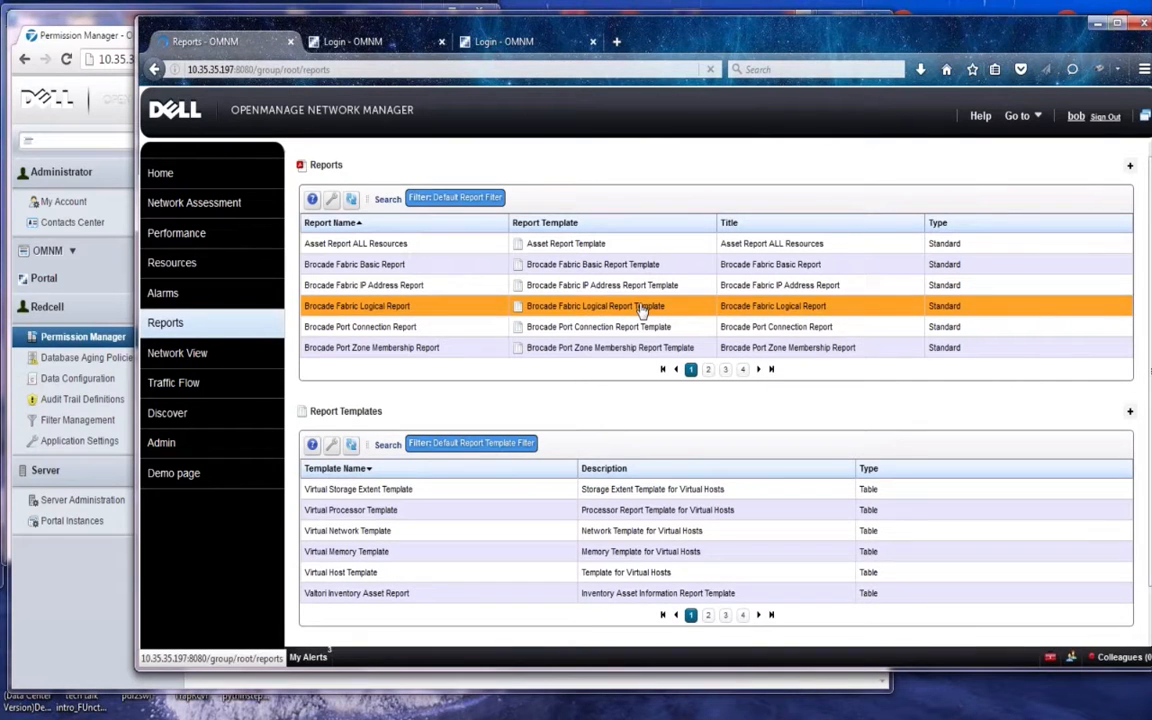
right_click(641, 310)
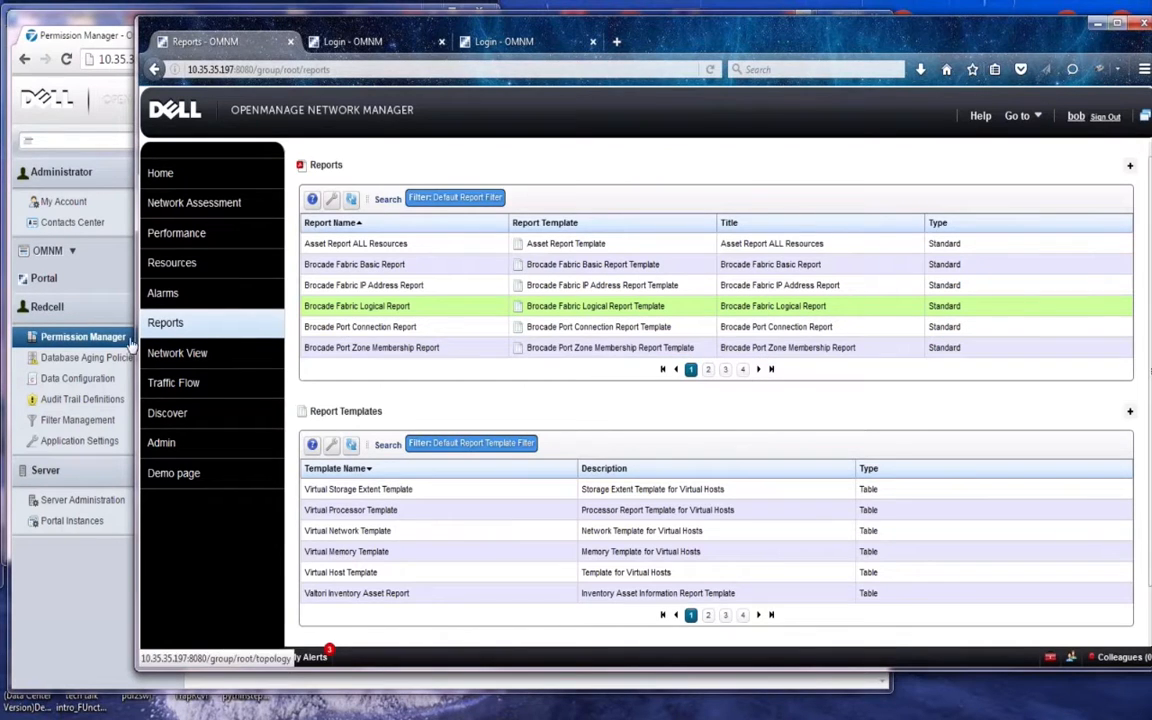
Return to the Permission Manager window, reopen TestRole for editing and filter its assigned permissions by "report manager".
left_click(83, 337)
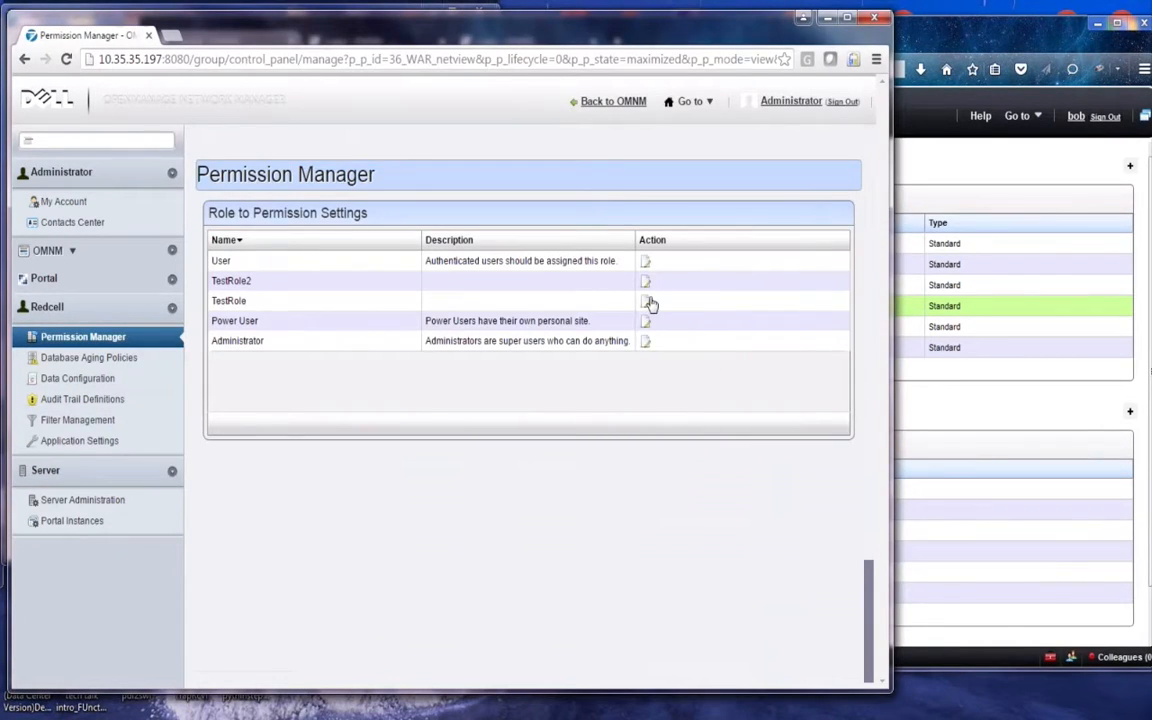
left_click(646, 301)
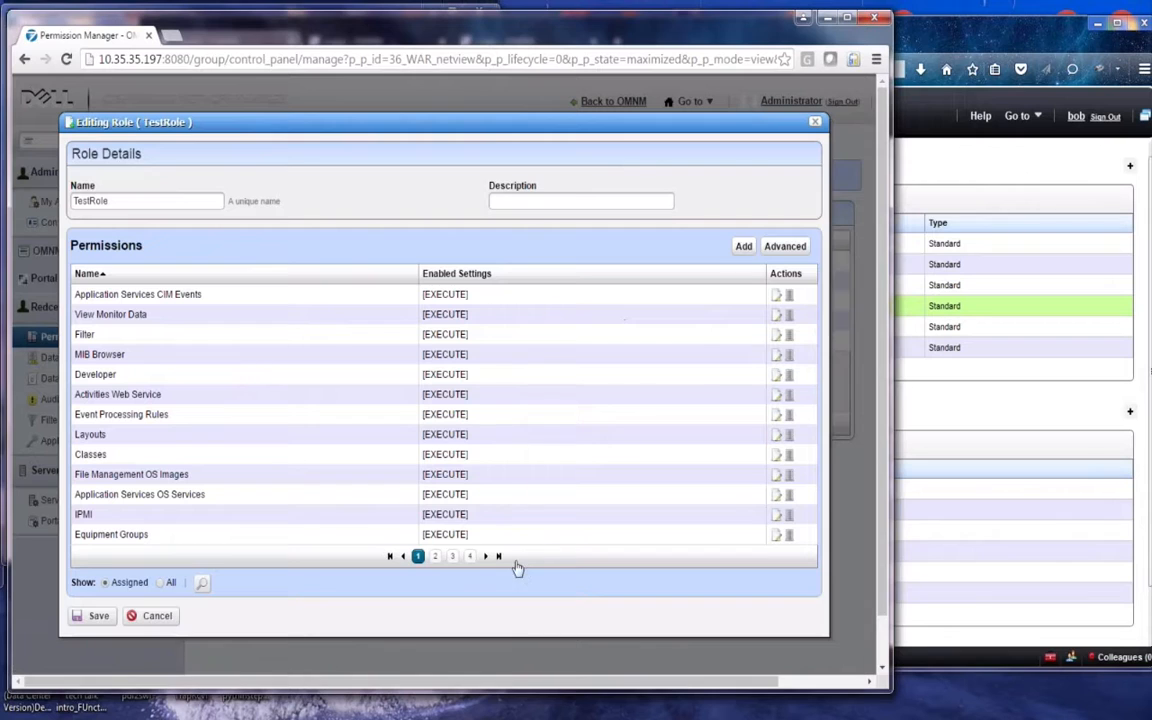
left_click(201, 582)
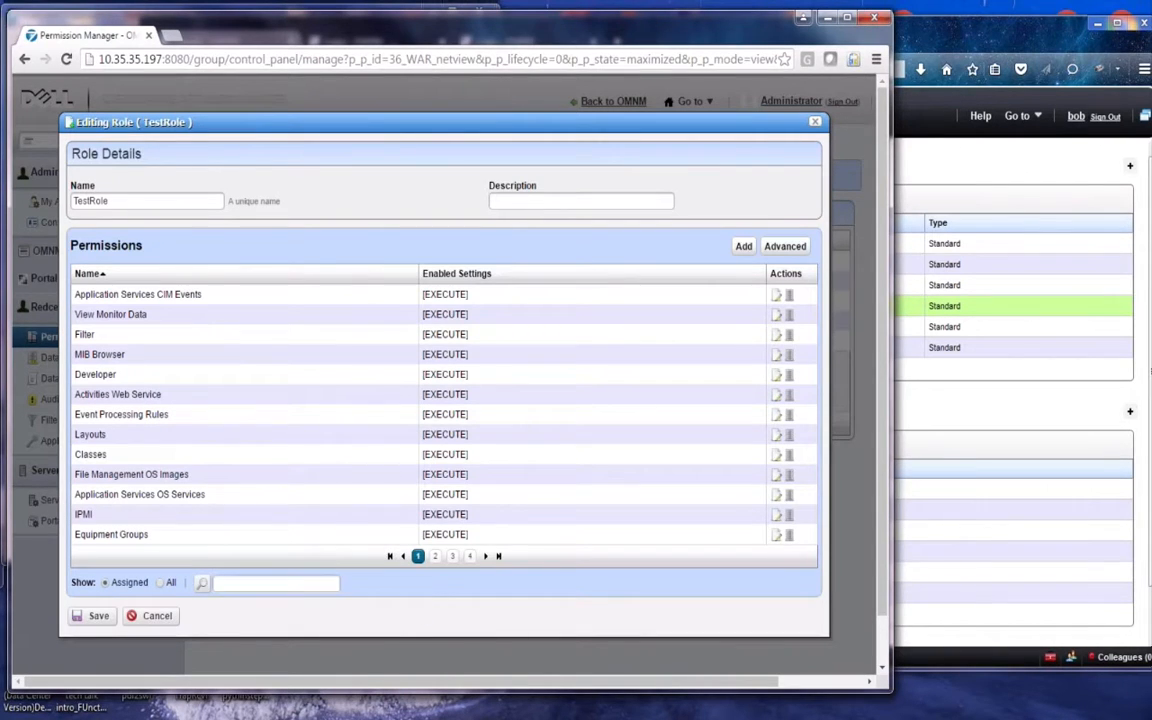
type("report manager")
key("Return")
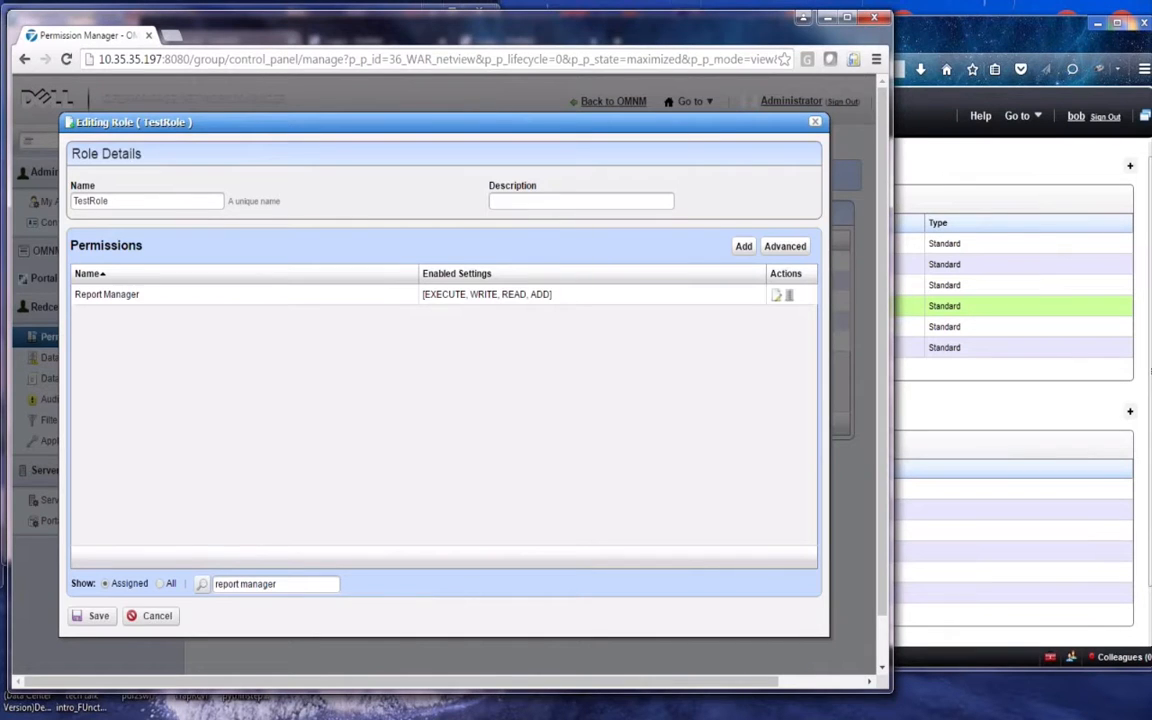
Enable DELETE for TestRole's Report Manager permission and save the role.
left_click(775, 296)
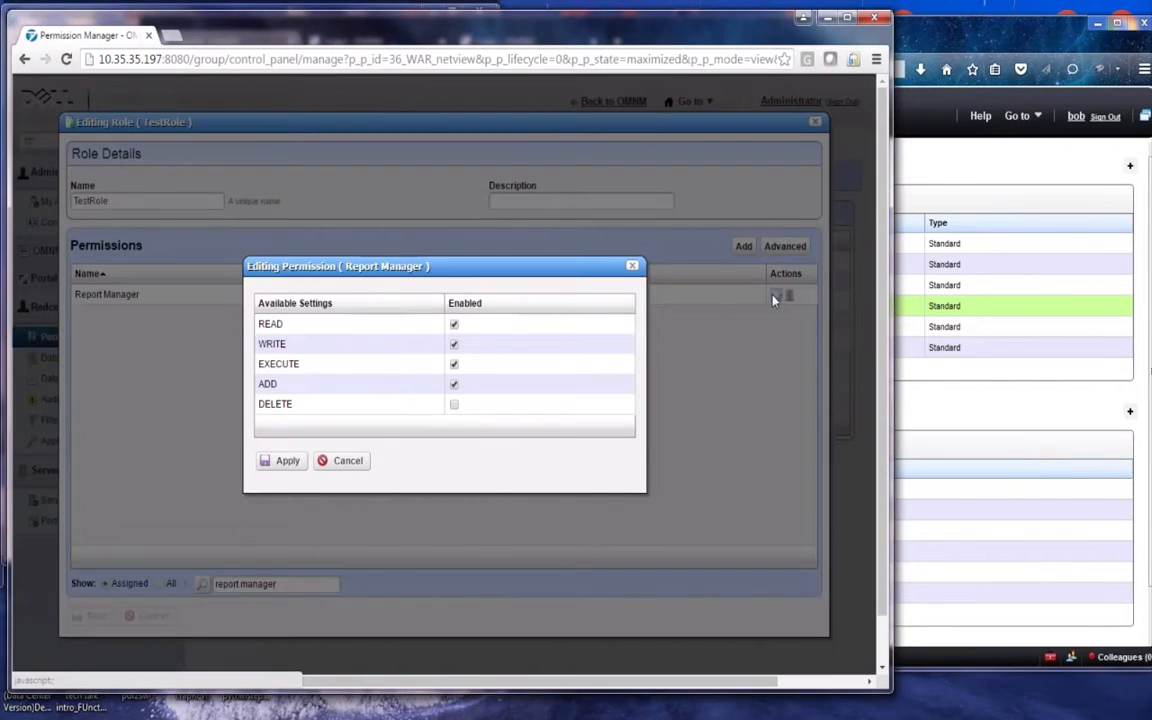
left_click(455, 405)
left_click(281, 460)
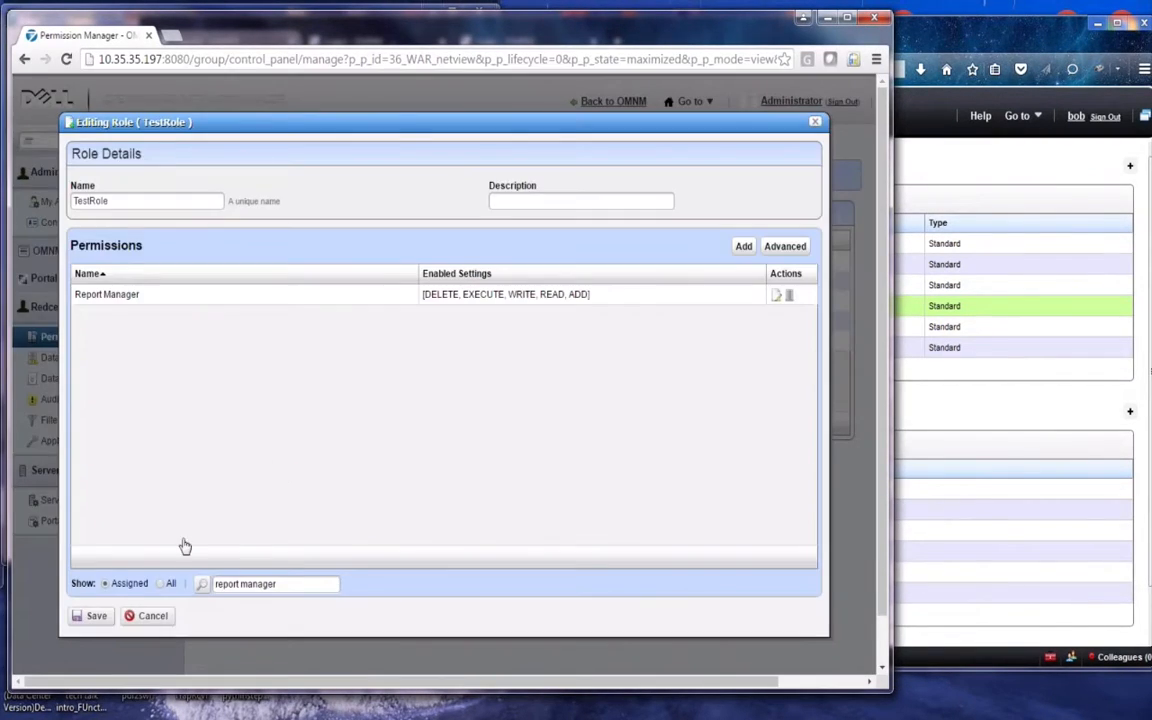
left_click(96, 617)
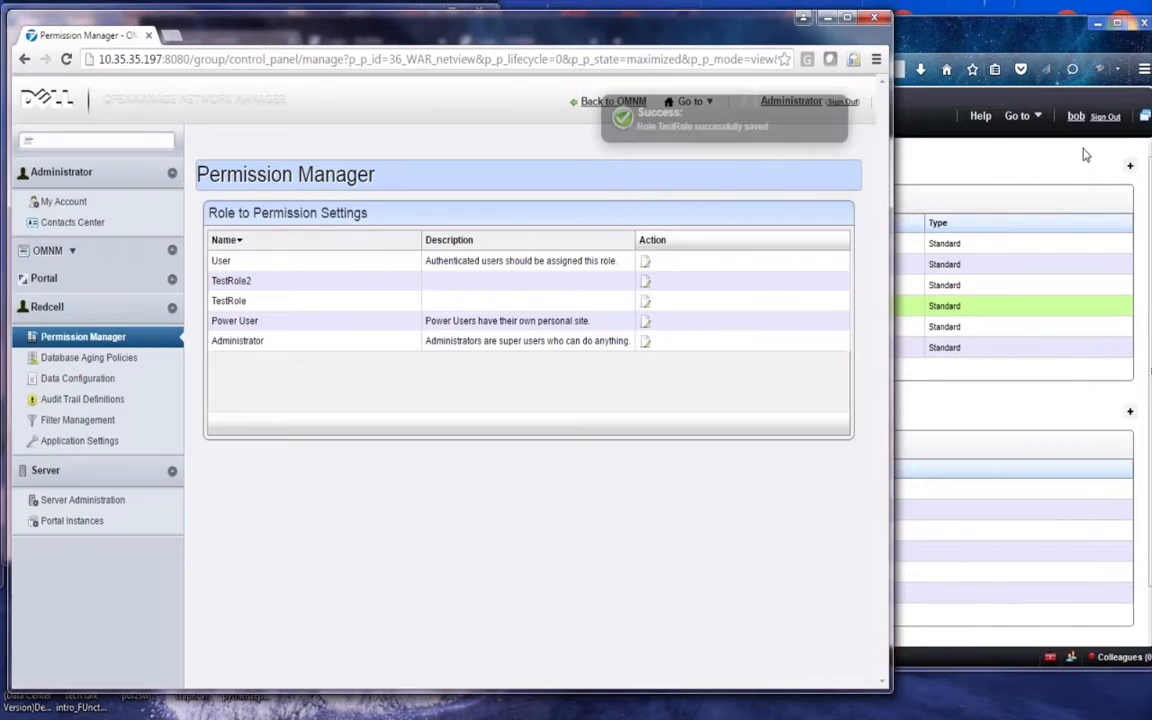
Sign the test user out and back in, entering the screen name and account password.
left_click(1107, 118)
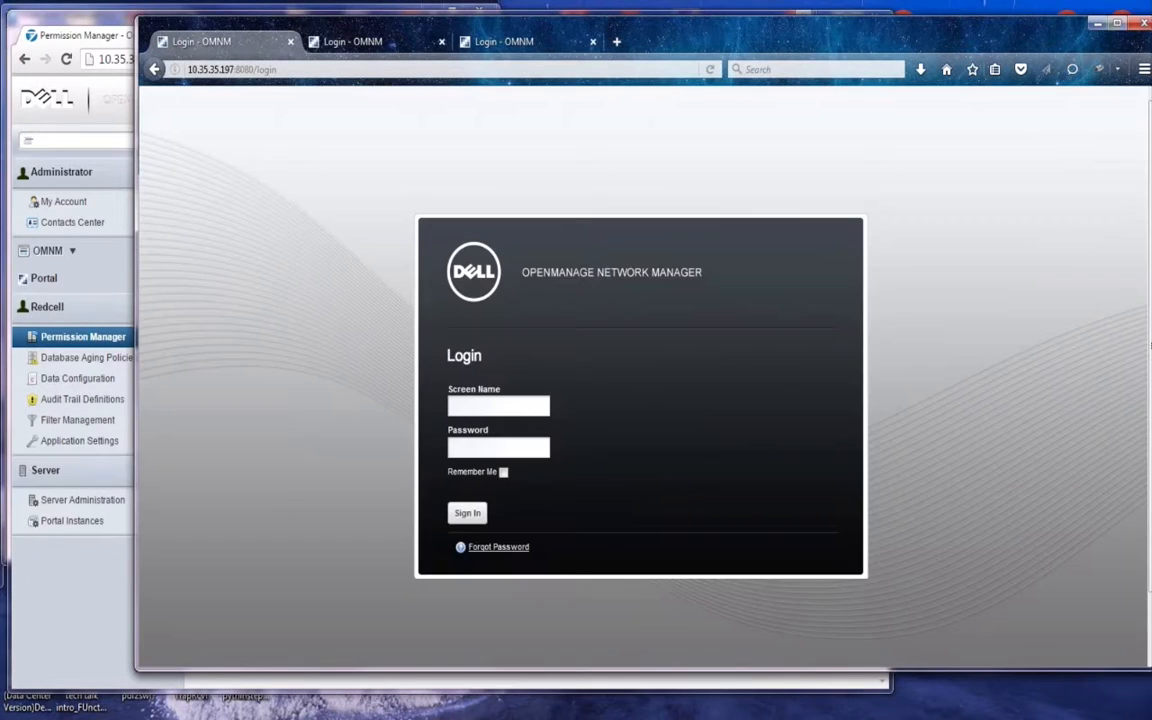
left_click(492, 406)
type("bob")
key("Tab")
type("****")
key("Return")
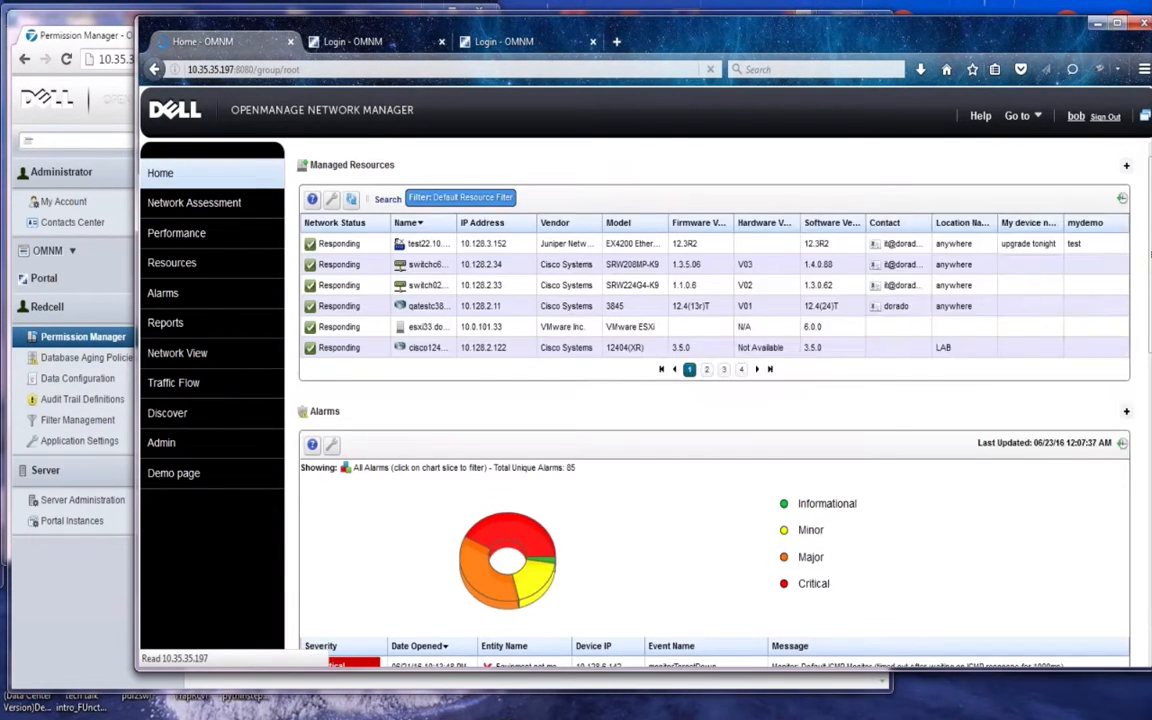
Open the Reports page again and examine the actions offered for the Brocade Fabric Logical Report, without running any.
left_click(165, 323)
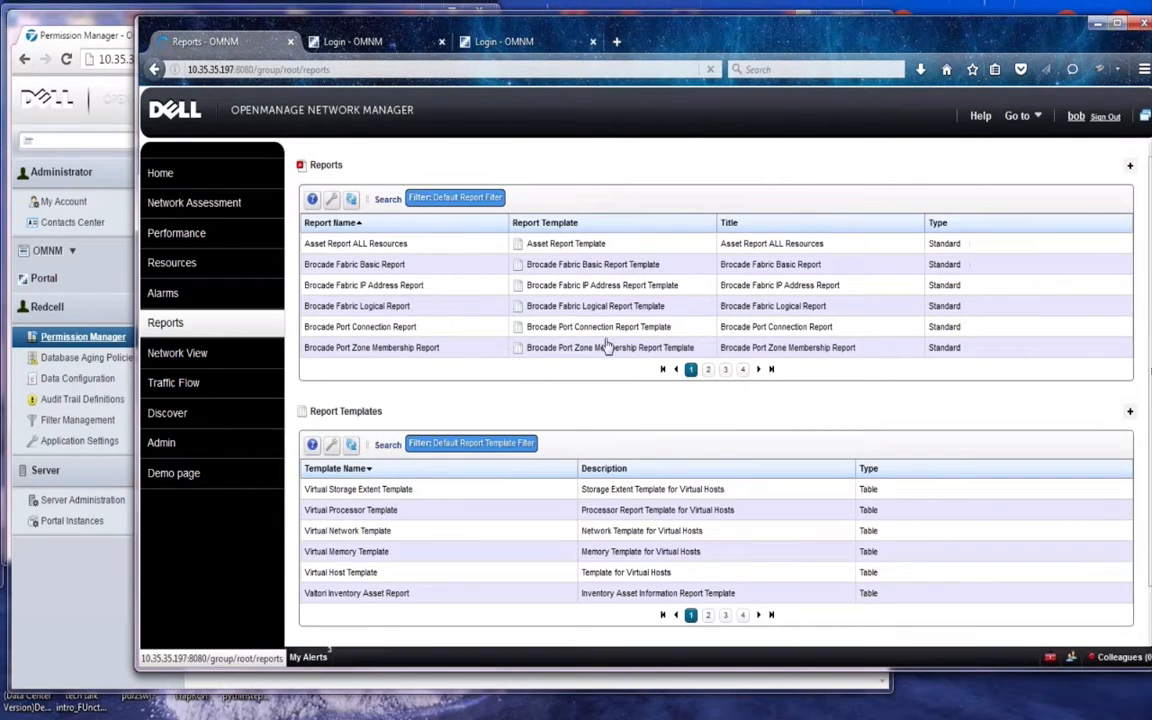
left_click(604, 309)
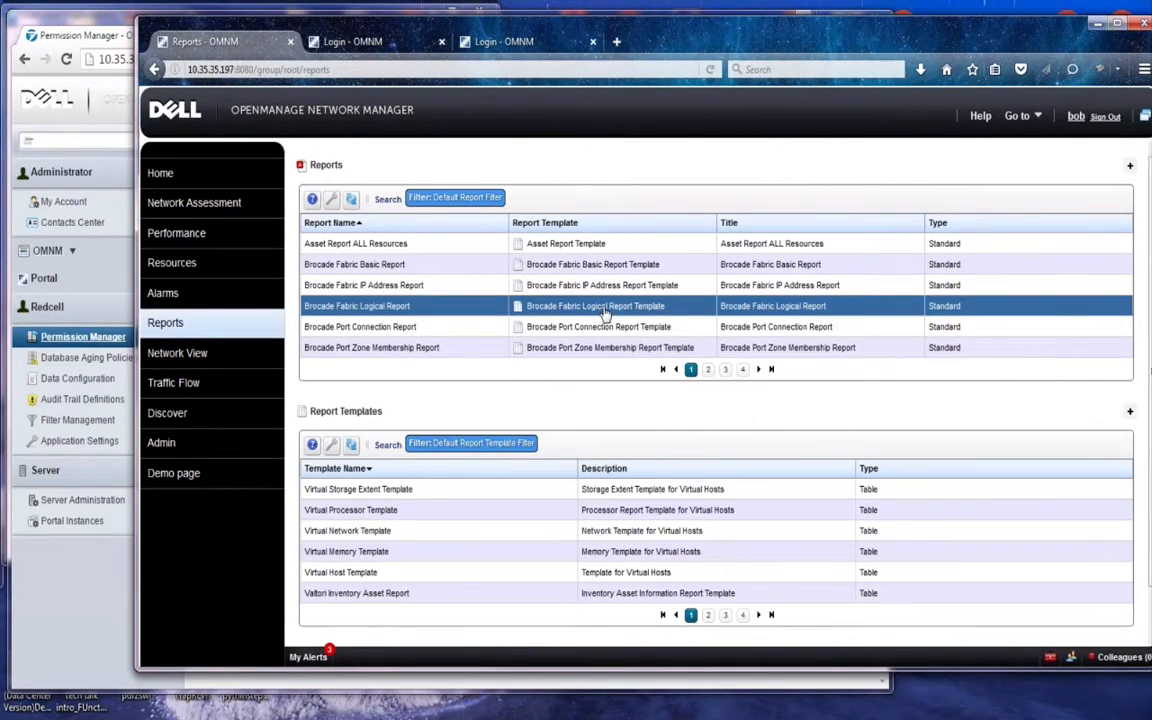
right_click(604, 311)
left_click(659, 316)
right_click(625, 310)
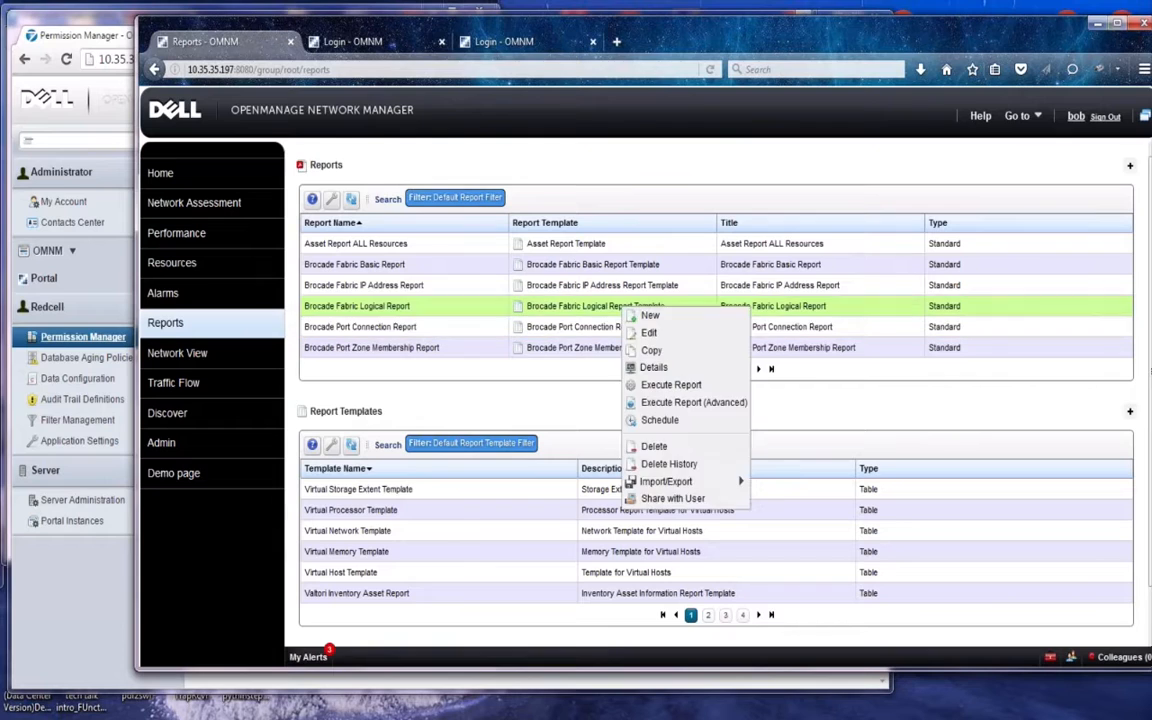
left_click(626, 309)
right_click(640, 307)
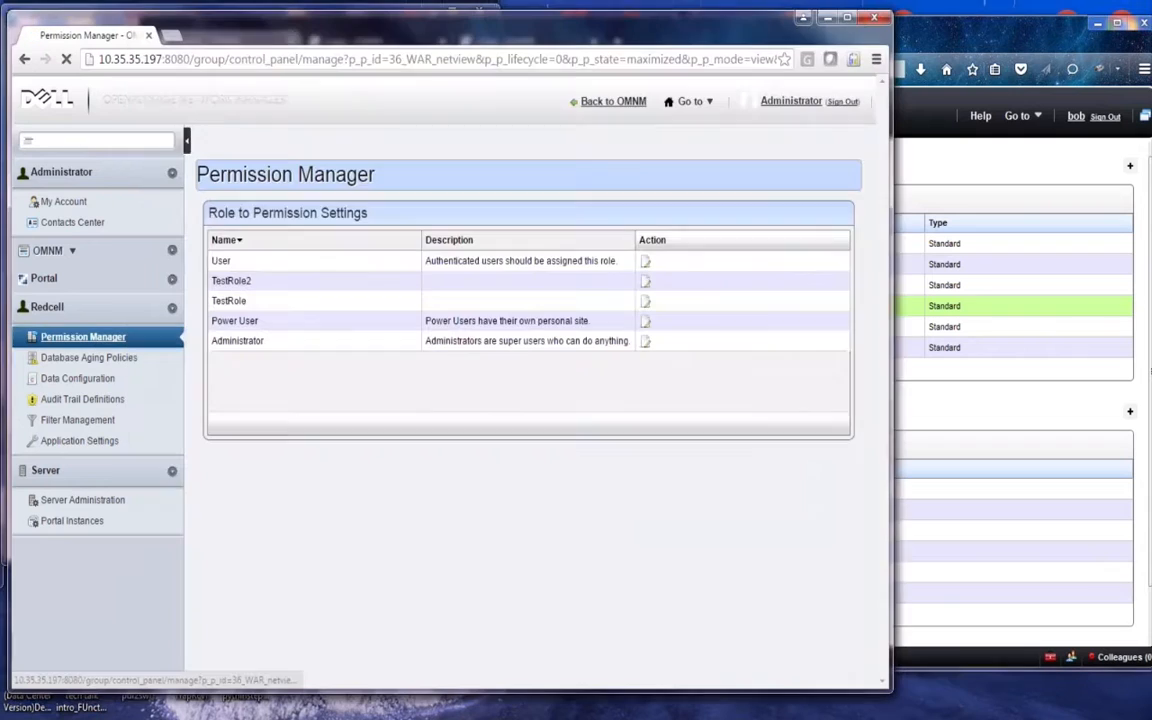
In the Permission Manager window, view the permissions assigned to the TestRole and User roles, closing each without saving.
left_click(115, 330)
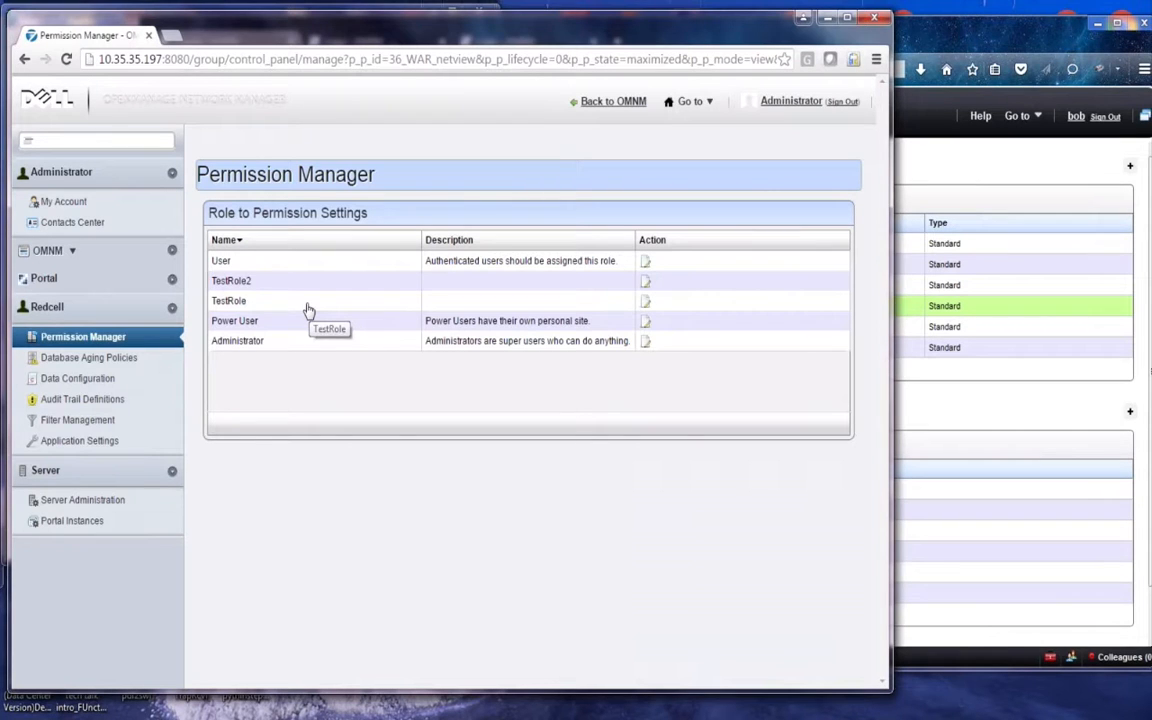
left_click(645, 301)
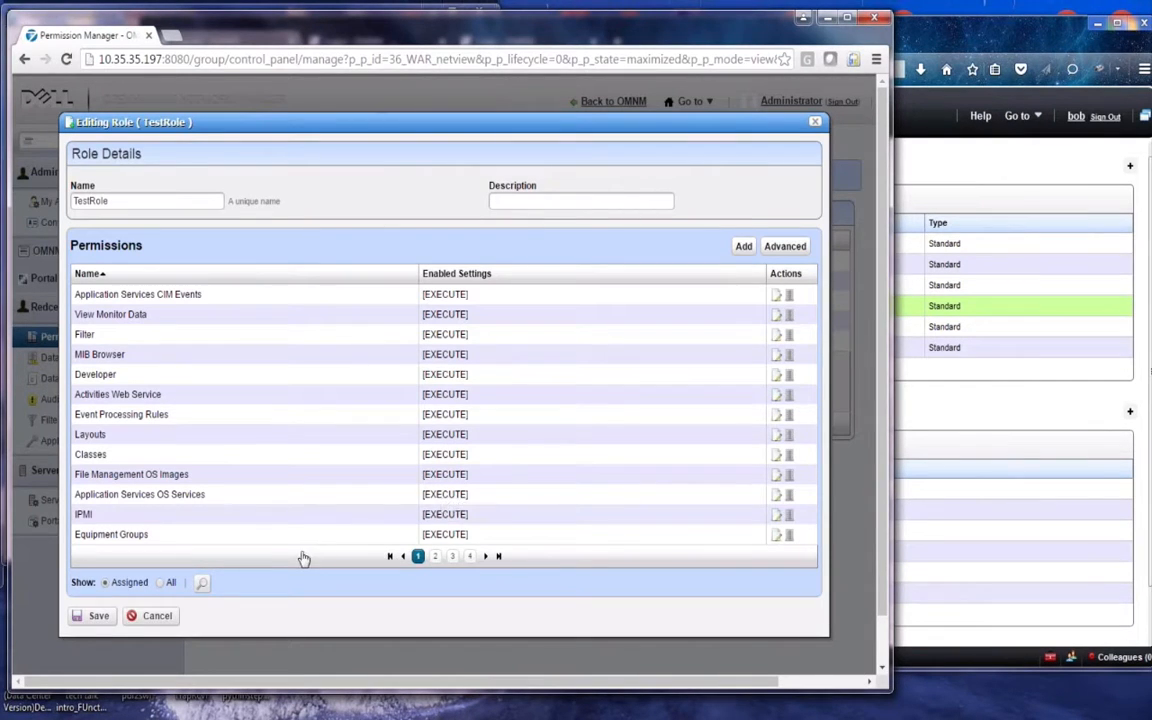
left_click(150, 617)
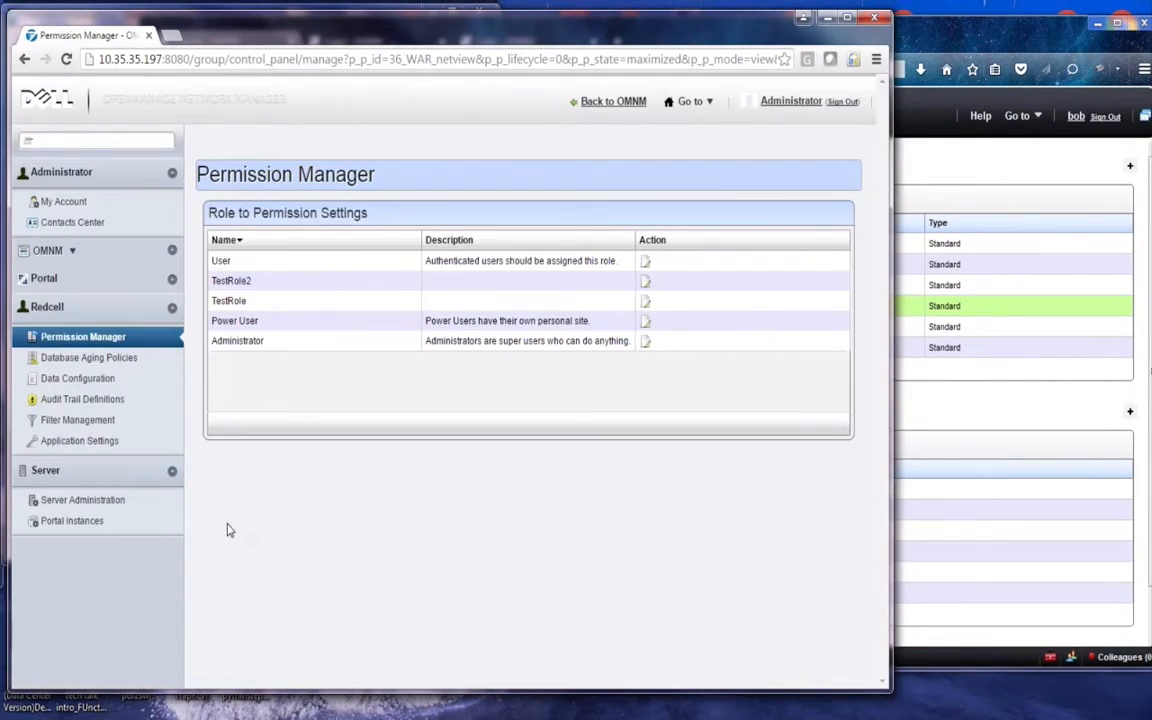
left_click(646, 263)
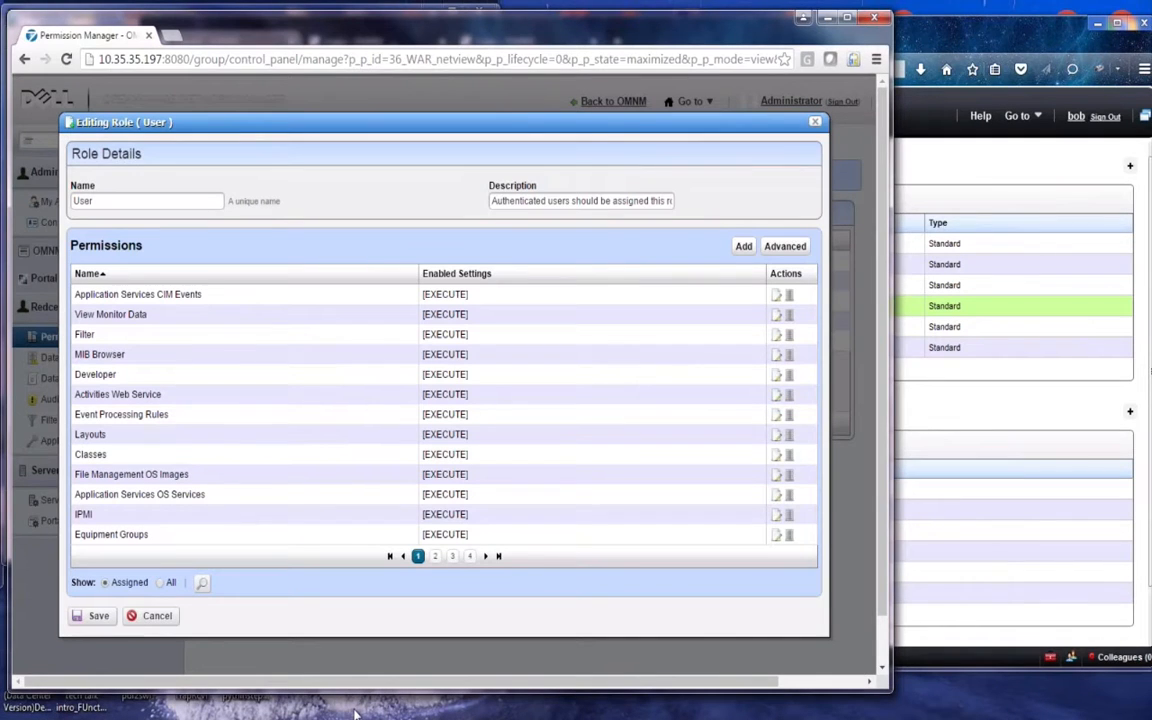
left_click(154, 616)
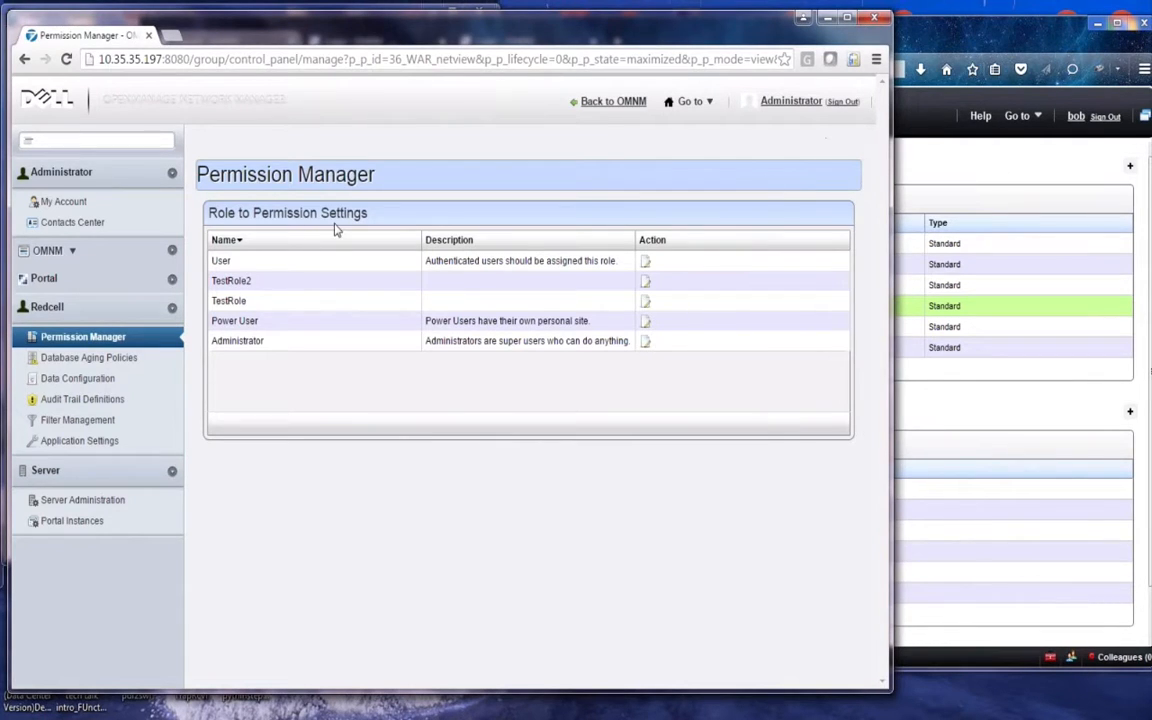
Collapse the Administrator section of the control panel navigation and view the Go to destinations, staying on Permission Manager.
left_click(64, 60)
left_click(175, 174)
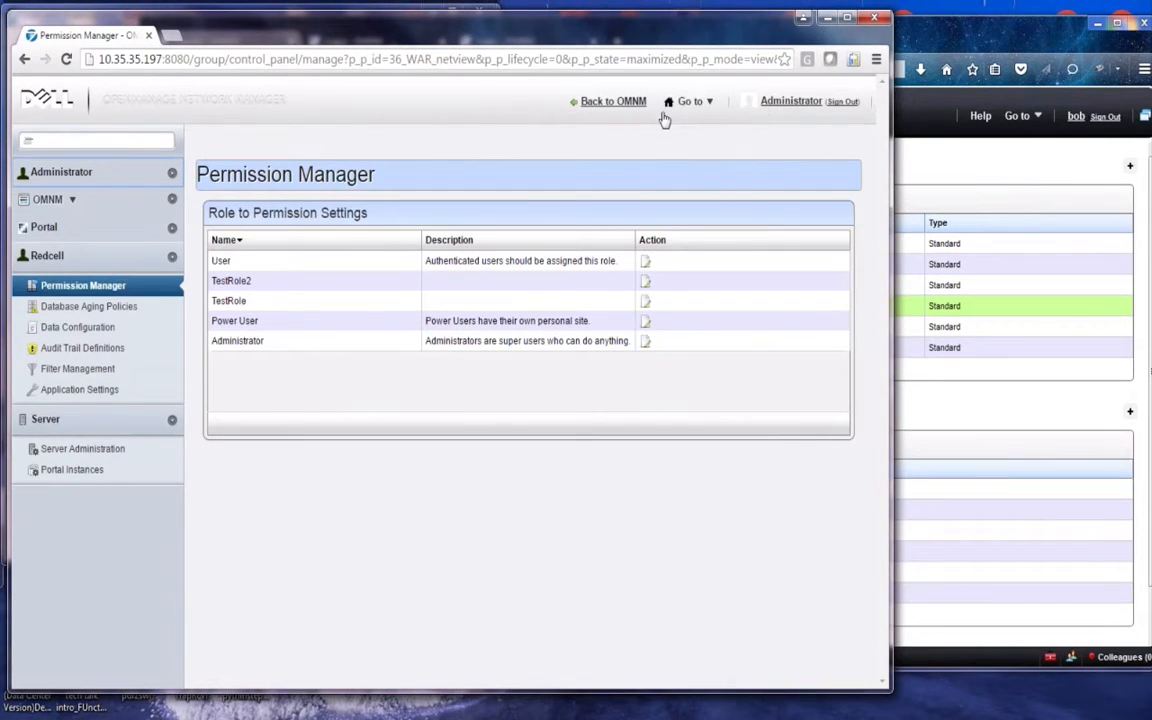
left_click(665, 115)
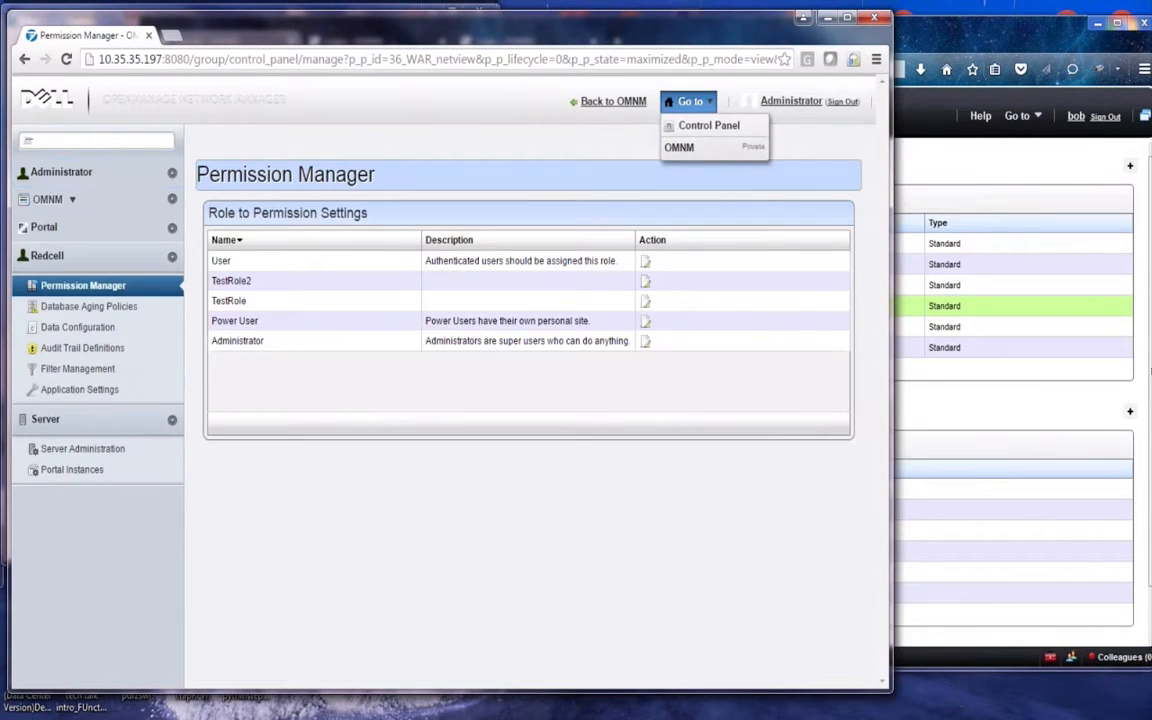
left_click(90, 288)
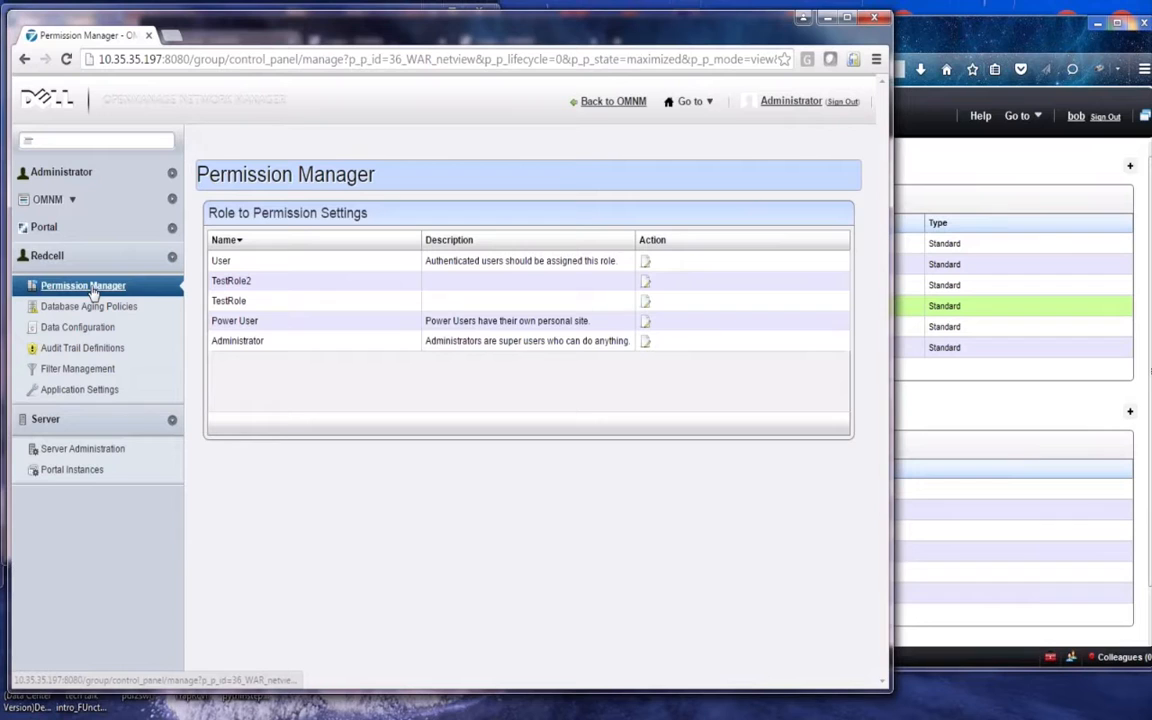
Return to the OMNM home page and reopen the Control Panel from there.
left_click(690, 101)
left_click(615, 102)
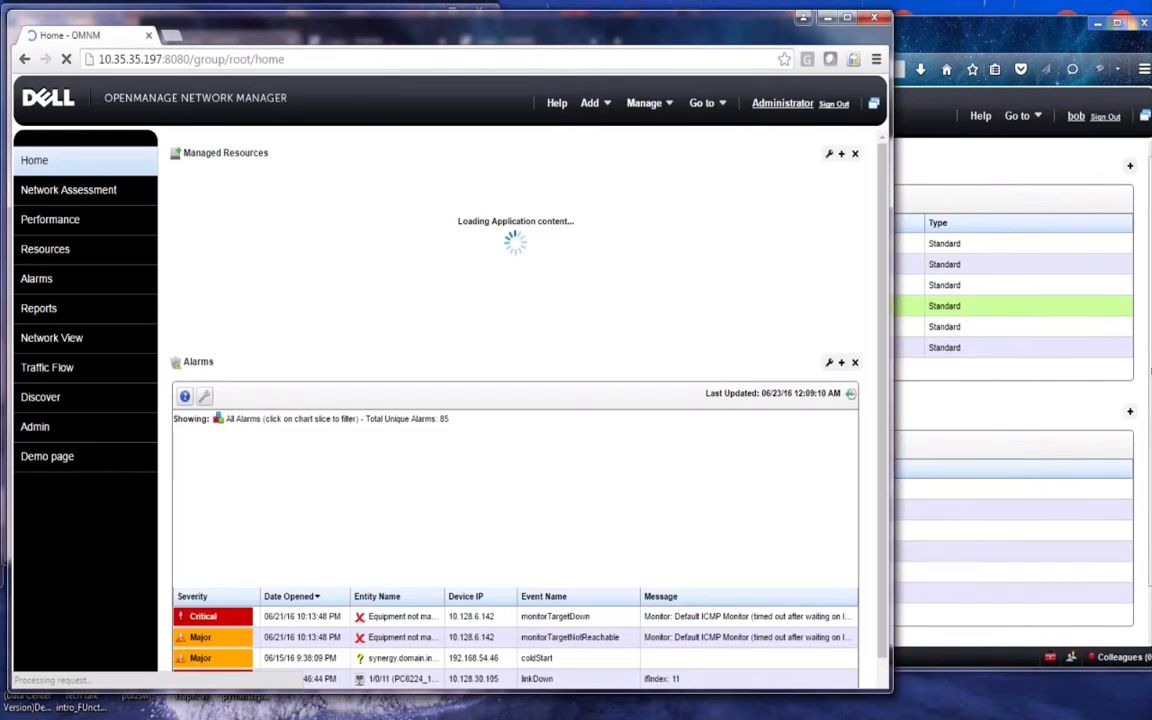
mouse_move(703, 103)
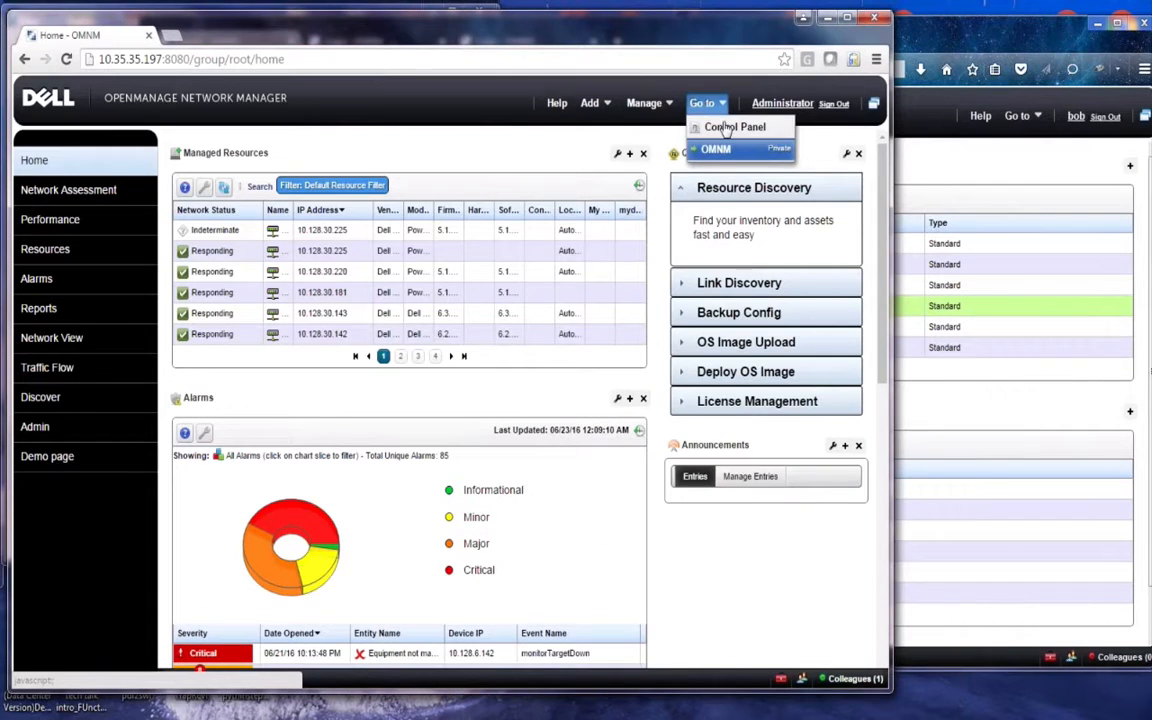
left_click(735, 127)
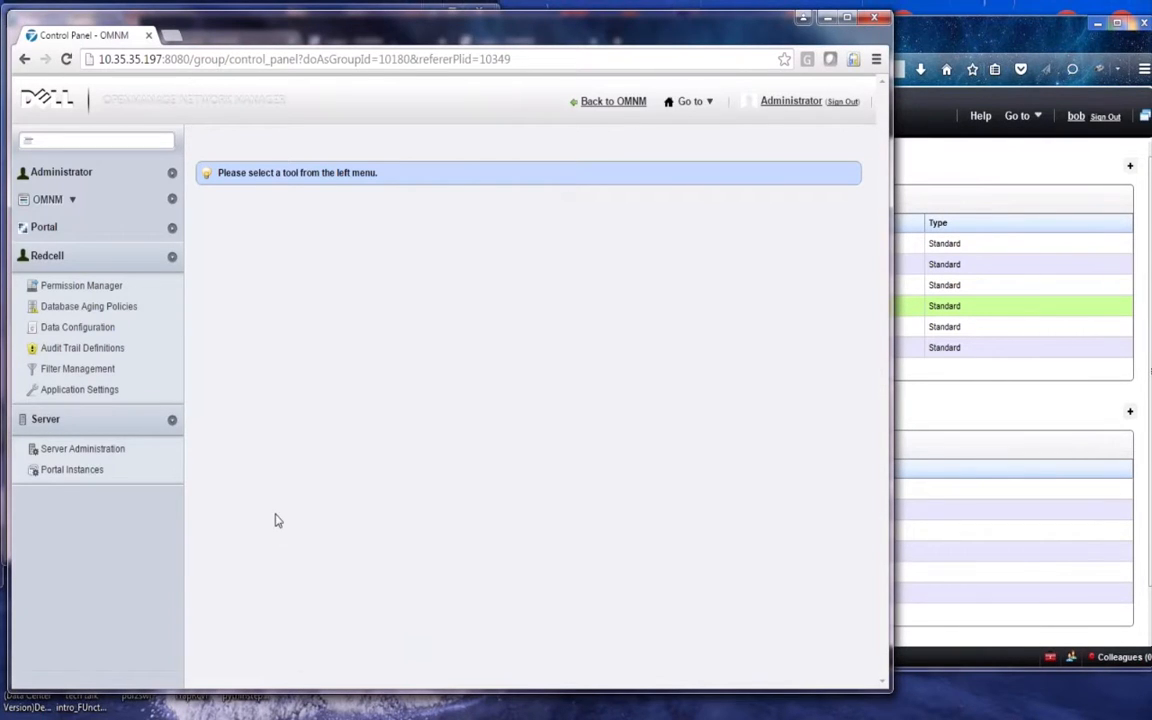
Expand the Portal section, open its Roles page and look through the full list of roles.
left_click(172, 229)
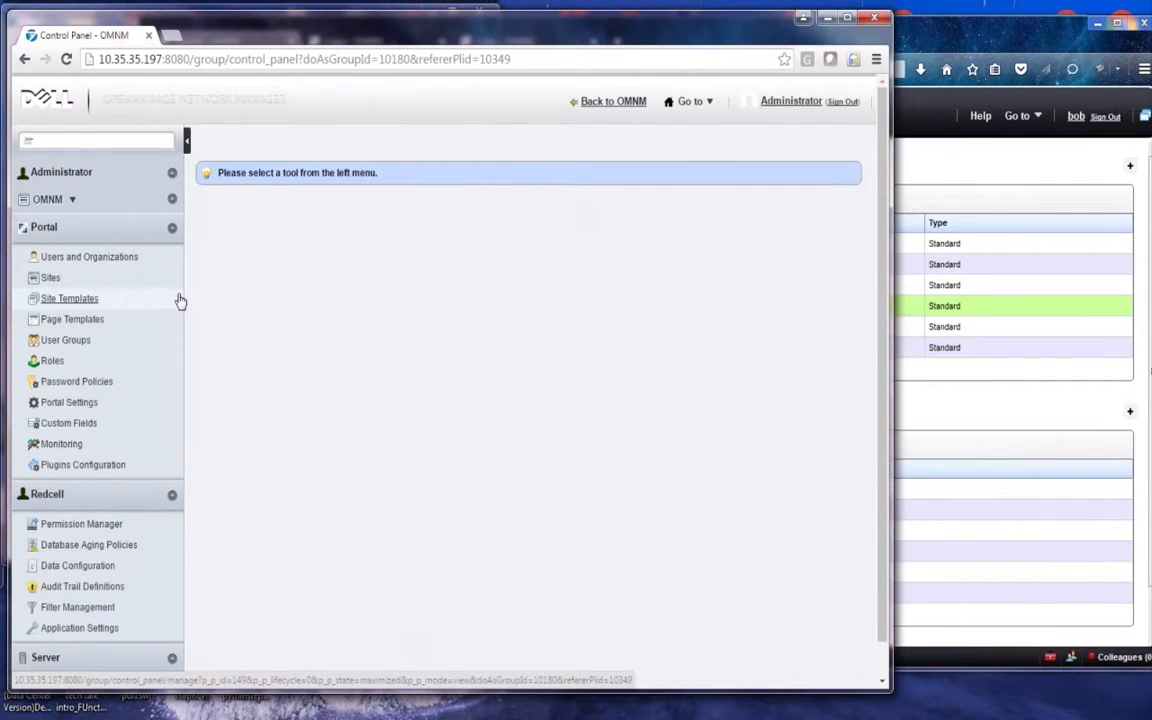
left_click(52, 362)
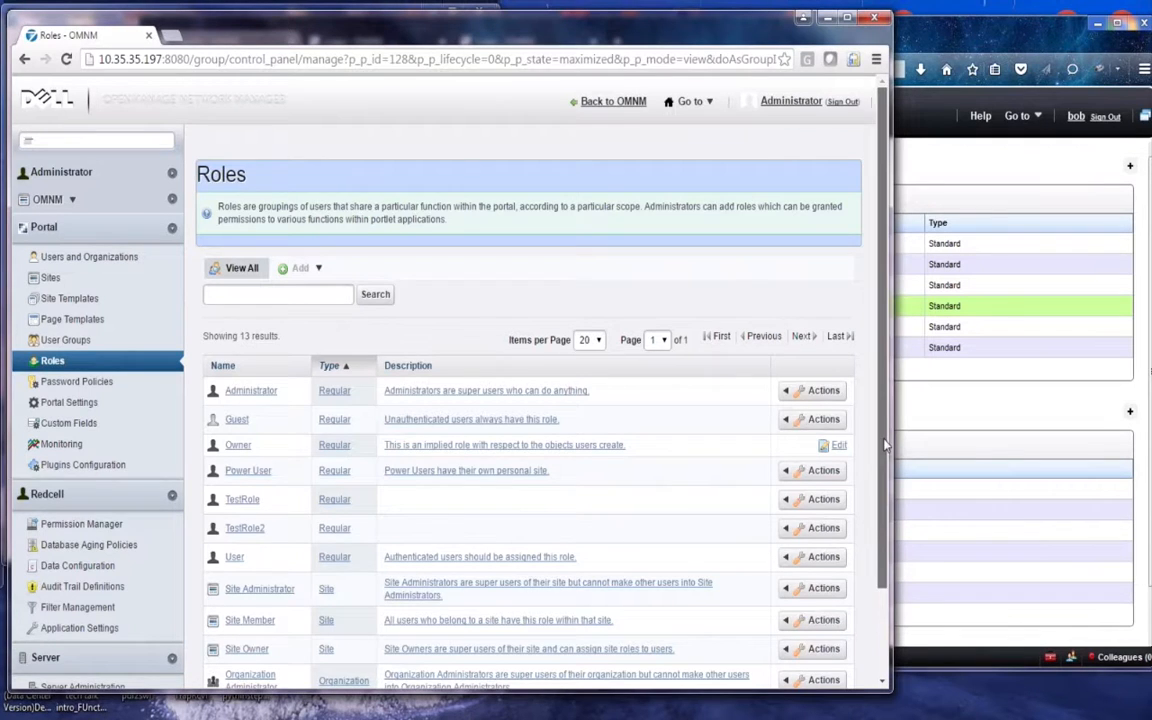
scroll(884, 537, "down", 2)
scroll(884, 537, "down", 1)
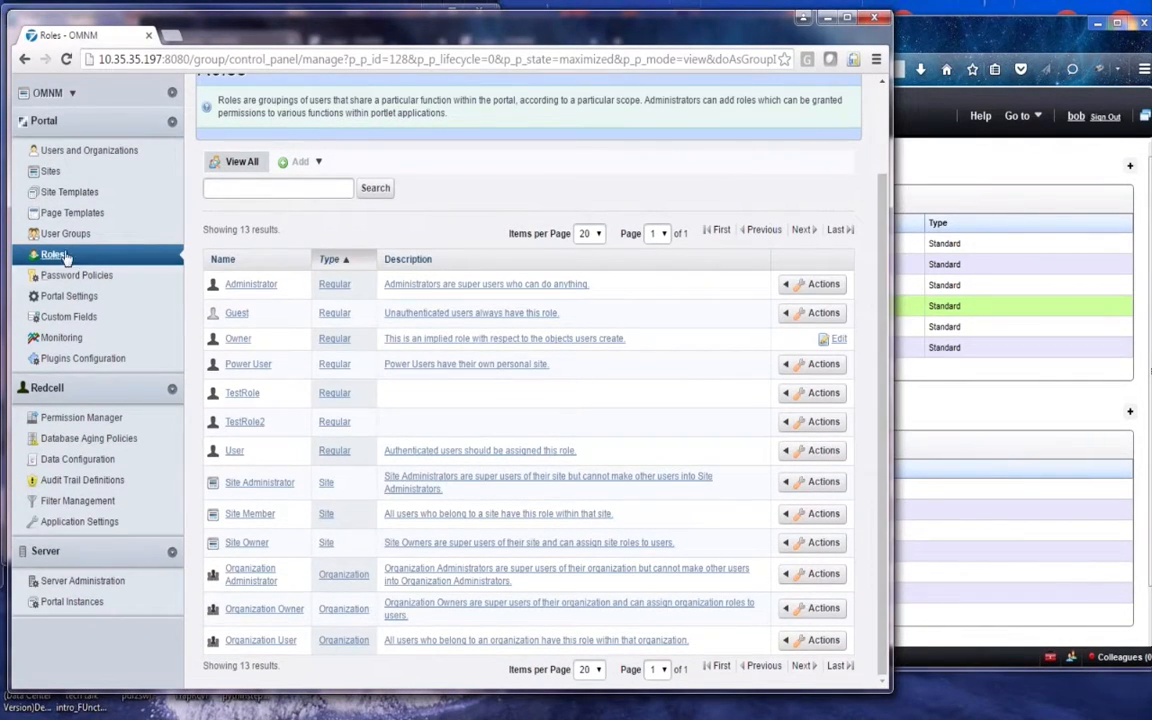
Examine the role types that can be added and the actions offered for the Administrator role, without choosing any.
left_click(299, 162)
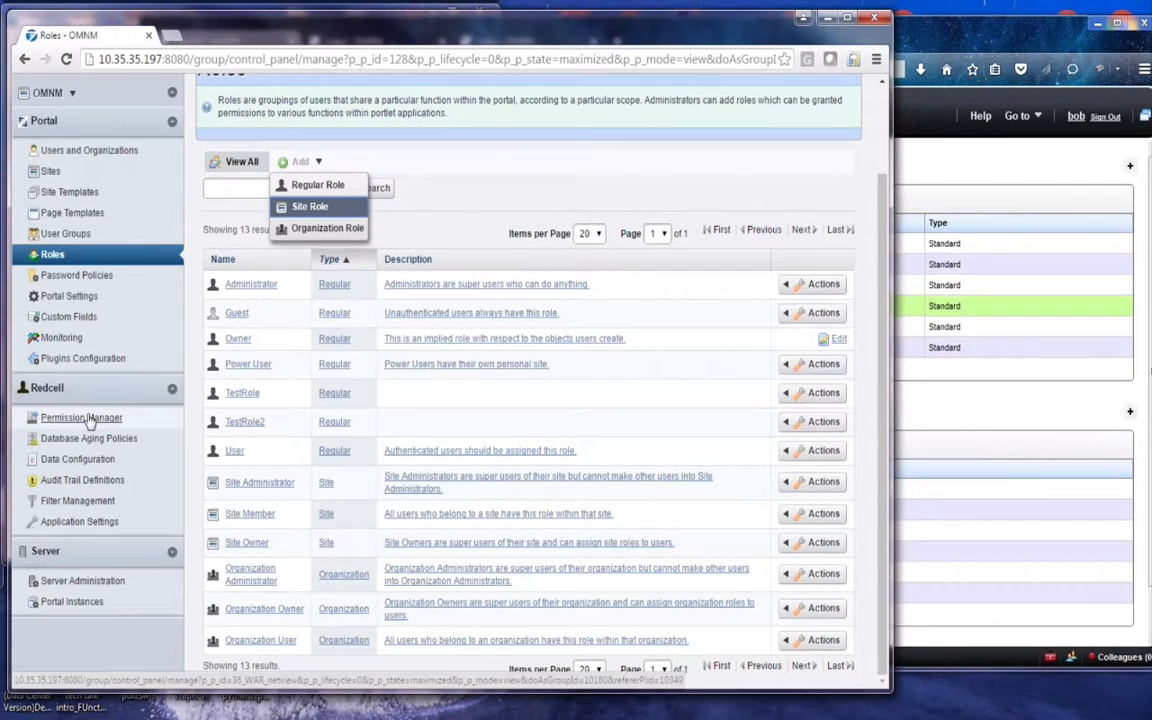
left_click(443, 199)
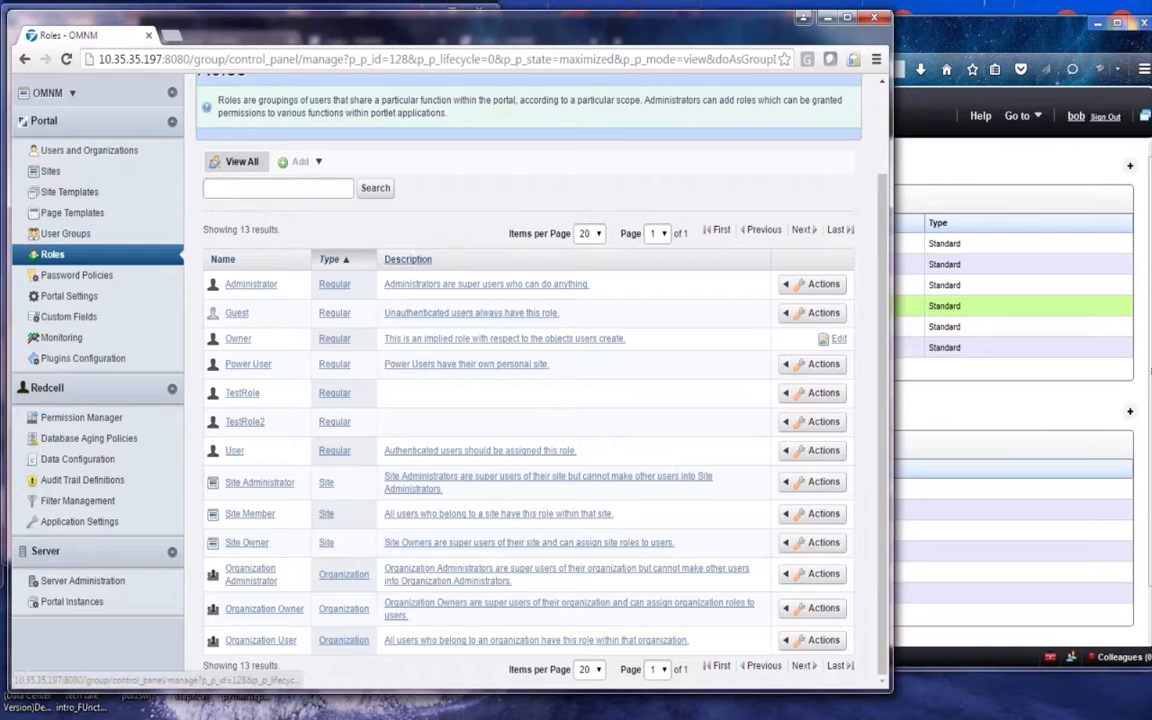
left_click(797, 292)
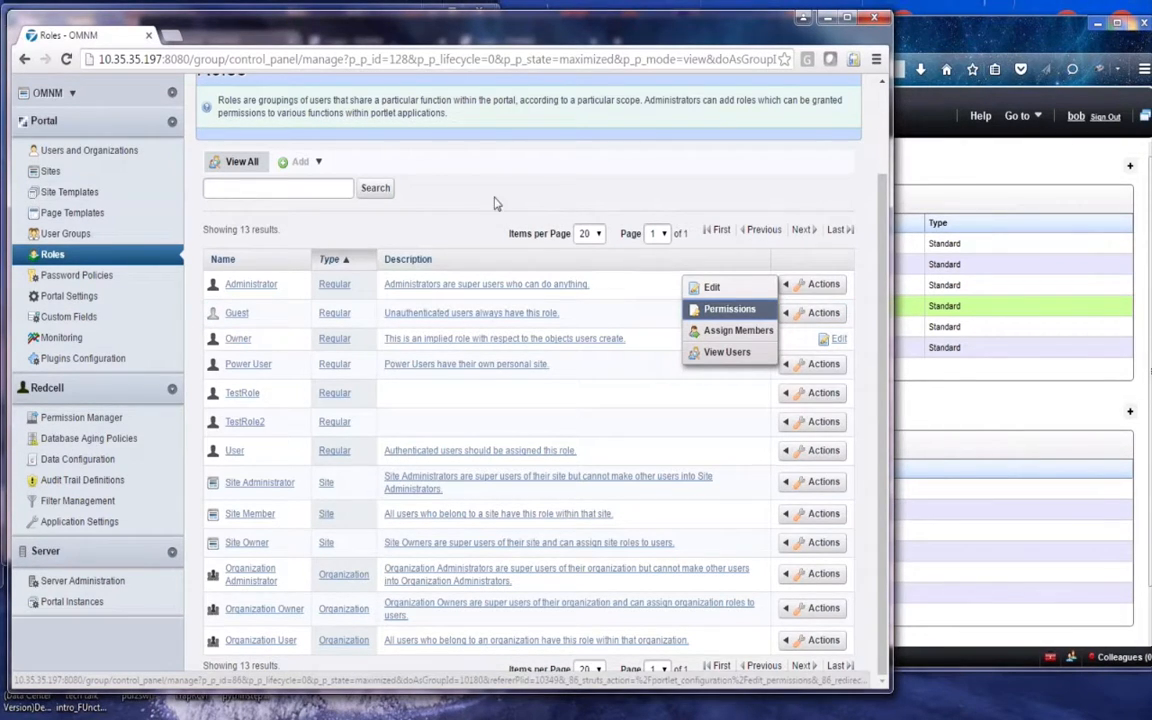
left_click(560, 175)
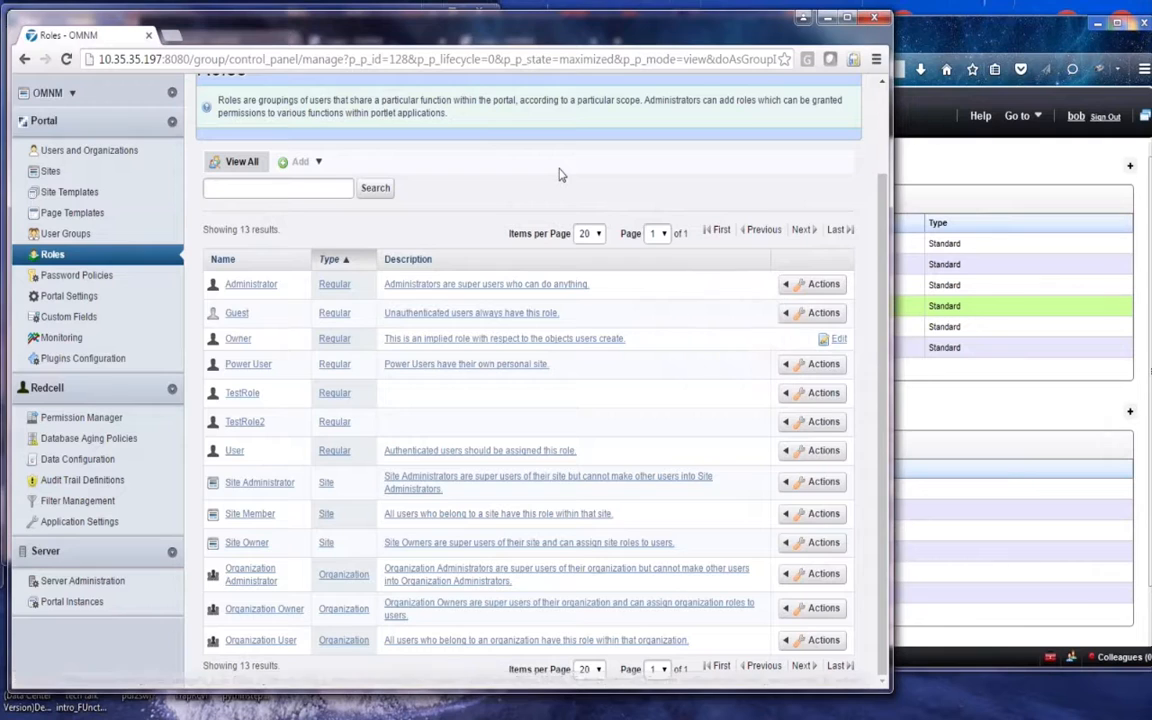